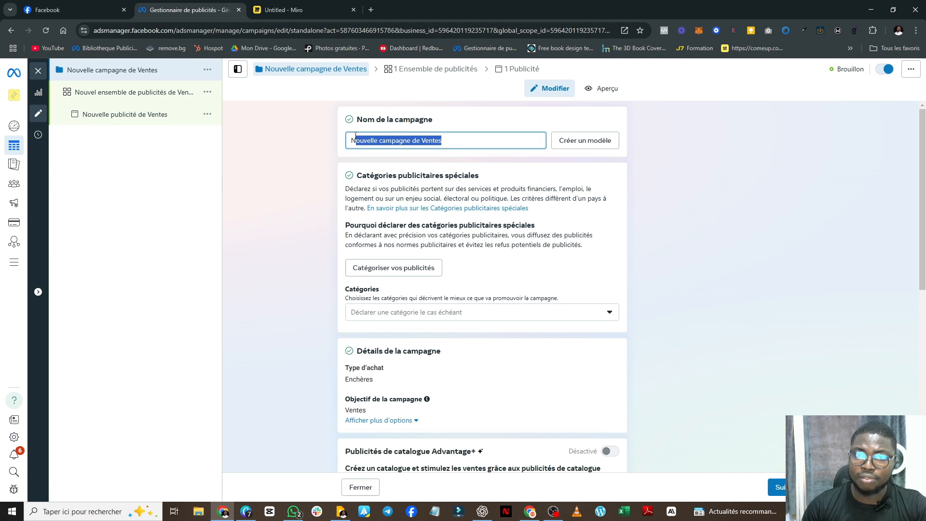
# Step: Review the campaign-level settings, from the name and special ad categories to the Advantage campaign budget, A/B test and reports sections
pyautogui.click(469, 150)
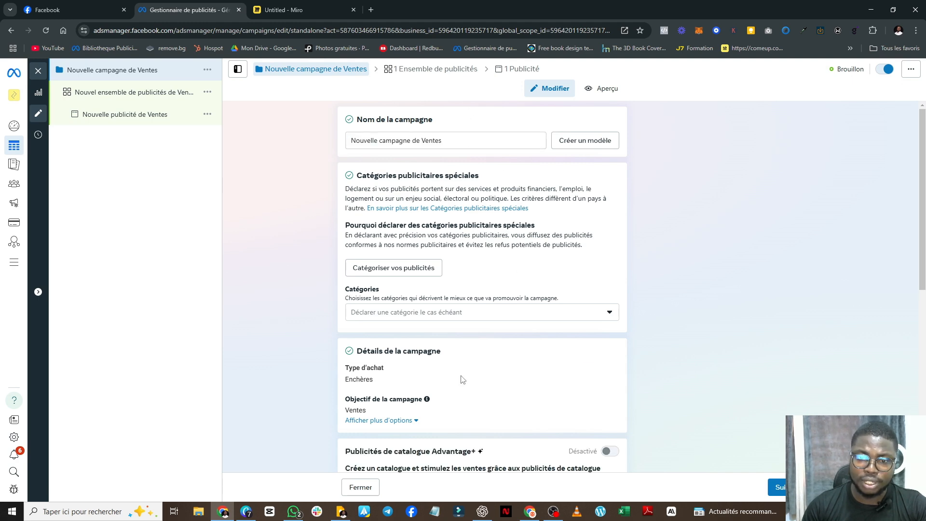
pyautogui.scroll(-7, 500, 398)
pyautogui.scroll(3, 537, 230)
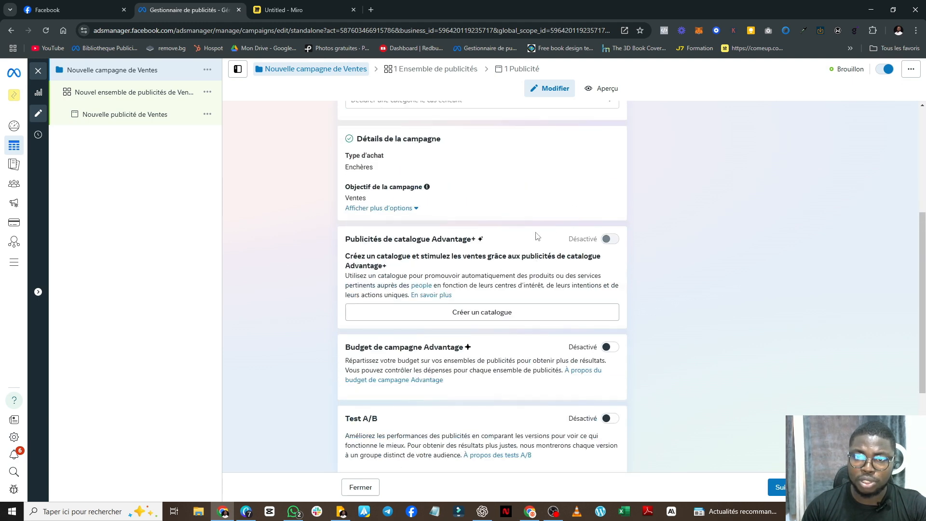
pyautogui.scroll(-2, 486, 348)
pyautogui.scroll(6, 488, 347)
pyautogui.scroll(-7, 487, 347)
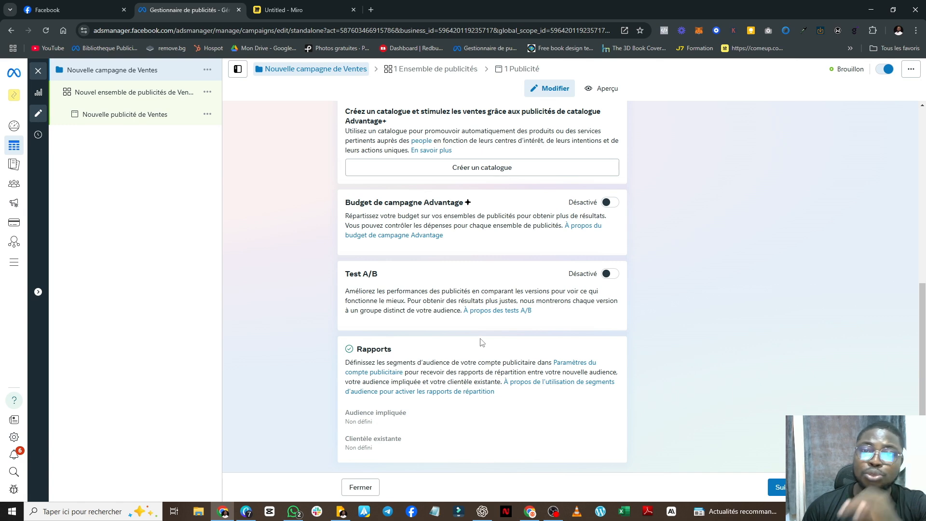
pyautogui.scroll(4, 444, 190)
pyautogui.scroll(-3, 445, 197)
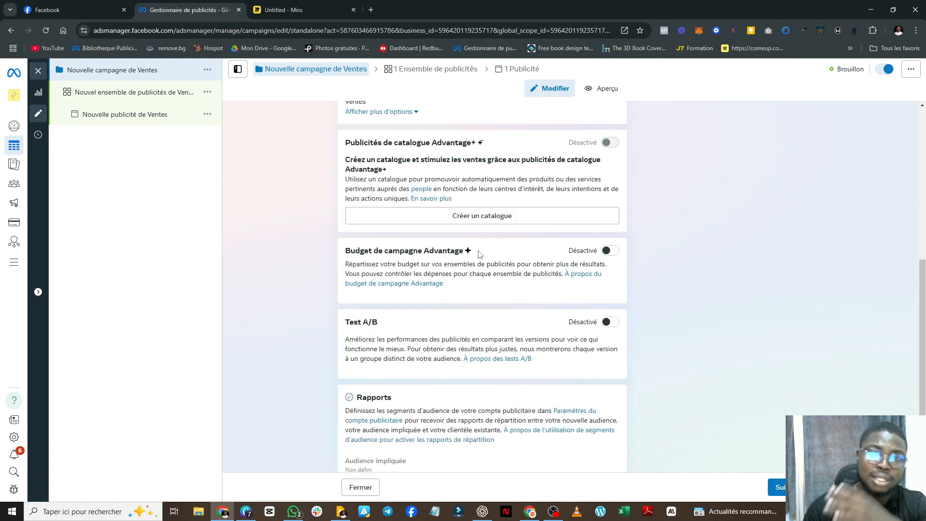
pyautogui.moveTo(484, 254); pyautogui.dragTo(340, 251)
pyautogui.scroll(6, 415, 237)
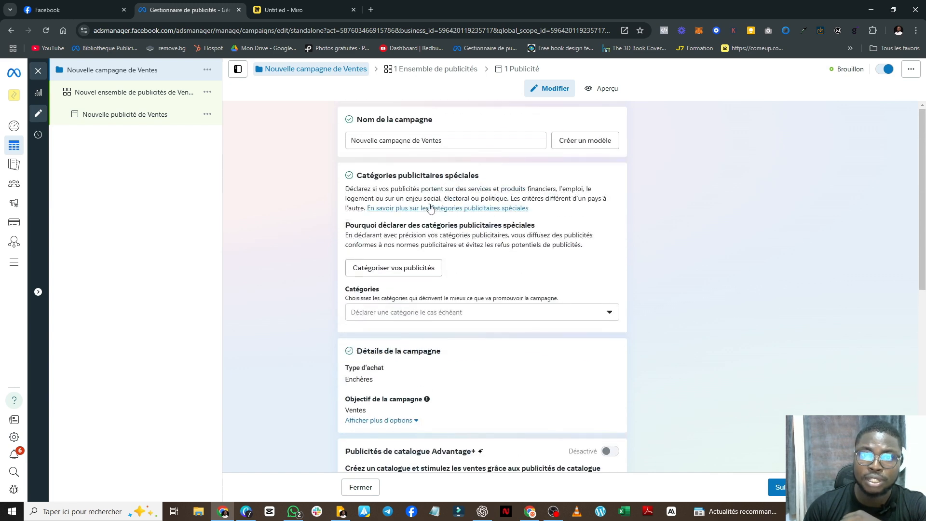
pyautogui.scroll(-7, 420, 205)
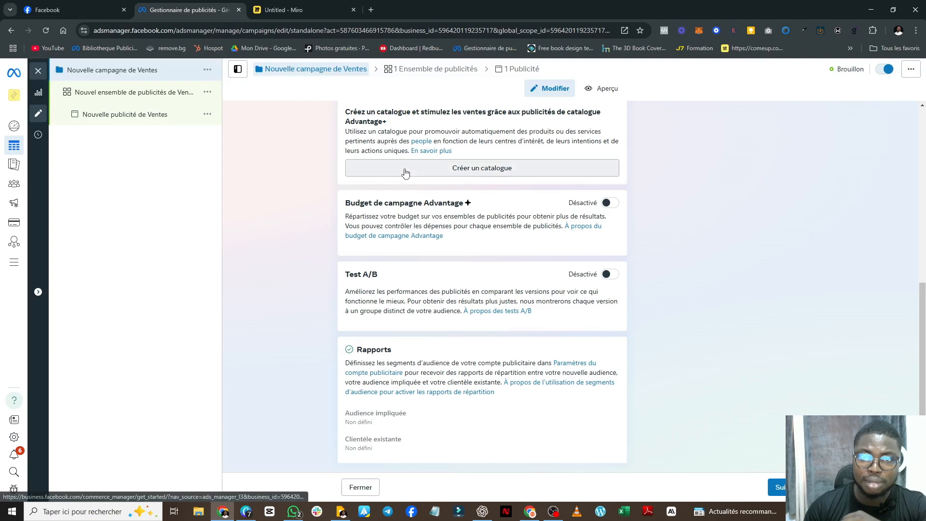
pyautogui.scroll(2, 434, 304)
pyautogui.scroll(-2, 488, 283)
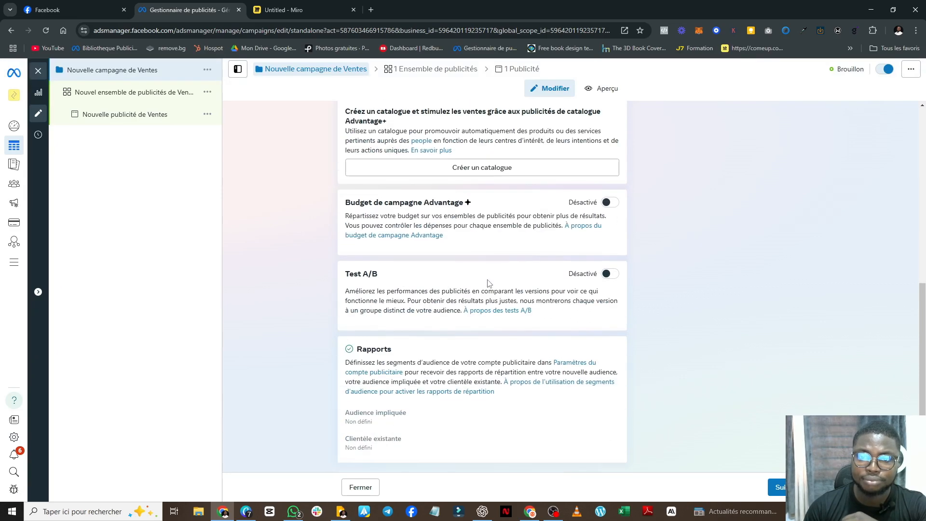
pyautogui.moveTo(481, 203); pyautogui.dragTo(347, 199)
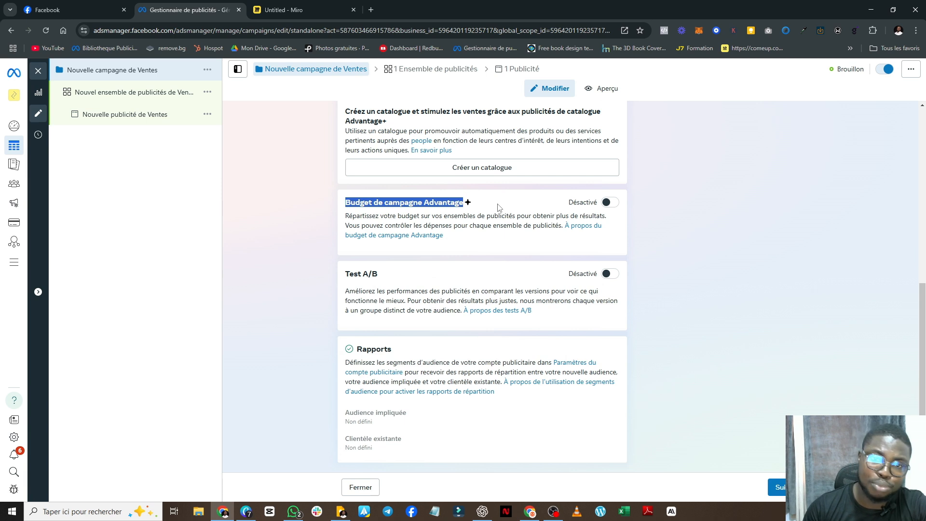
pyautogui.click(482, 204)
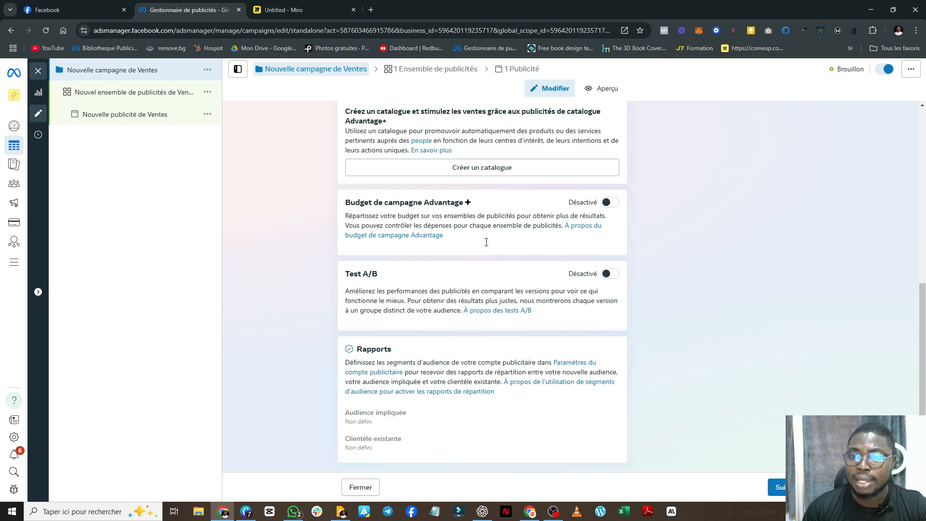
# Step: Turn on the Advantage campaign budget (Budget de campagne Advantage) for the new sales campaign
pyautogui.click(610, 203)
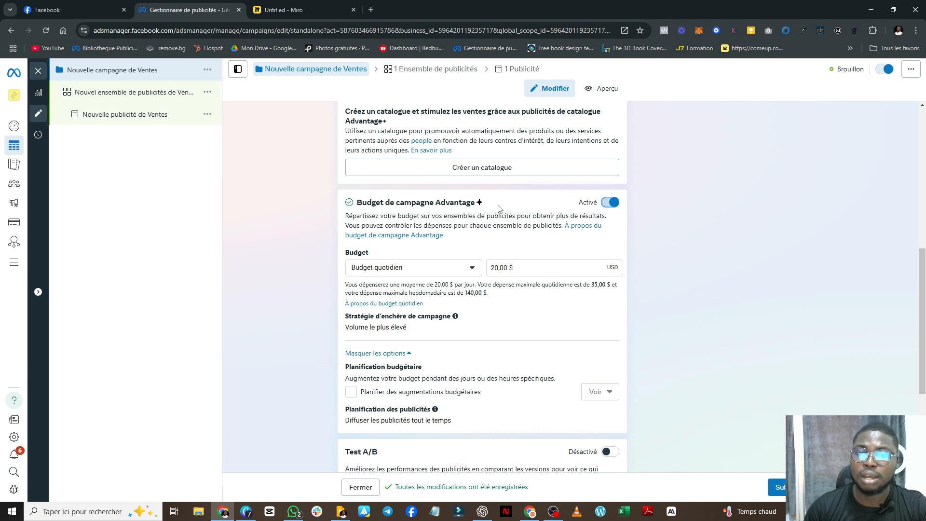
pyautogui.tripleClick(409, 202)
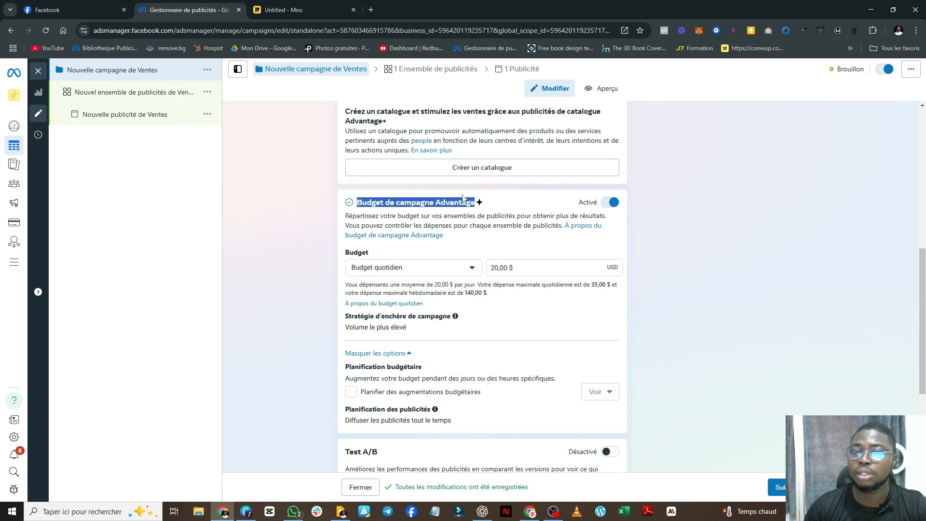
pyautogui.click(495, 231)
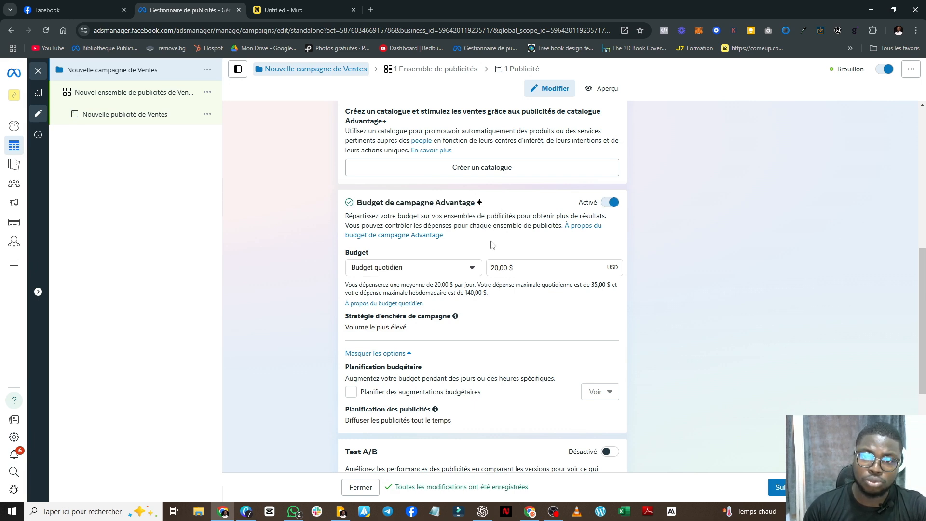
# Step: Set the campaign's daily budget (Budget quotidien) to 10,00 $ and continue to the ad set settings
pyautogui.click(499, 269)
pyautogui.scroll(-4, 524, 387)
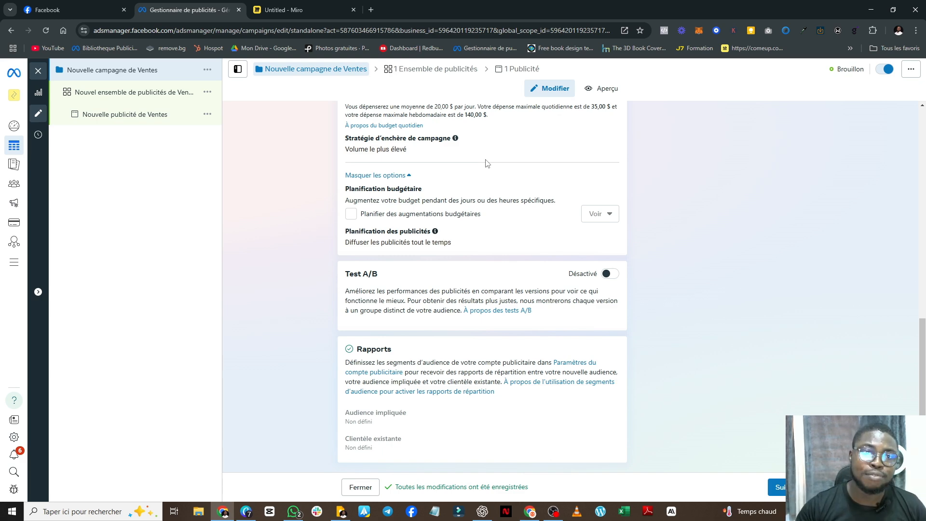
pyautogui.scroll(12, 495, 300)
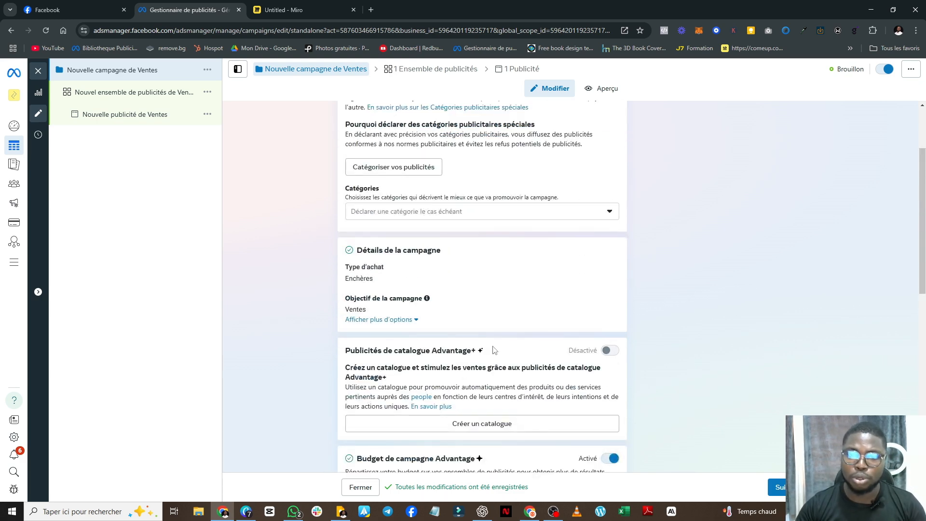
pyautogui.scroll(-1, 502, 289)
pyautogui.scroll(3, 516, 204)
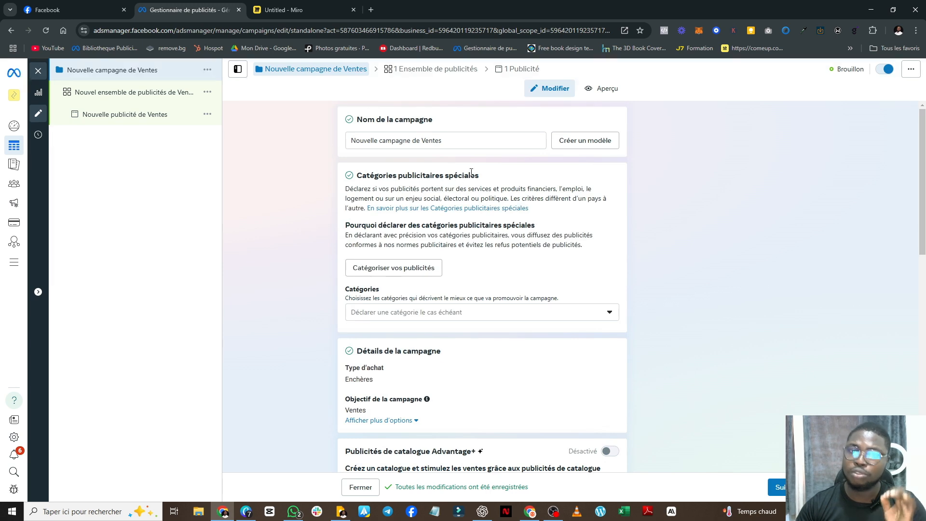
pyautogui.scroll(-12, 473, 231)
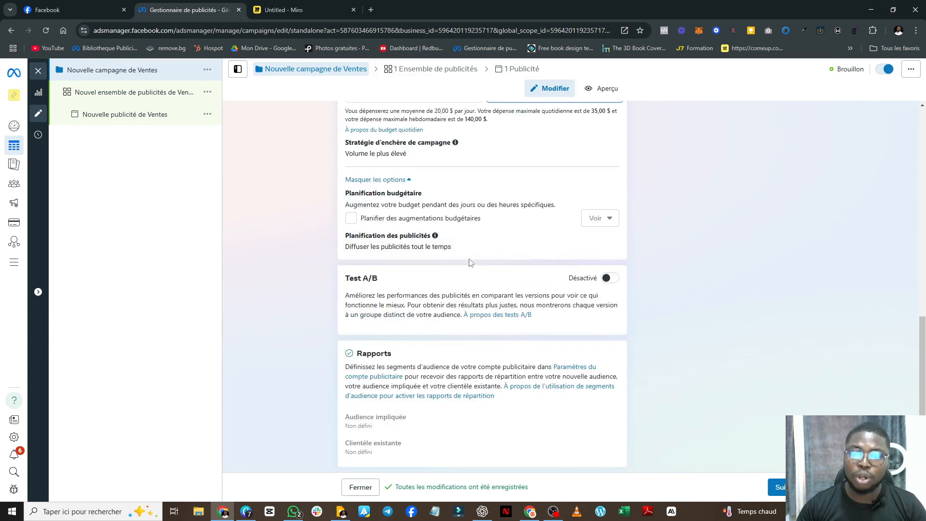
pyautogui.scroll(5, 467, 255)
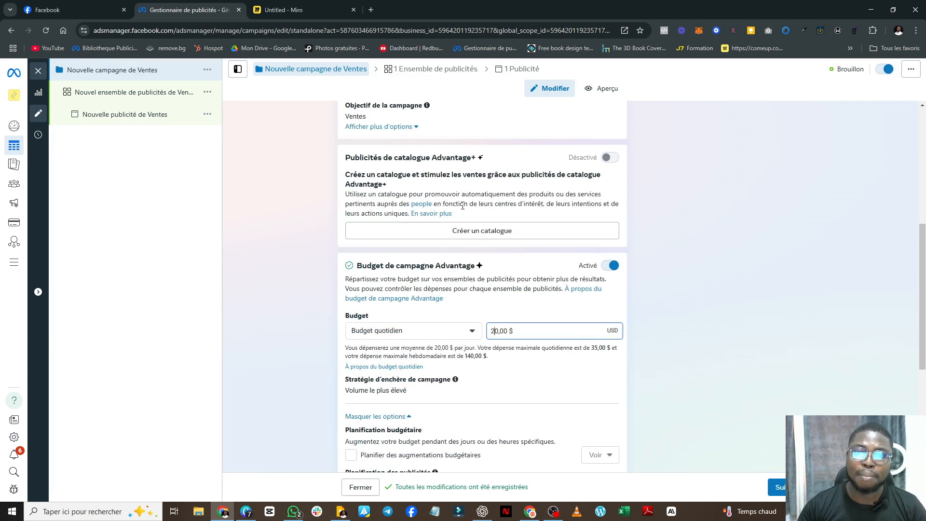
pyautogui.scroll(4, 463, 205)
pyautogui.scroll(-3, 520, 380)
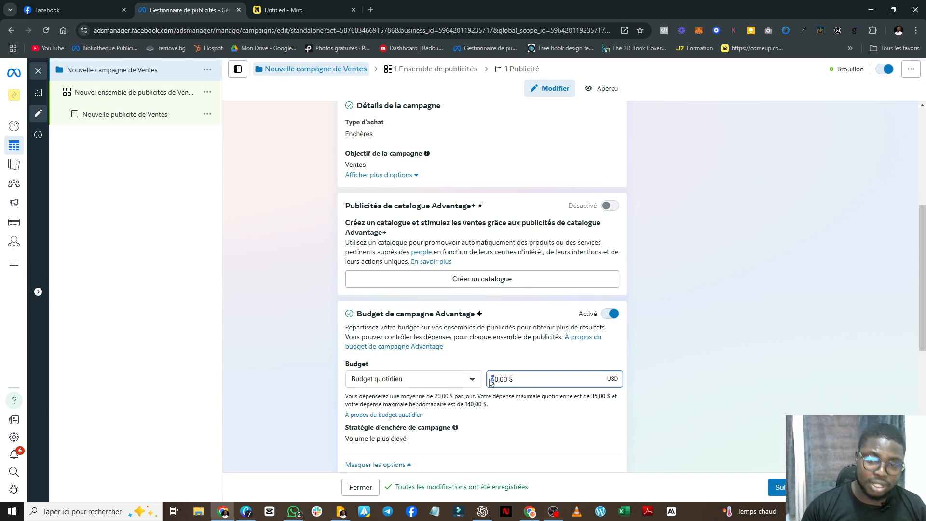
pyautogui.write('1')
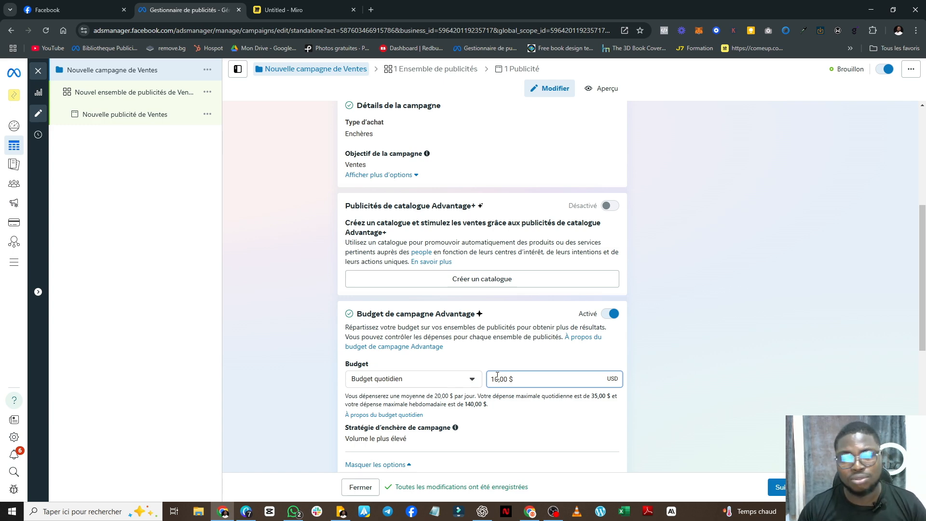
pyautogui.scroll(-6, 497, 375)
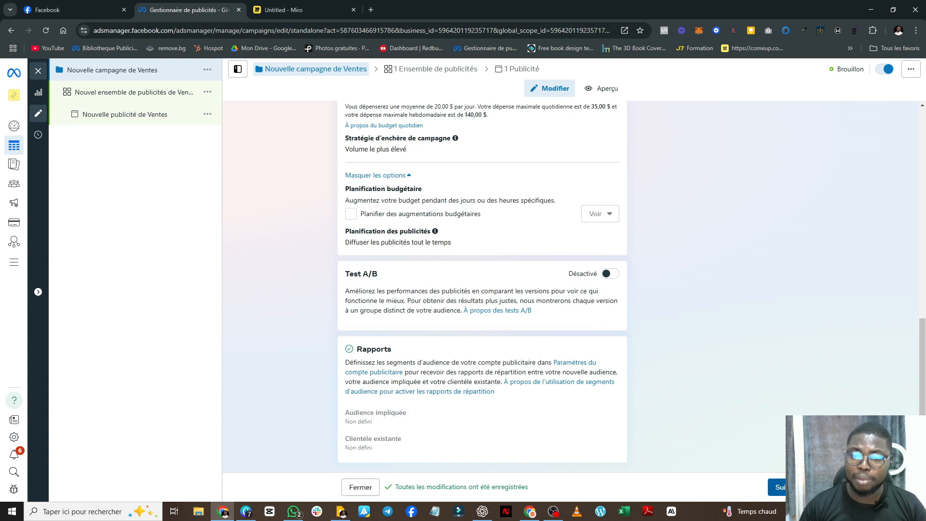
pyautogui.scroll(1, 444, 114)
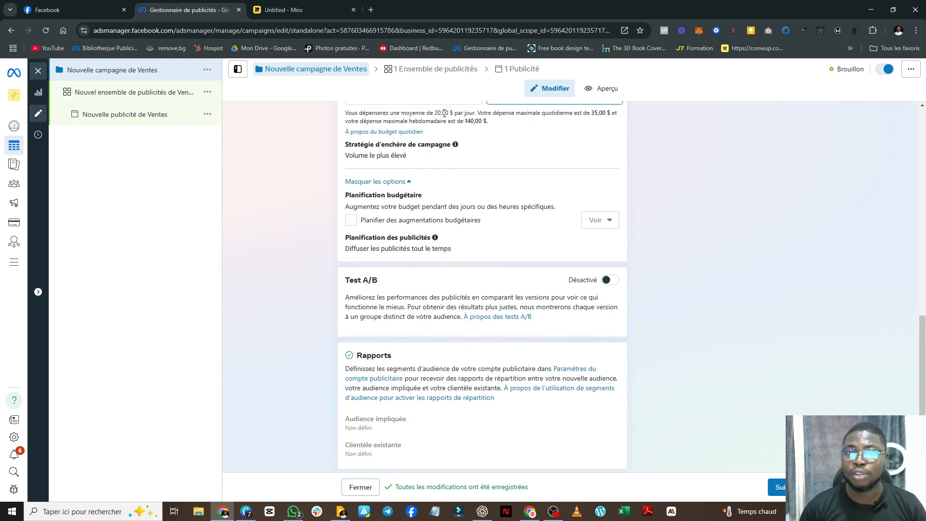
pyautogui.scroll(2, 444, 114)
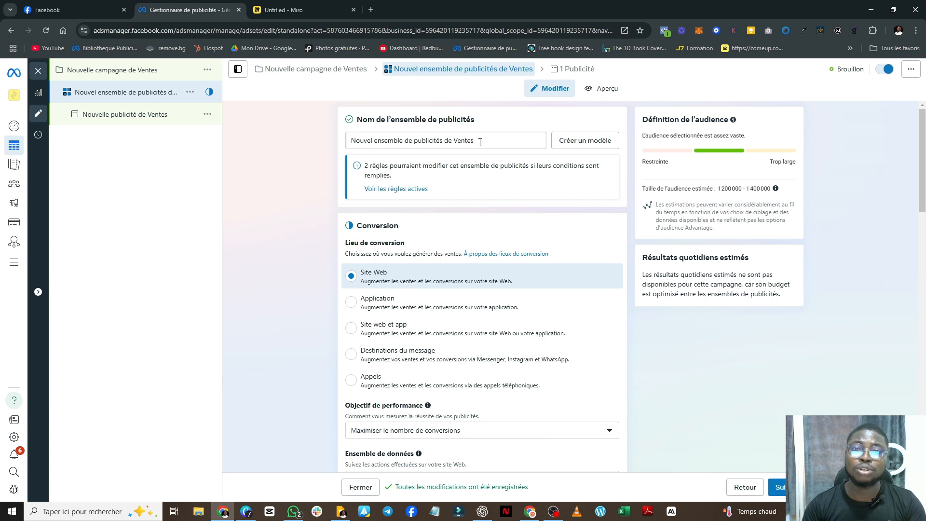
# Step: Rename the ad set as "audience broad"
pyautogui.moveTo(479, 142); pyautogui.dragTo(350, 145)
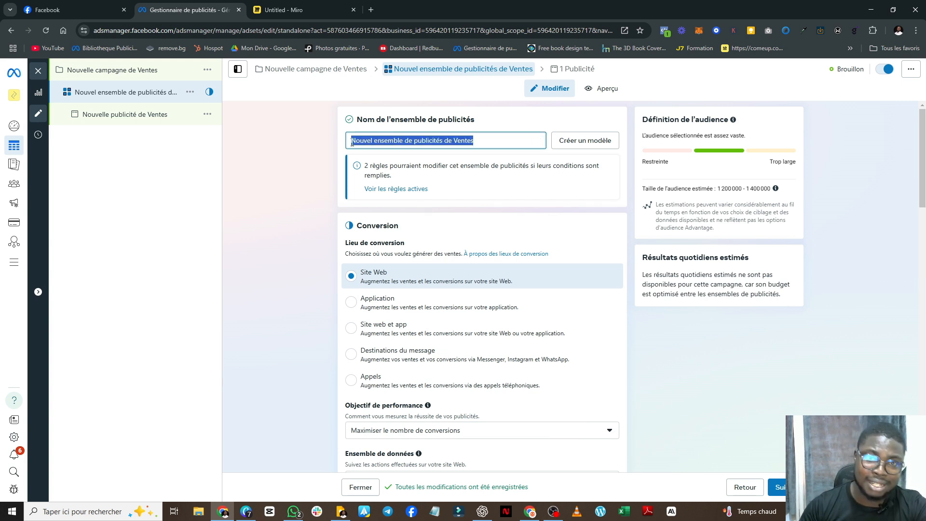
pyautogui.write('au')
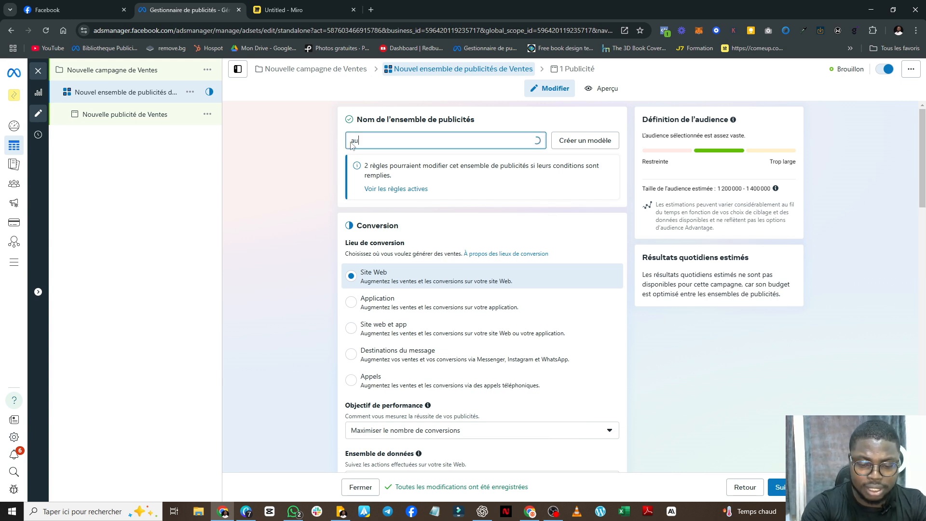
pyautogui.write('dience b')
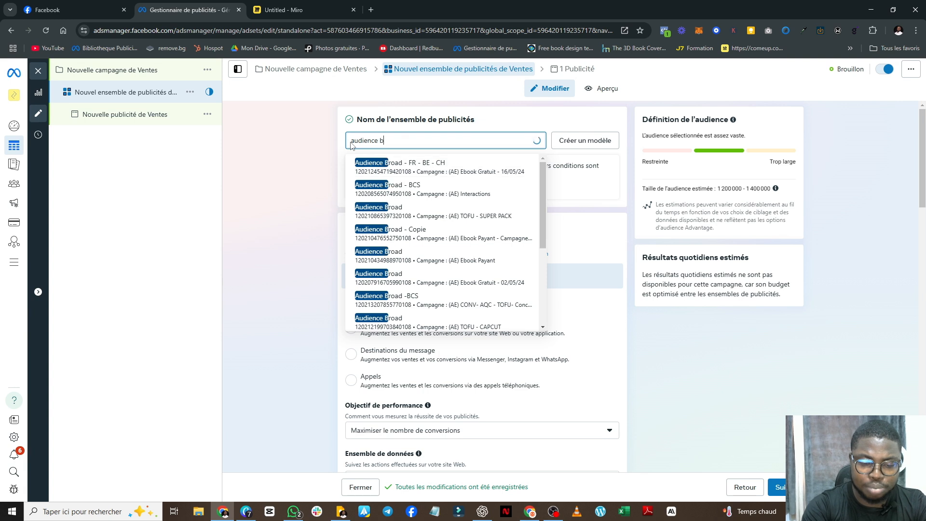
pyautogui.write('road')
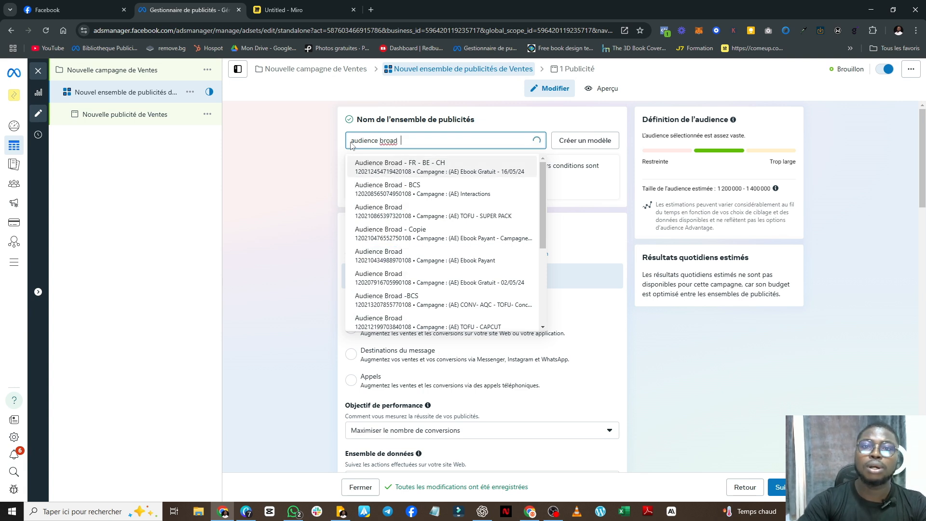
pyautogui.click(318, 151)
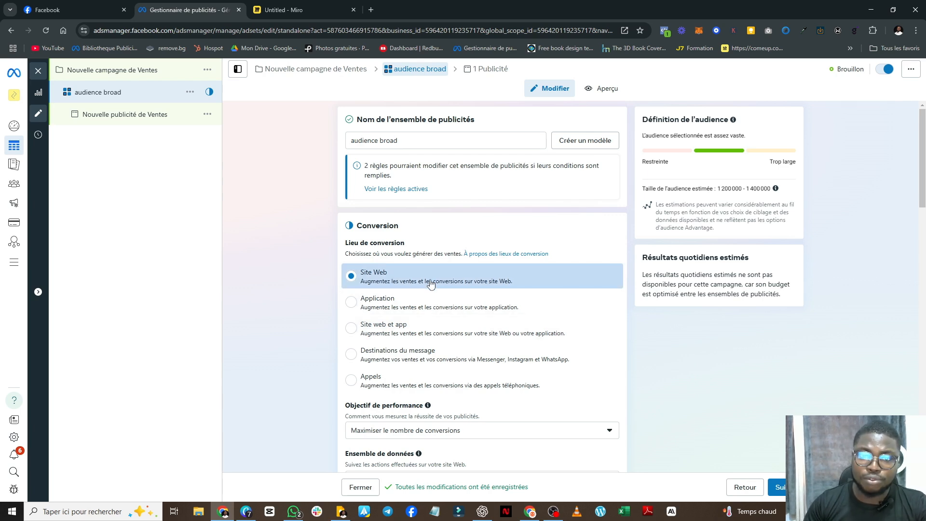
# Step: Choose "Maximiser le nombre de conversions" as the ad set's performance goal
pyautogui.scroll(-4, 518, 288)
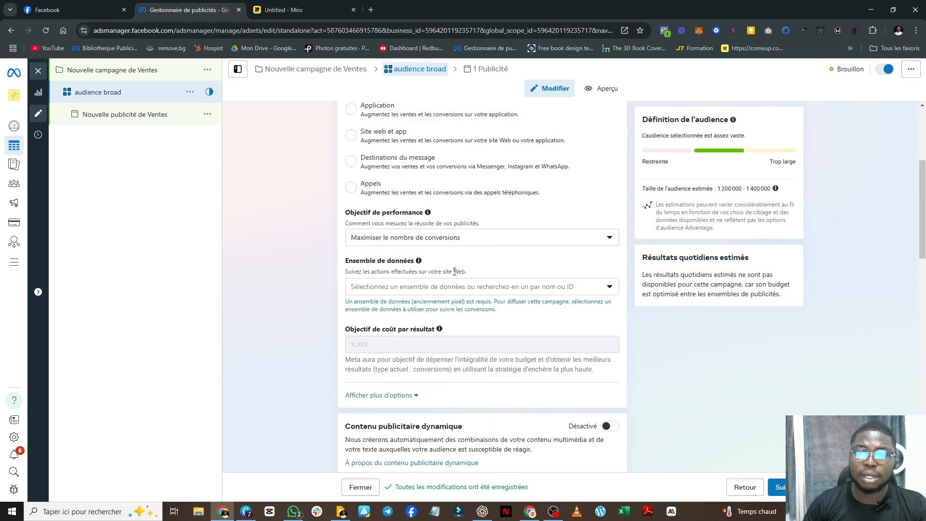
pyautogui.click(478, 241)
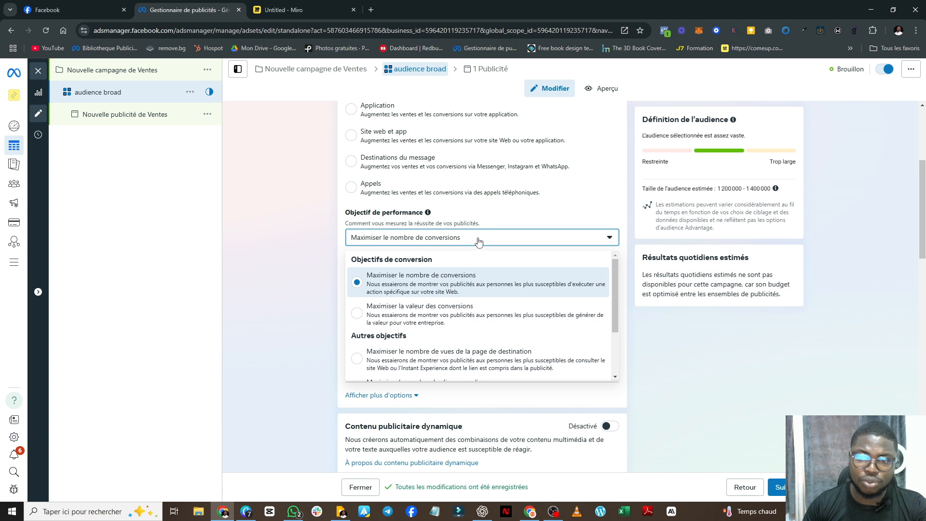
pyautogui.click(471, 276)
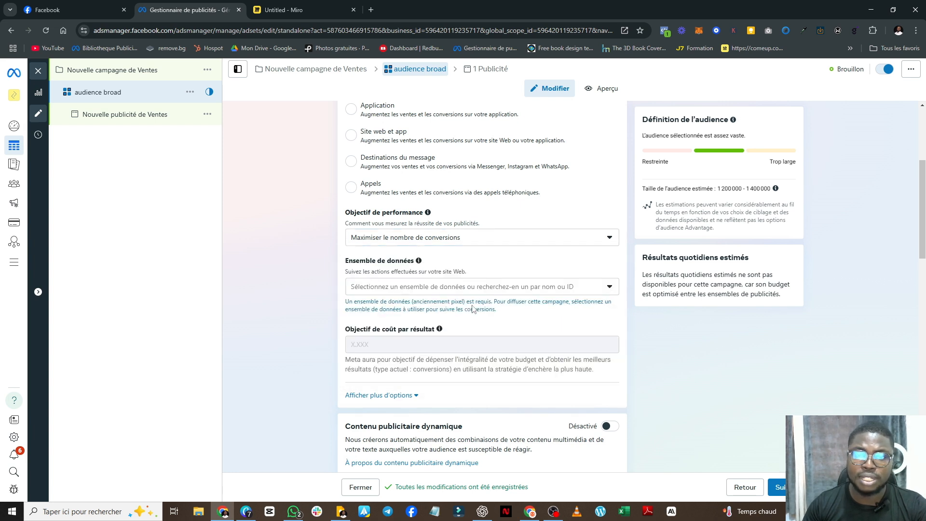
# Step: Select the active pixel dataset that has API Conversions and set the conversion event to Achat
pyautogui.click(466, 289)
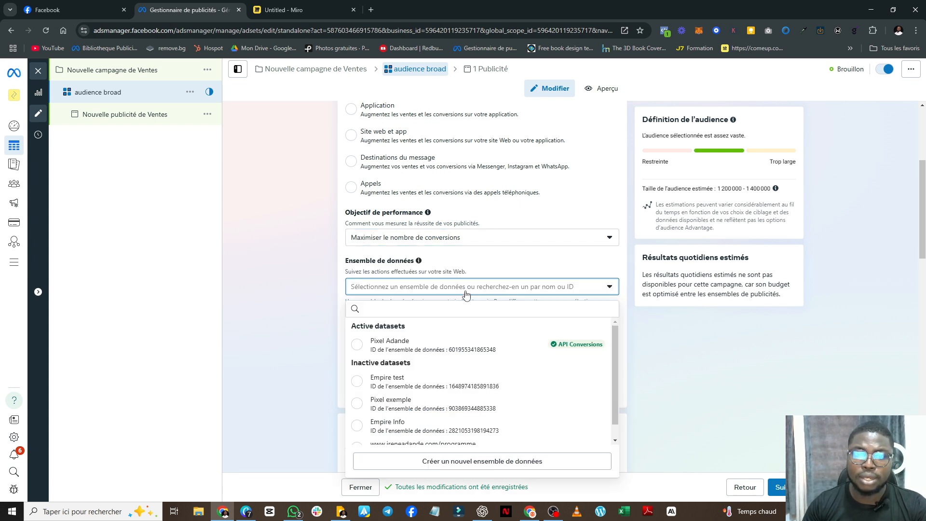
pyautogui.click(435, 348)
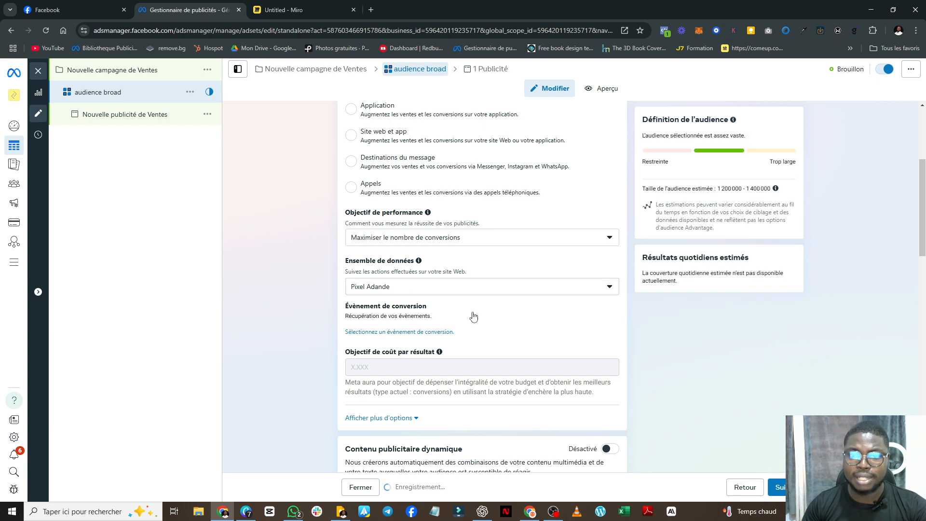
pyautogui.click(413, 341)
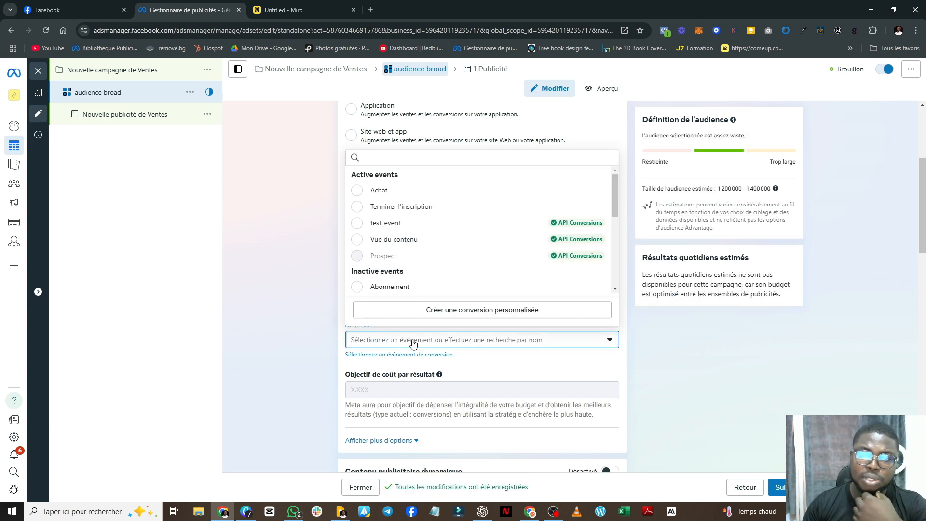
pyautogui.moveTo(413, 196)
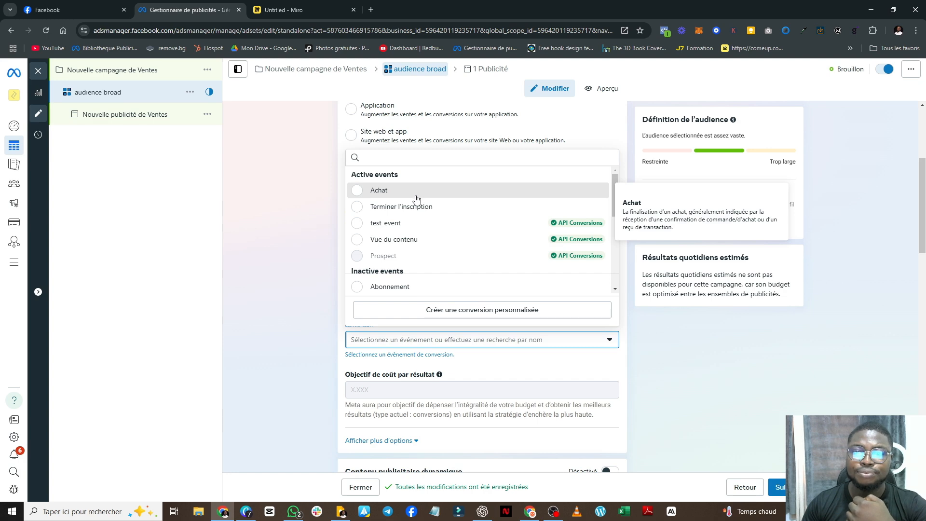
pyautogui.click(414, 194)
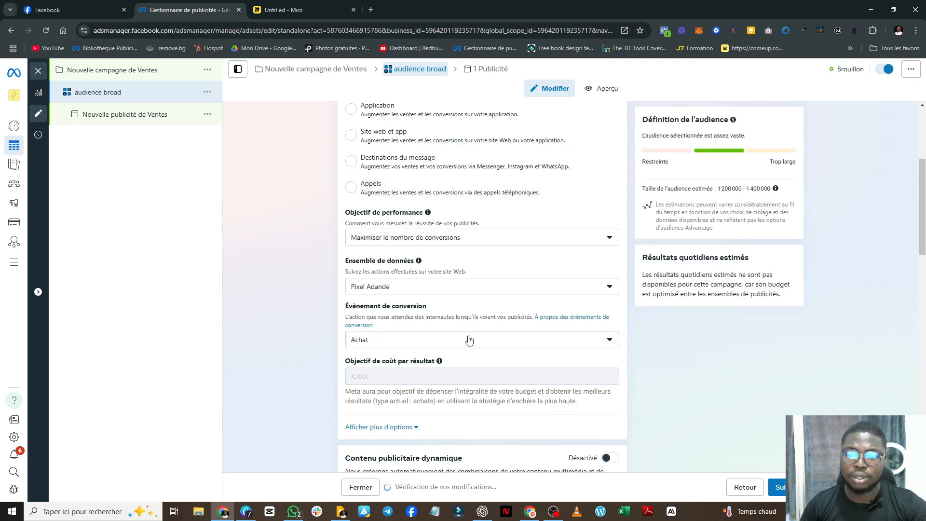
# Step: Review the ad set's dynamic creative (Contenu publicitaire dynamique) section and its budget and schedule settings
pyautogui.scroll(-8, 462, 315)
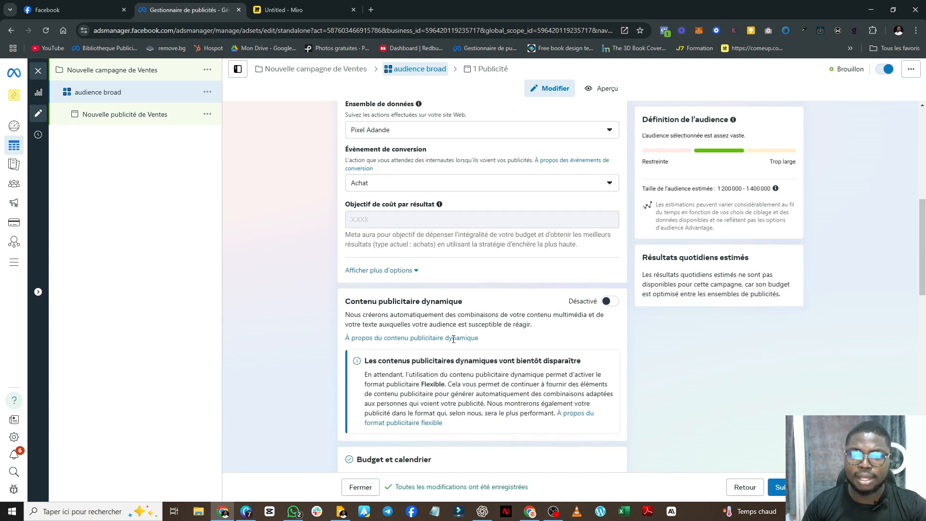
pyautogui.scroll(-2, 453, 342)
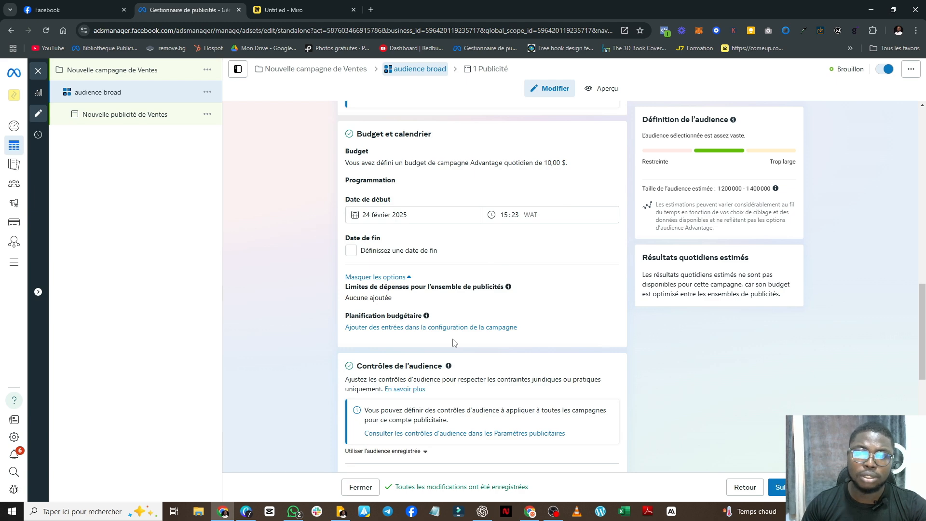
pyautogui.scroll(5, 453, 343)
pyautogui.scroll(-2, 453, 343)
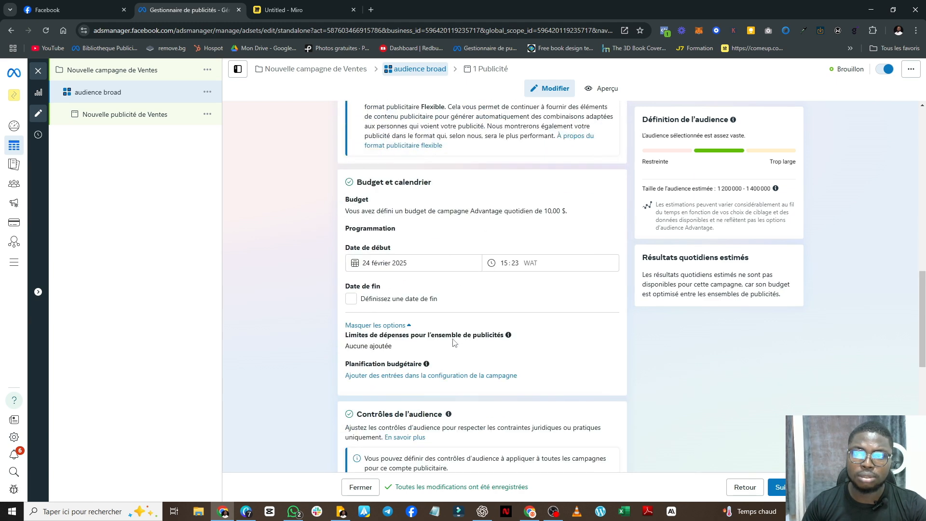
pyautogui.scroll(4, 443, 241)
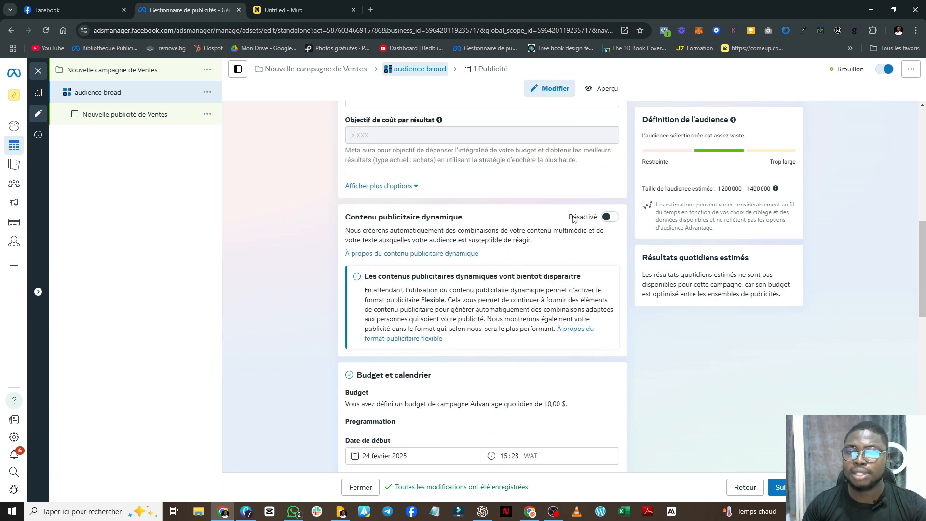
pyautogui.moveTo(372, 216); pyautogui.dragTo(460, 219)
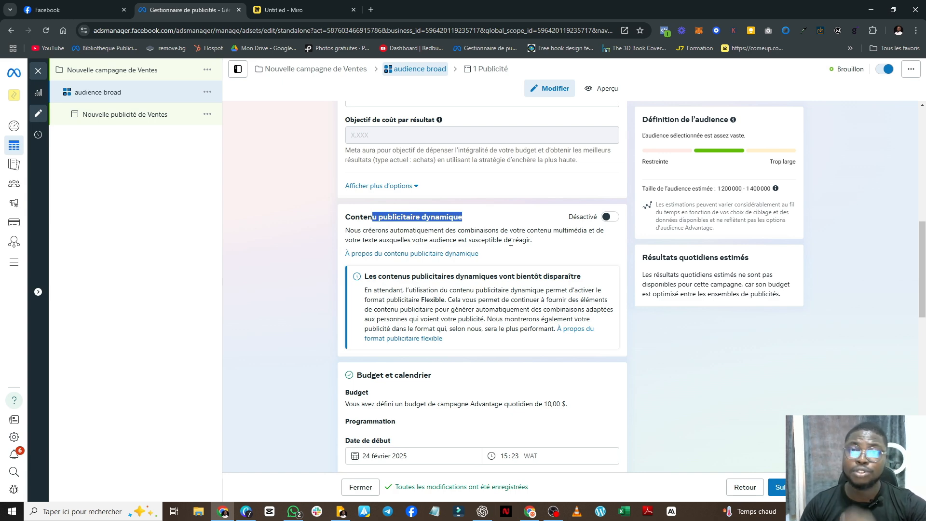
pyautogui.click(485, 273)
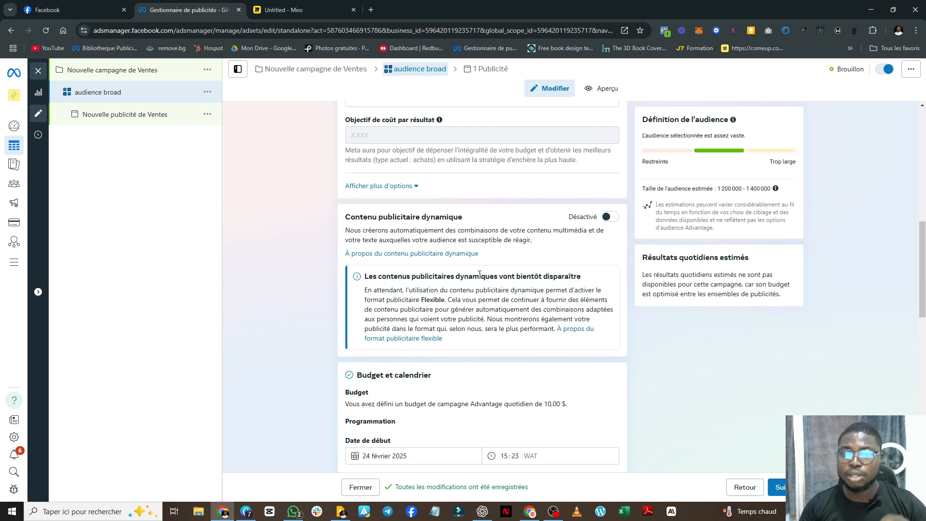
# Step: Open the included locations (Lieux) in the audience controls for editing and review the targeted country
pyautogui.scroll(-8, 484, 291)
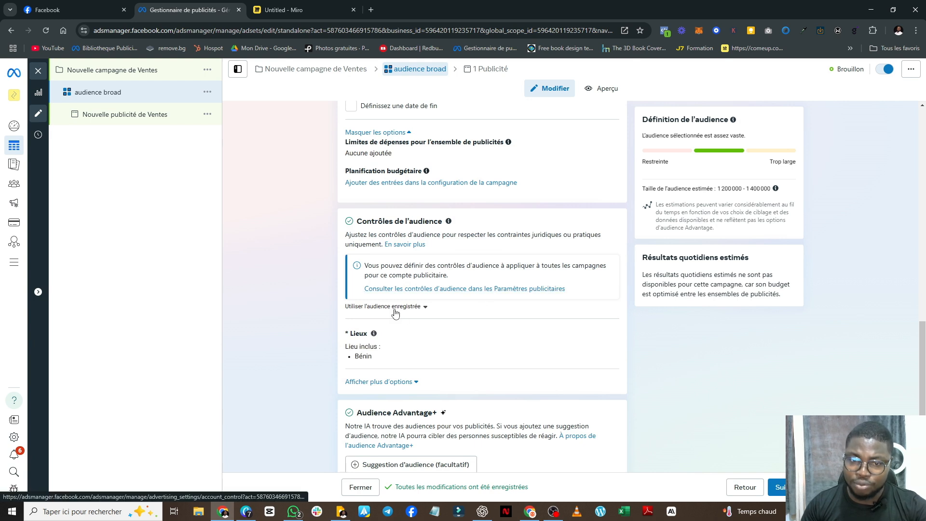
pyautogui.click(599, 337)
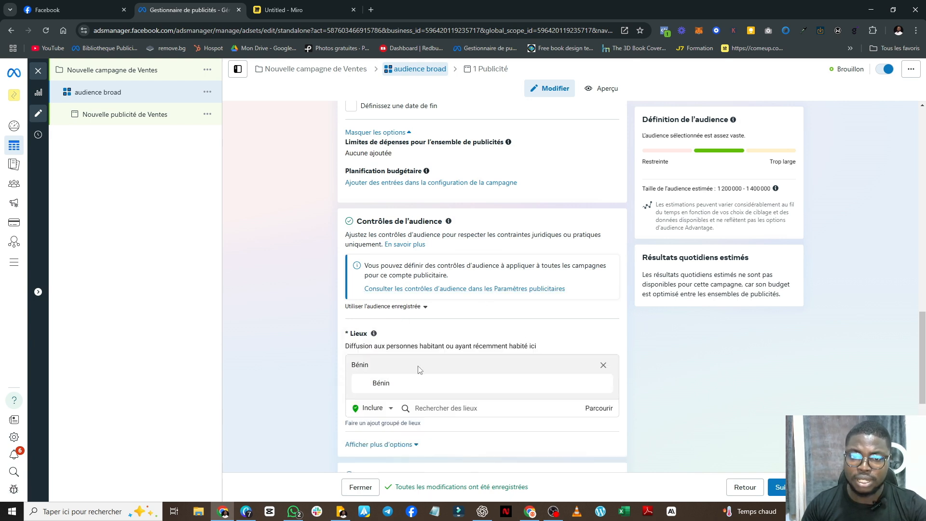
pyautogui.scroll(-5, 453, 349)
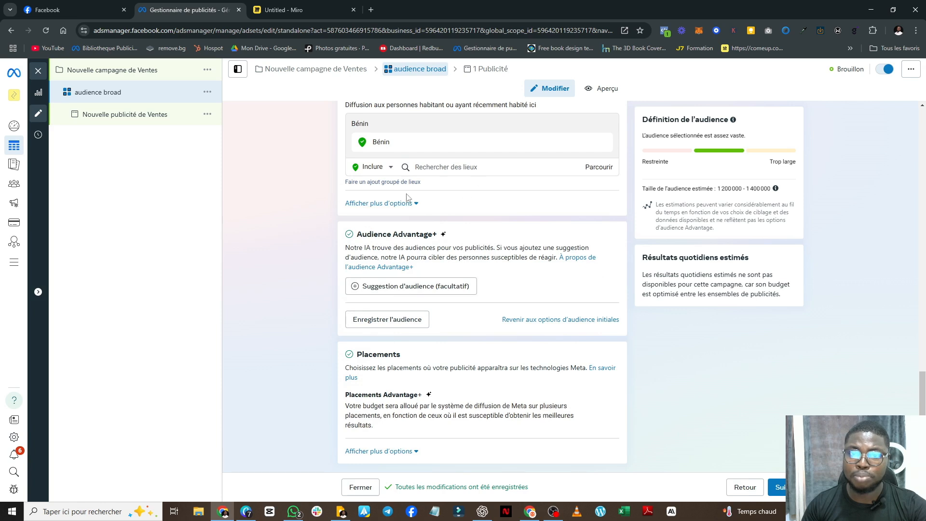
# Step: Expand the Advantage+ audience suggestion, examine its age, gender and detailed targeting settings, and reveal the extra placement options
pyautogui.click(411, 287)
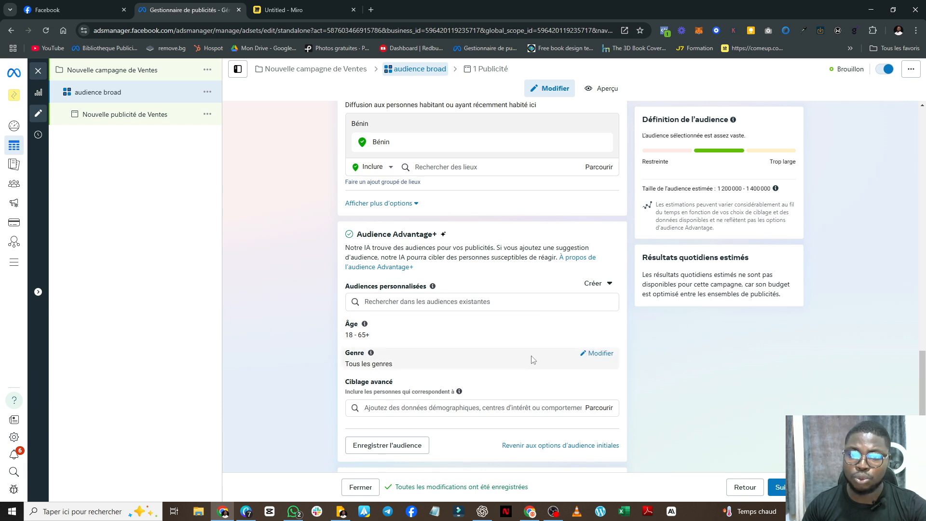
pyautogui.click(600, 353)
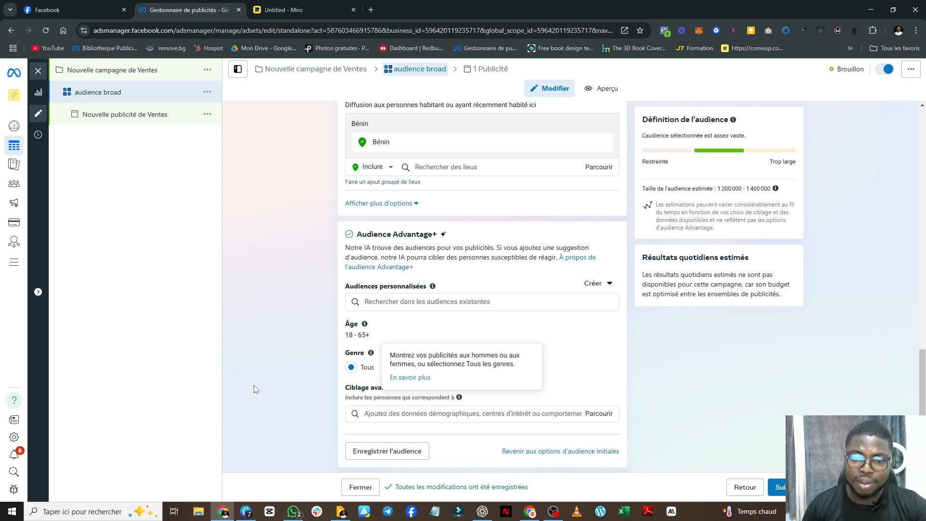
pyautogui.scroll(-2, 278, 344)
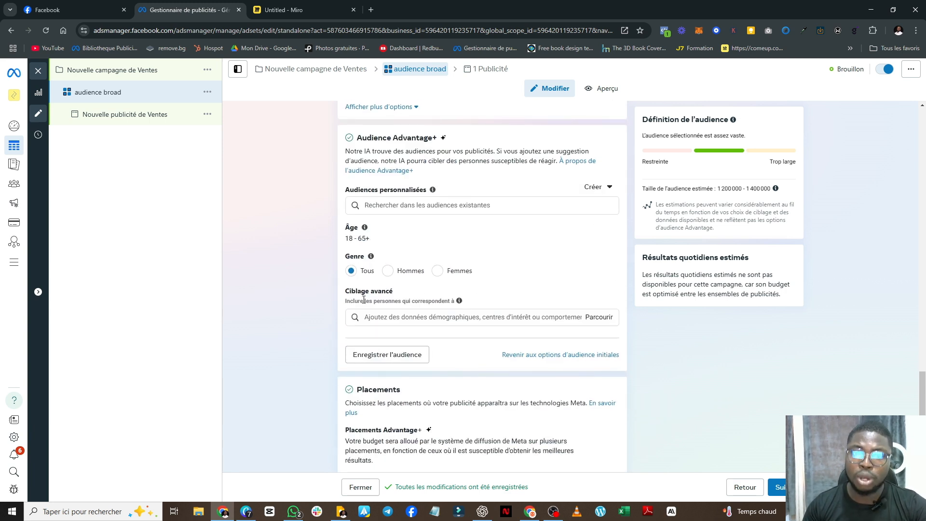
pyautogui.click(409, 314)
pyautogui.click(294, 285)
pyautogui.scroll(-1, 453, 297)
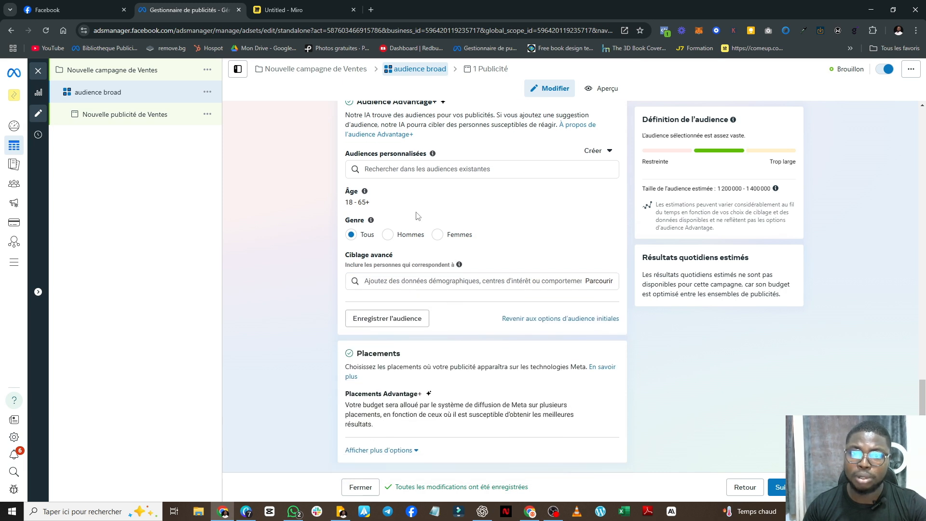
pyautogui.scroll(3, 417, 217)
pyautogui.scroll(-3, 424, 278)
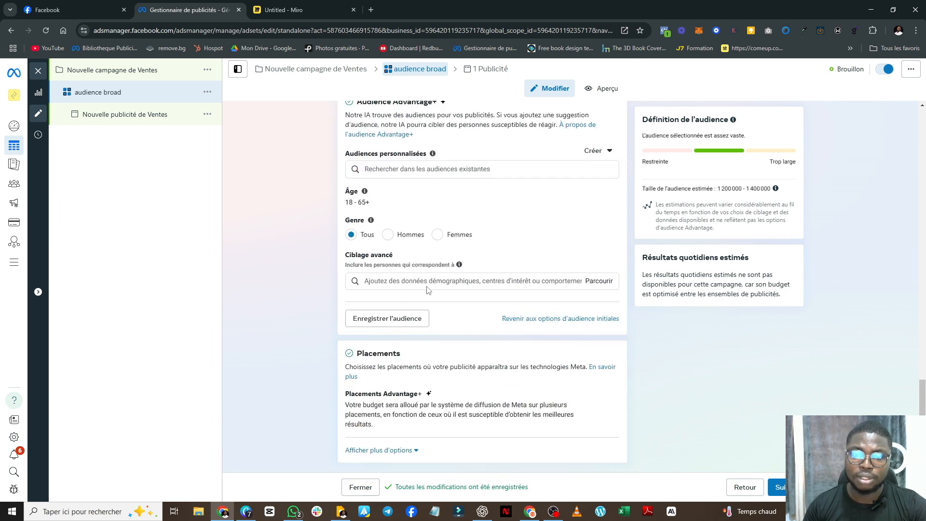
pyautogui.click(403, 449)
# Step: Add Français (France) and Anglais (tout) as the audience languages in the extra audience control options
pyautogui.scroll(4, 425, 386)
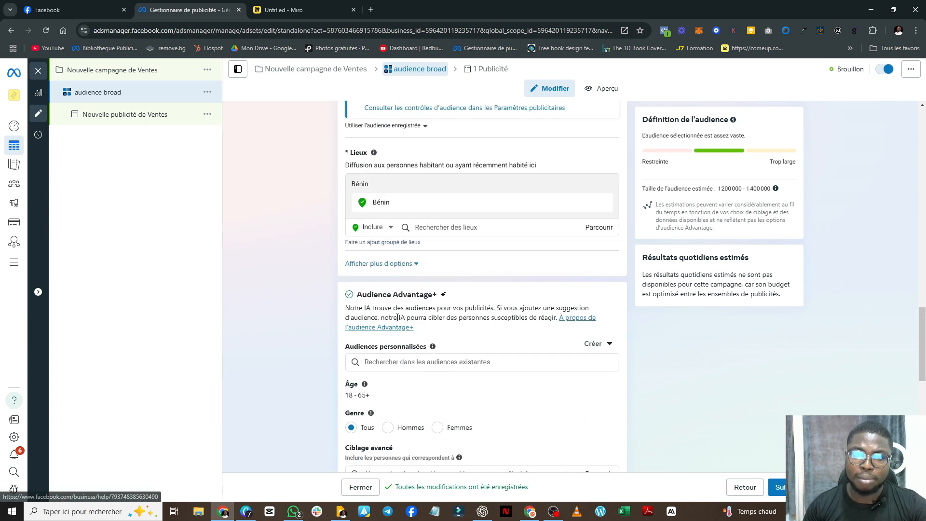
pyautogui.click(384, 263)
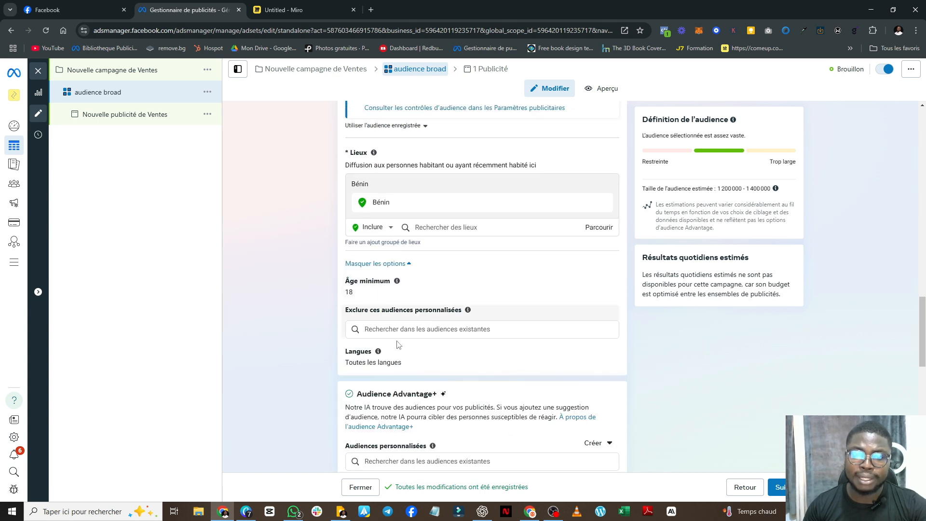
pyautogui.click(603, 356)
pyautogui.click(392, 390)
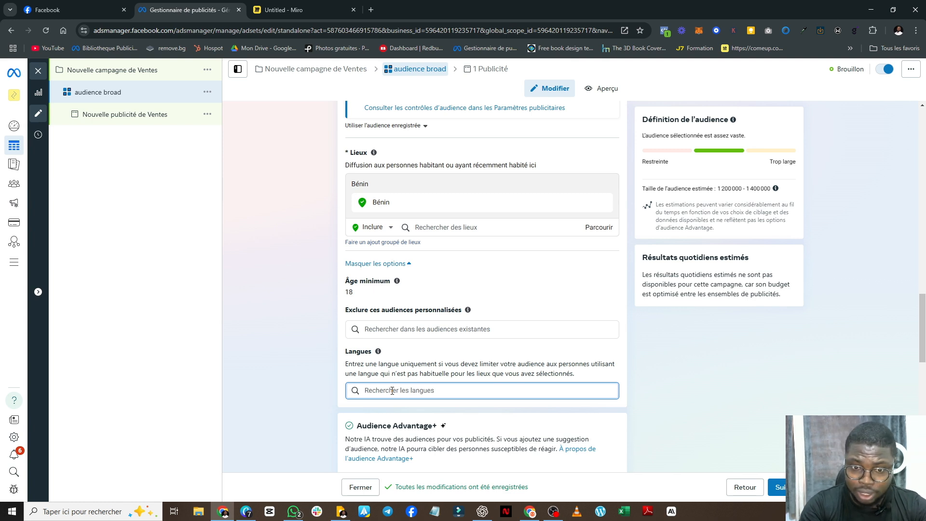
pyautogui.write('france')
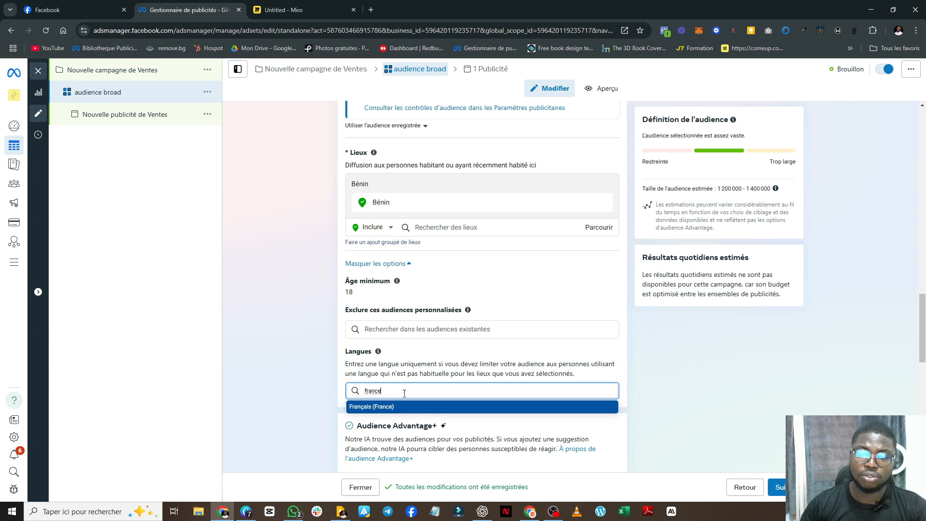
pyautogui.click(392, 408)
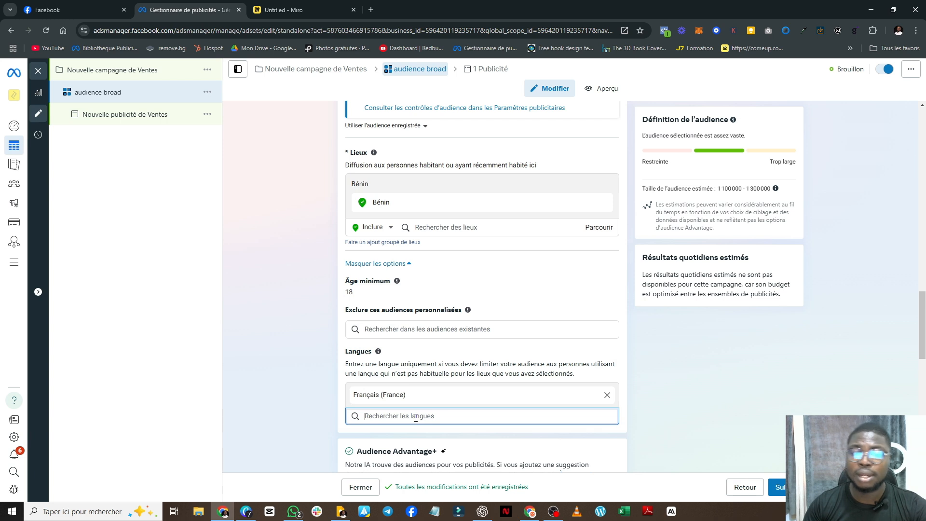
pyautogui.write('angm')
pyautogui.press('BackSpace')
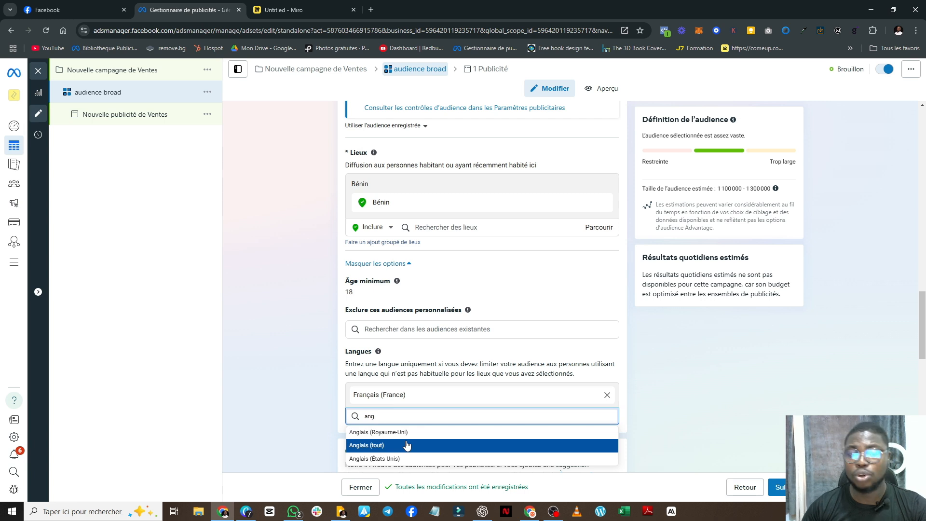
pyautogui.press('Return')
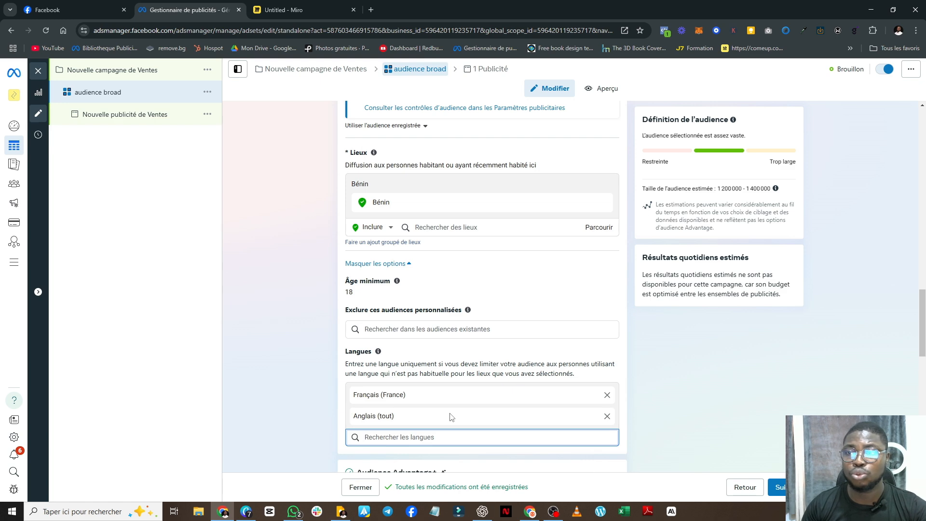
# Step: Review the ad set from its conversion settings down to placements and brand safety, and continue to the ad settings
pyautogui.moveTo(470, 308)
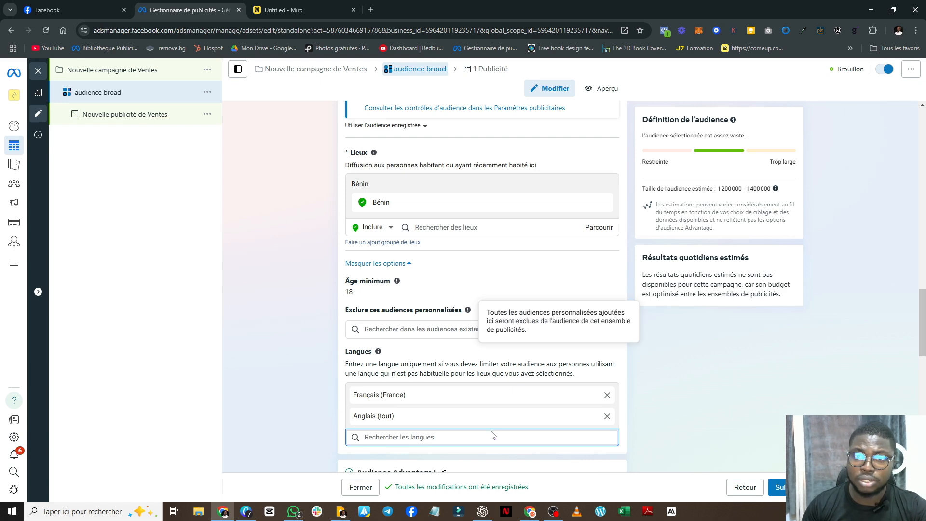
pyautogui.scroll(20, 493, 435)
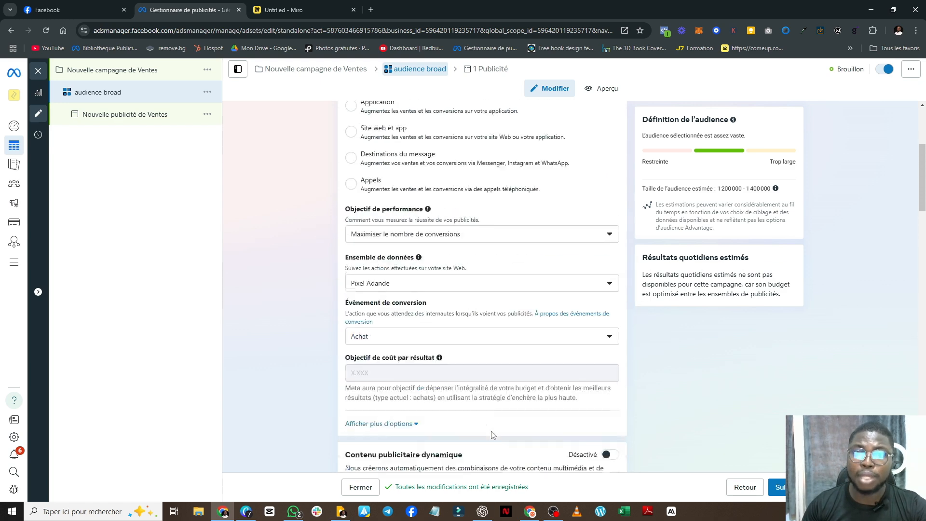
pyautogui.scroll(5, 493, 435)
pyautogui.scroll(-20, 493, 435)
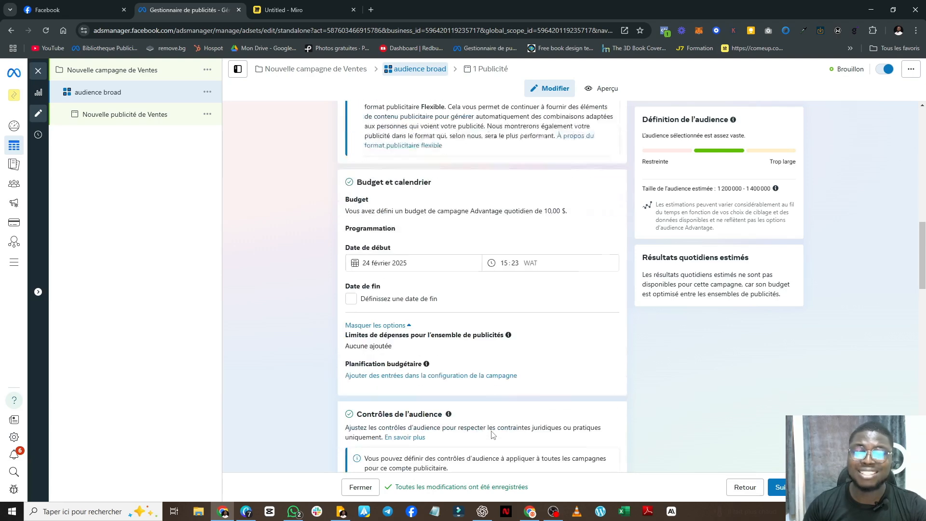
pyautogui.scroll(-6, 492, 430)
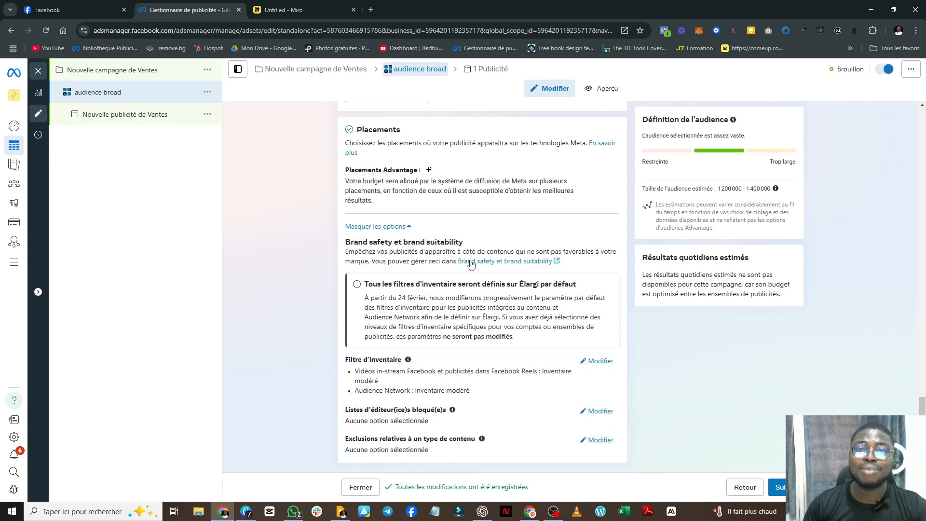
pyautogui.scroll(4, 471, 267)
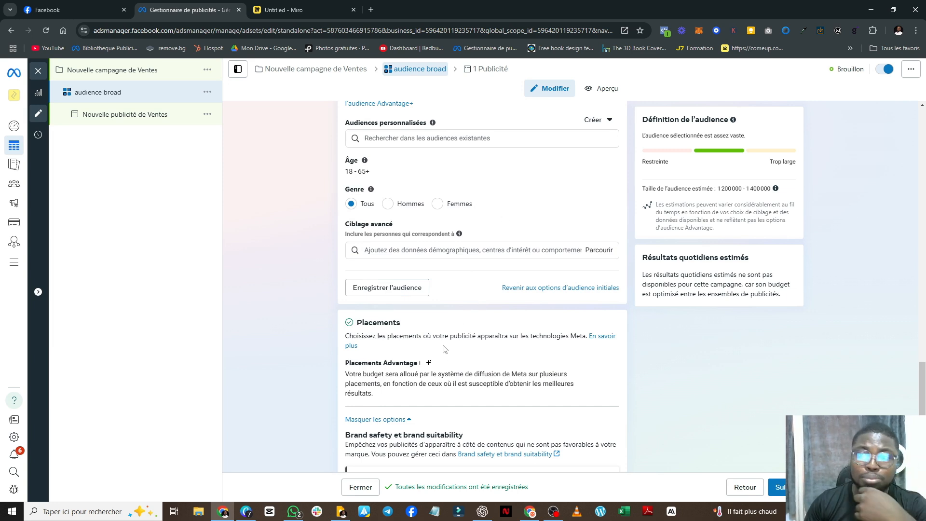
pyautogui.scroll(-3, 445, 341)
pyautogui.click(790, 487)
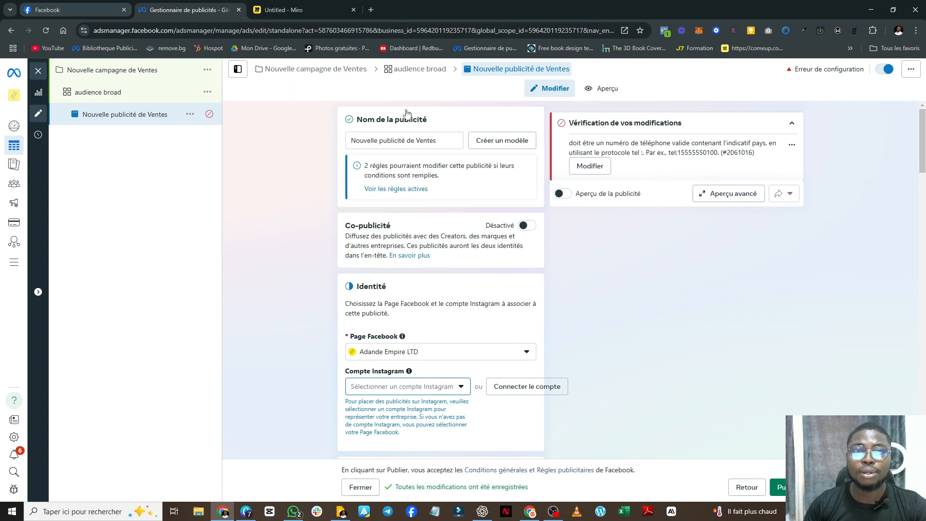
# Step: Switch to the Canva presentation to view the "Campagne Evergreen" structure slide, and return to Ads Manager
pyautogui.click(246, 512)
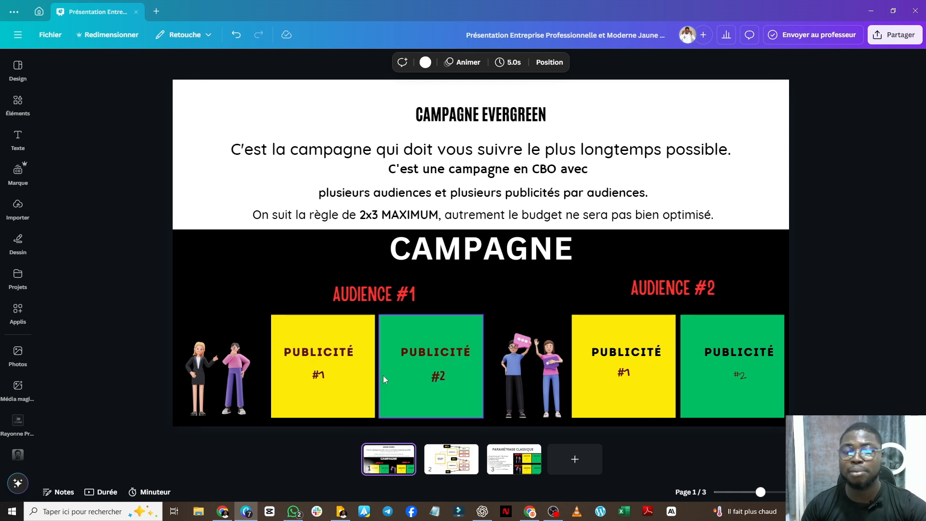
pyautogui.click(223, 511)
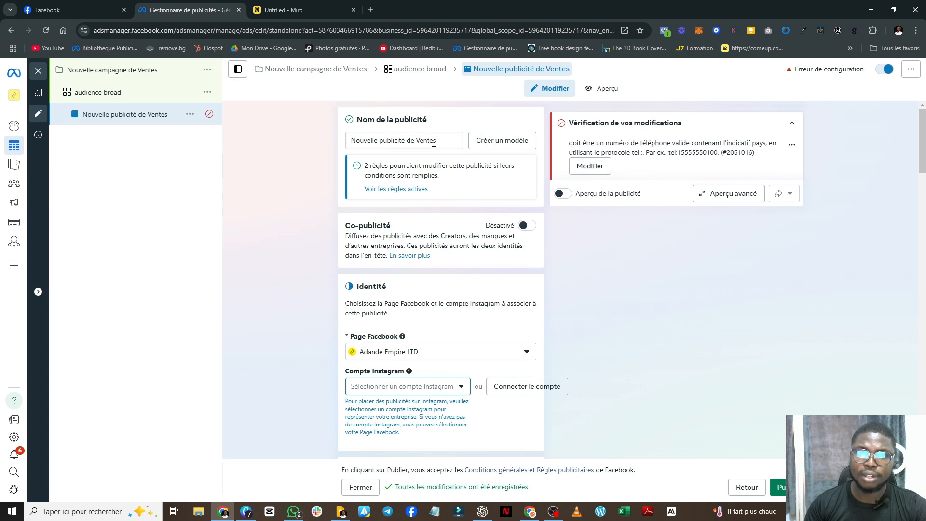
# Step: Set the ad's Facebook Page to the owner's "Fb Ads" Page from the Personnel group
pyautogui.click(427, 354)
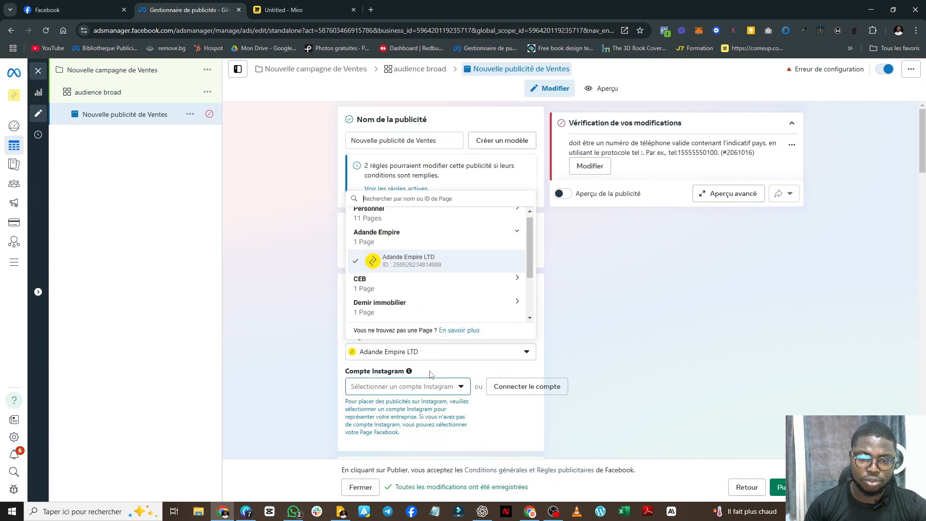
pyautogui.click(405, 212)
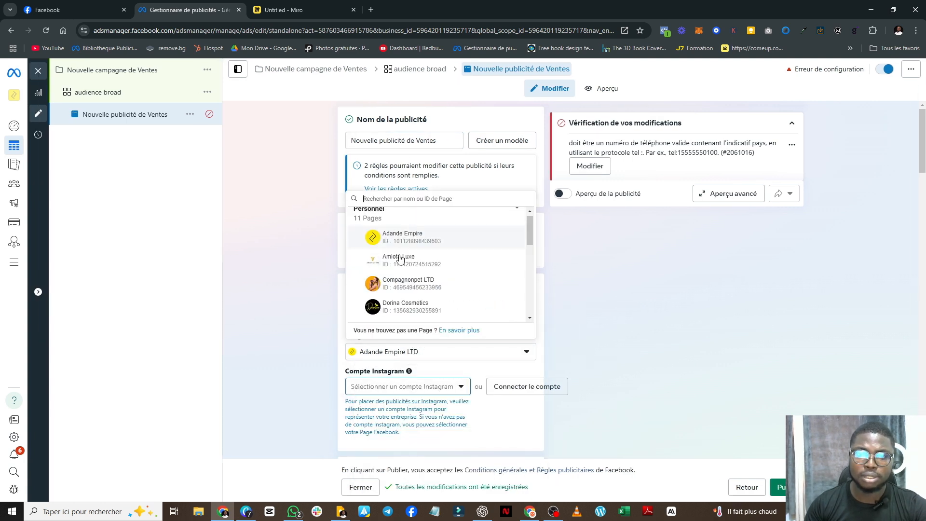
pyautogui.scroll(-5, 428, 299)
pyautogui.scroll(3, 428, 299)
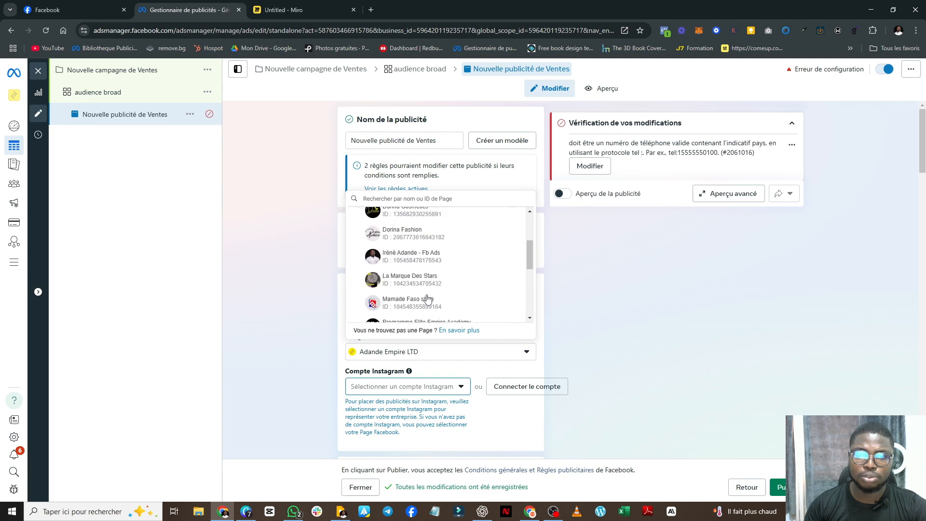
pyautogui.click(433, 256)
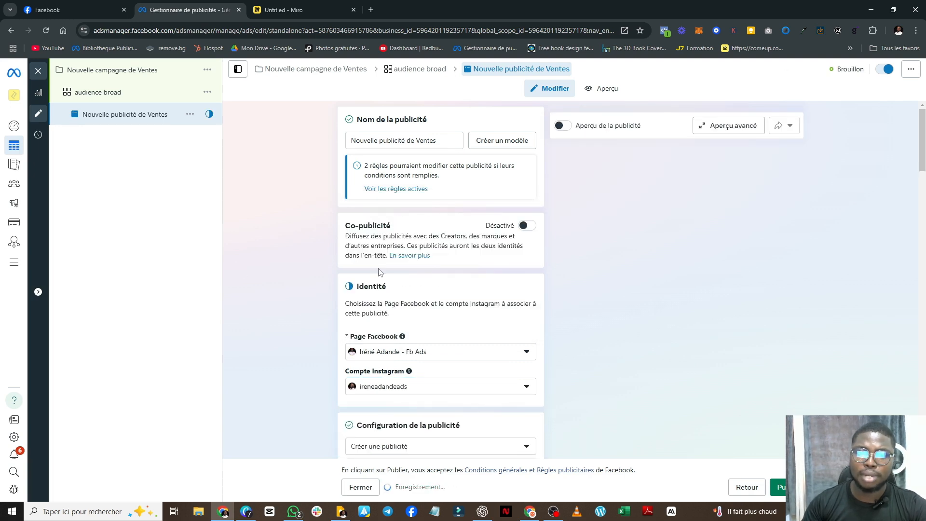
pyautogui.scroll(-8, 381, 284)
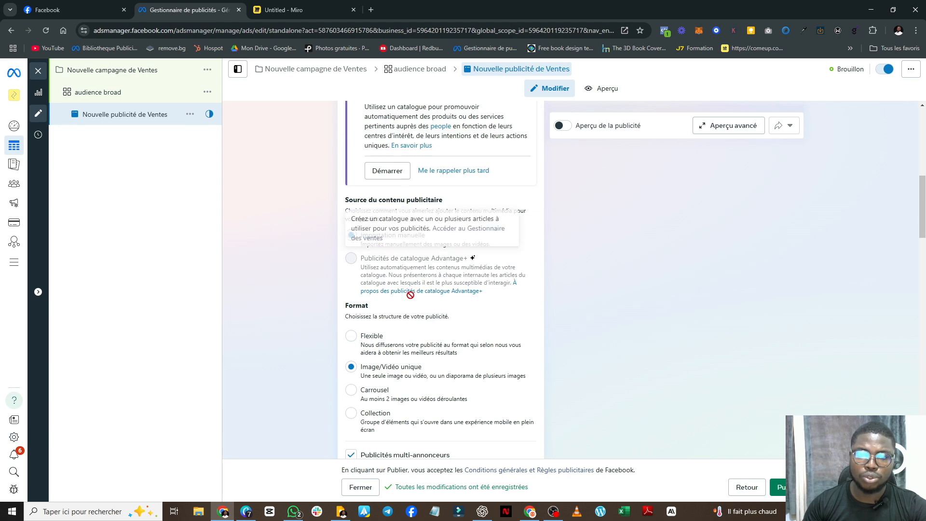
pyautogui.scroll(5, 409, 294)
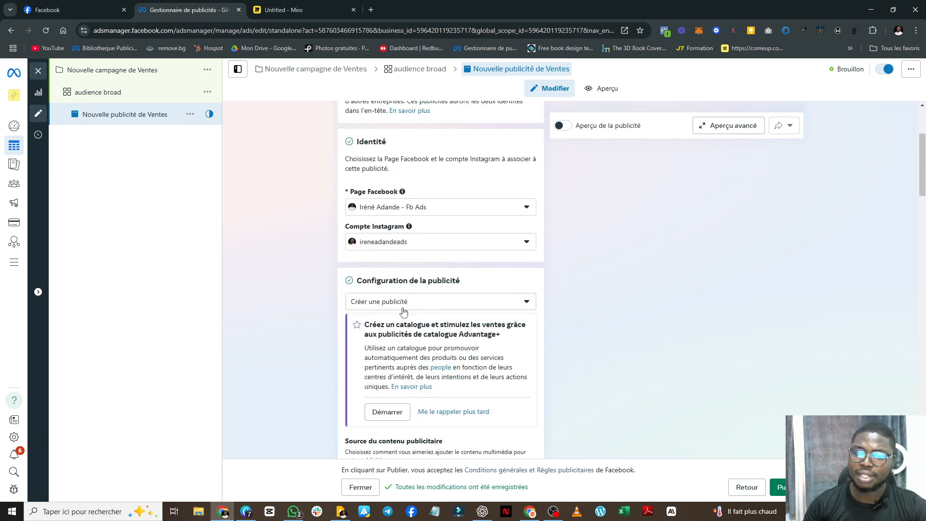
# Step: Review the ad's content source, format and setup options, keeping Créer une publicité selected
pyautogui.scroll(-1, 478, 317)
pyautogui.scroll(-10, 478, 317)
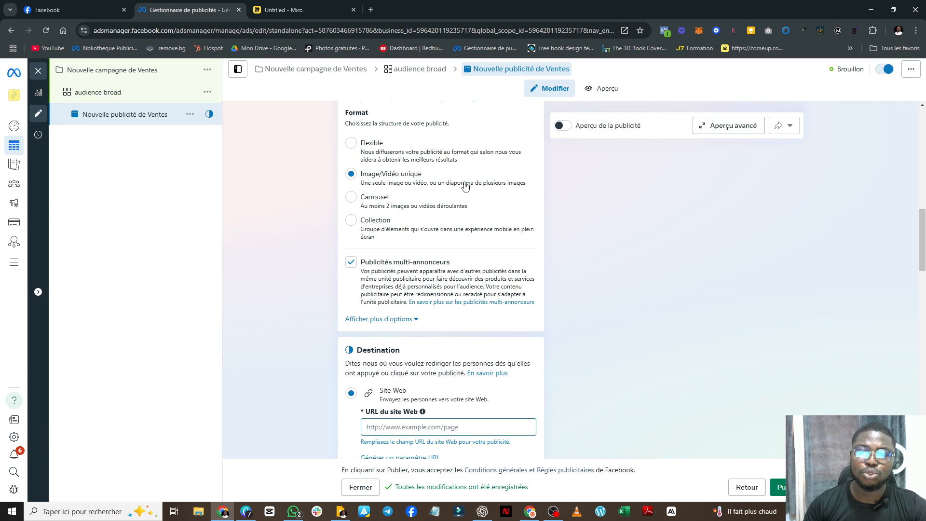
pyautogui.scroll(4, 463, 226)
pyautogui.scroll(3, 463, 226)
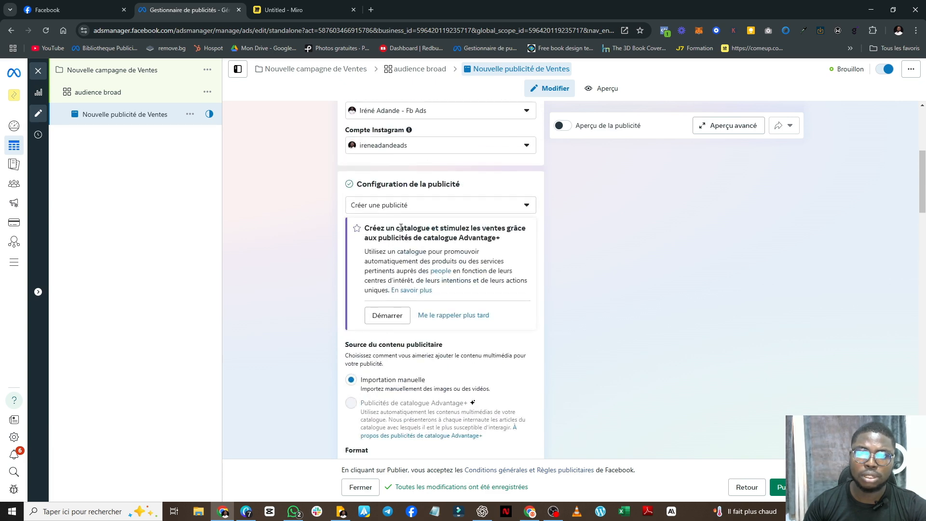
pyautogui.click(398, 209)
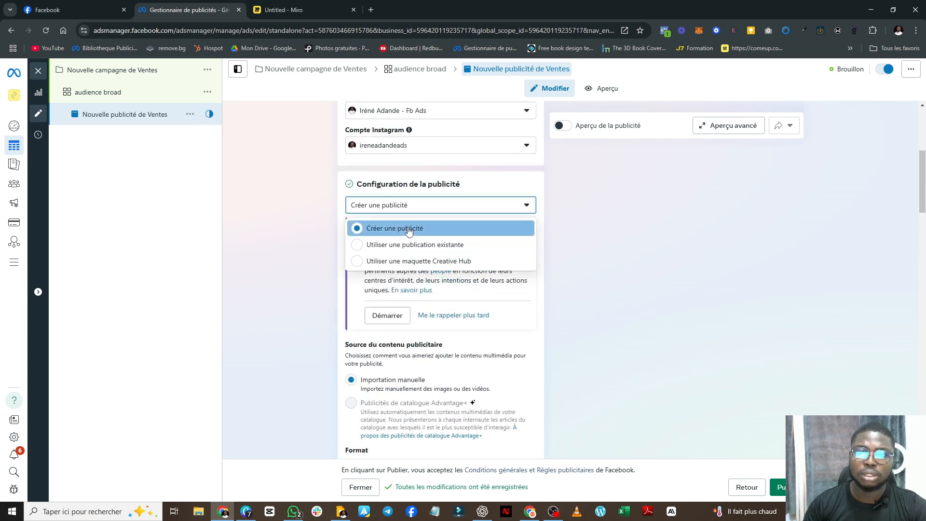
pyautogui.click(454, 230)
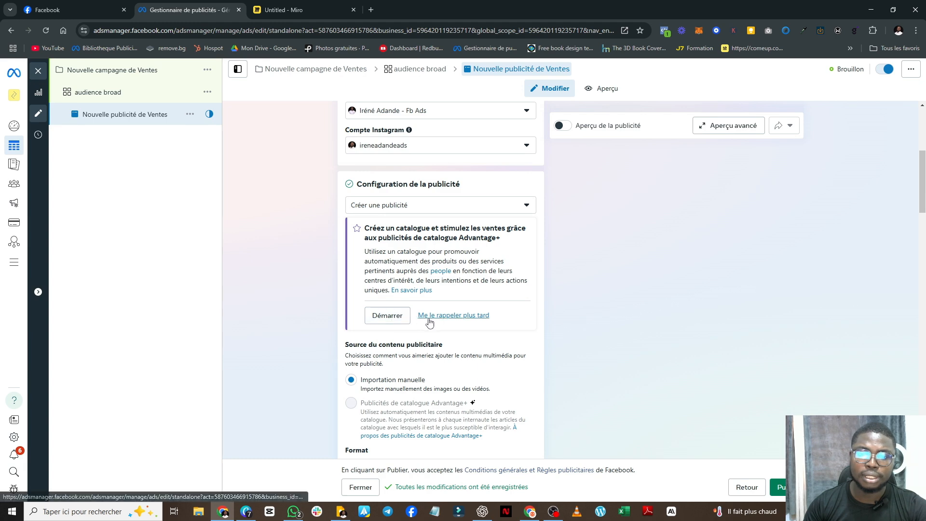
# Step: Open the setup page for Advantage+ catalogue ads, and close it to return to the ad settings
pyautogui.scroll(4, 419, 317)
pyautogui.scroll(-3, 419, 317)
pyautogui.scroll(5, 419, 316)
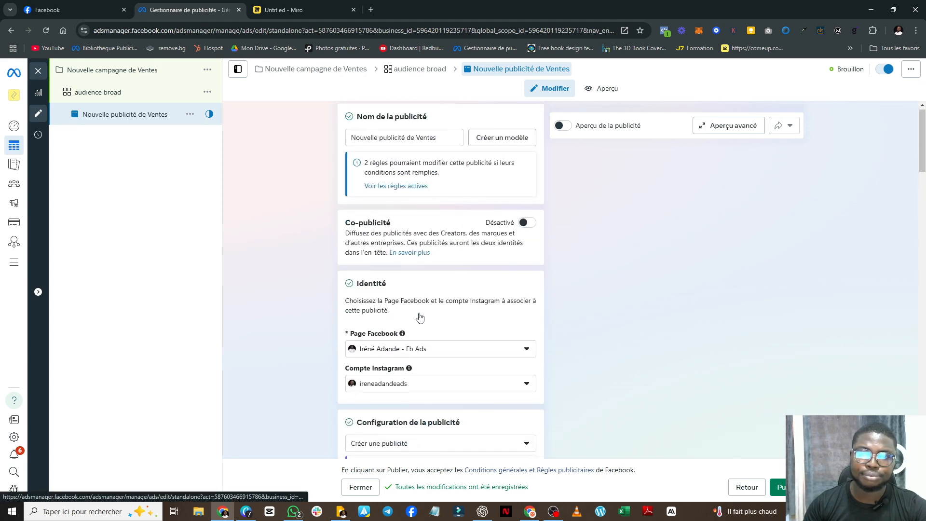
pyautogui.scroll(-4, 420, 316)
pyautogui.scroll(-3, 419, 317)
pyautogui.click(400, 270)
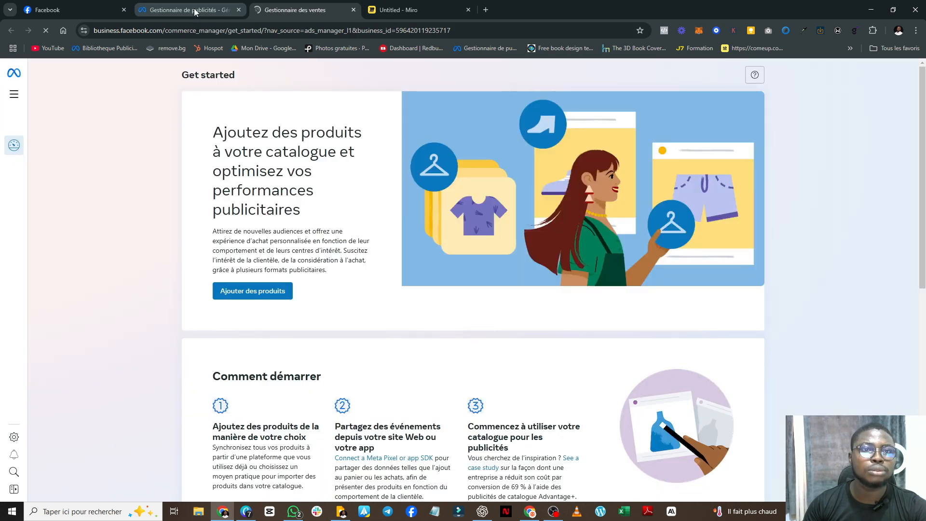
pyautogui.click(353, 9)
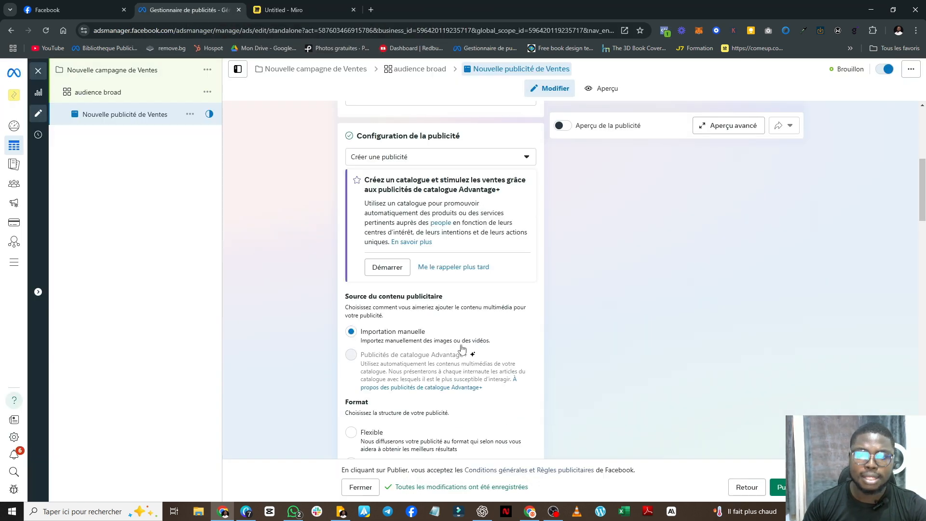
# Step: Expand the ad setup's extra options, turn off Publicités multi-annonceurs and enable the ad preview
pyautogui.scroll(-4, 461, 347)
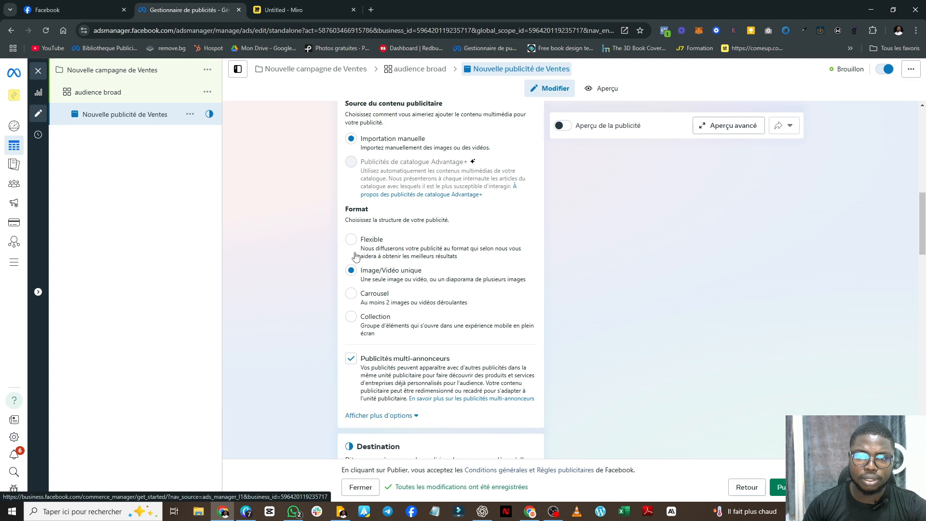
pyautogui.scroll(-3, 458, 289)
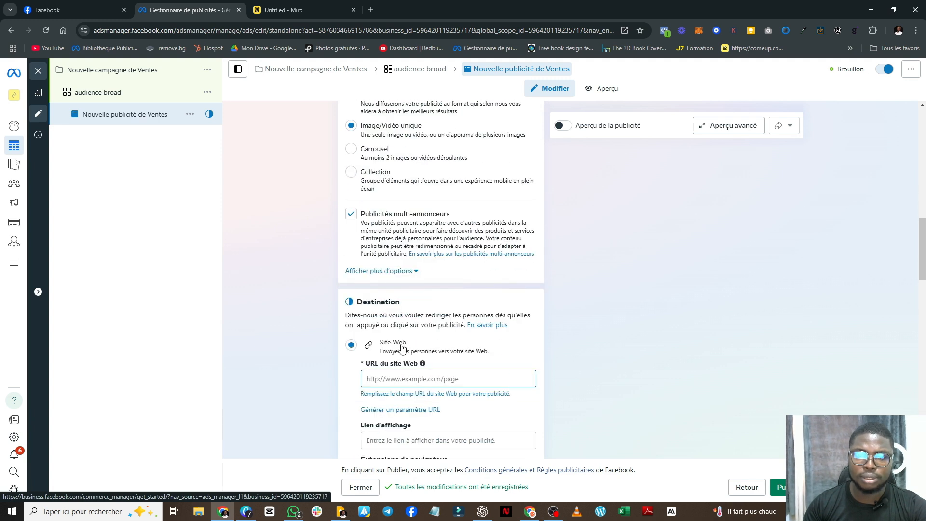
pyautogui.click(386, 271)
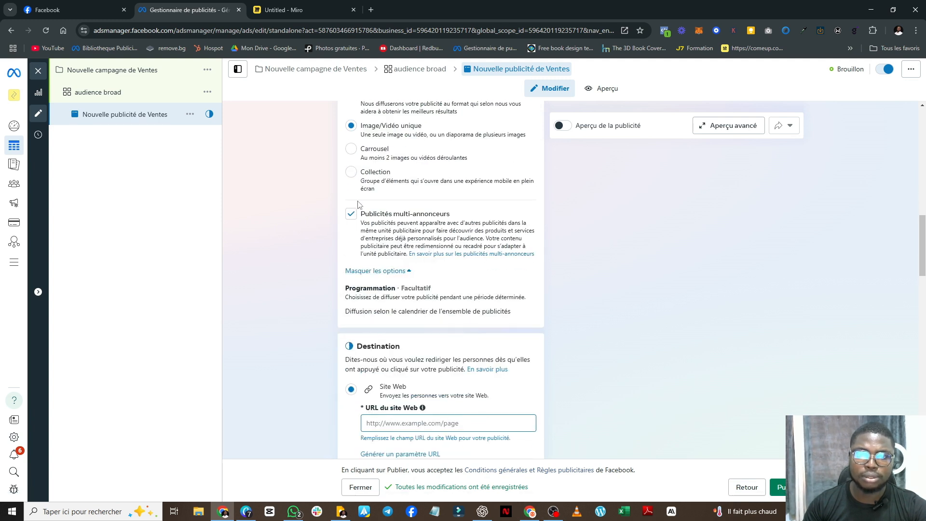
pyautogui.click(351, 215)
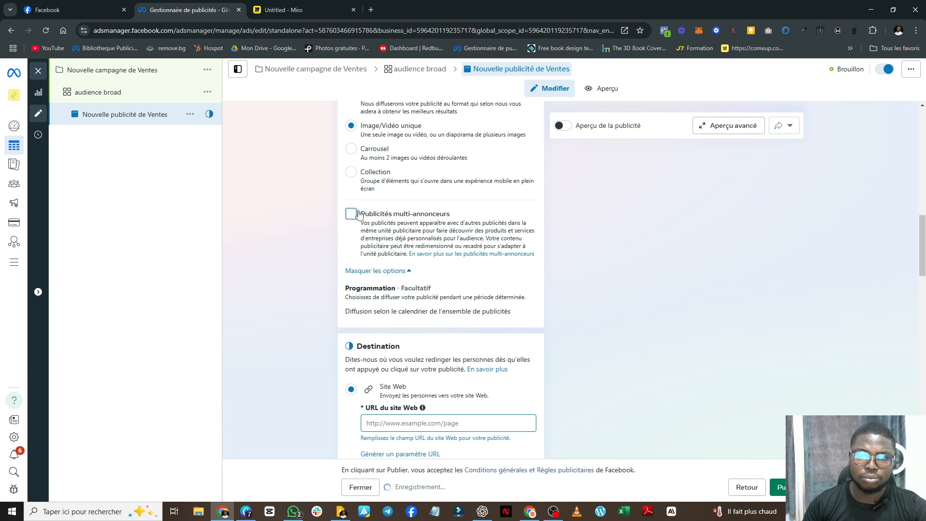
pyautogui.scroll(4, 441, 277)
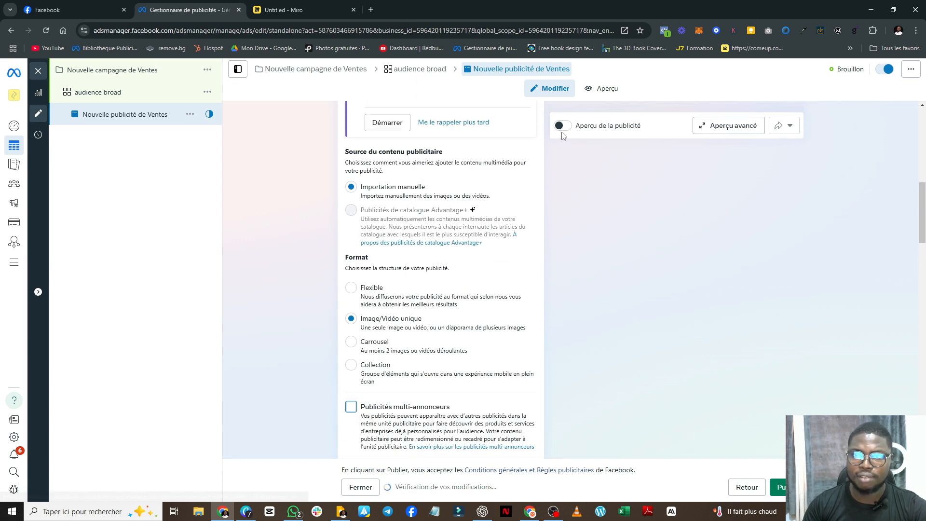
pyautogui.scroll(-4, 433, 312)
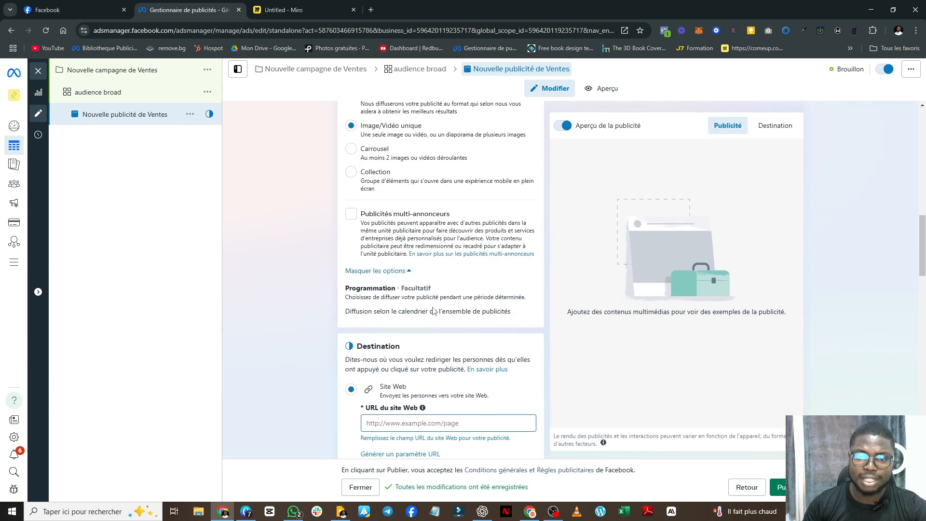
pyautogui.scroll(-2, 431, 291)
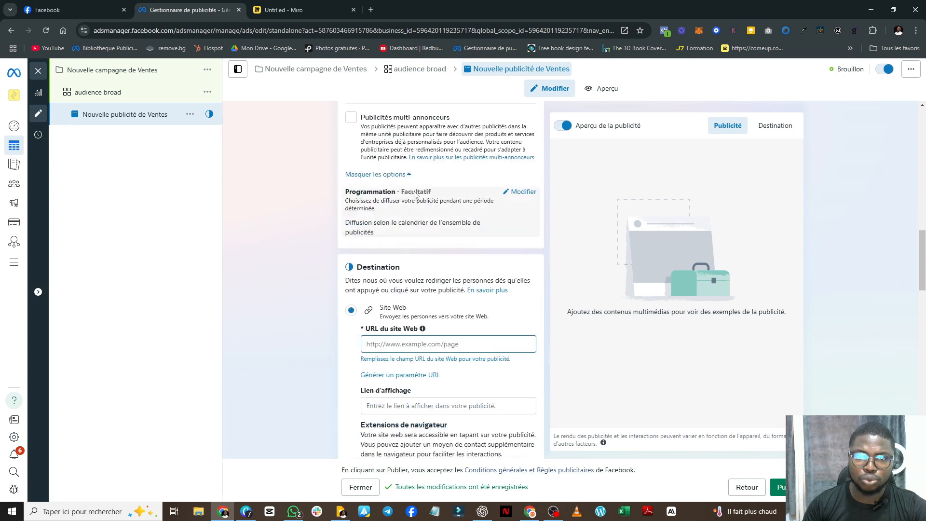
pyautogui.click(413, 328)
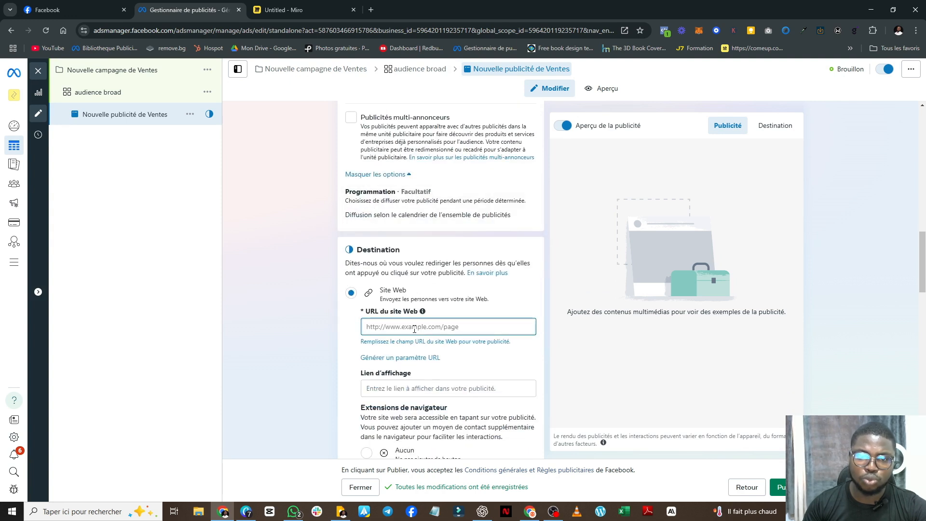
pyautogui.write('w')
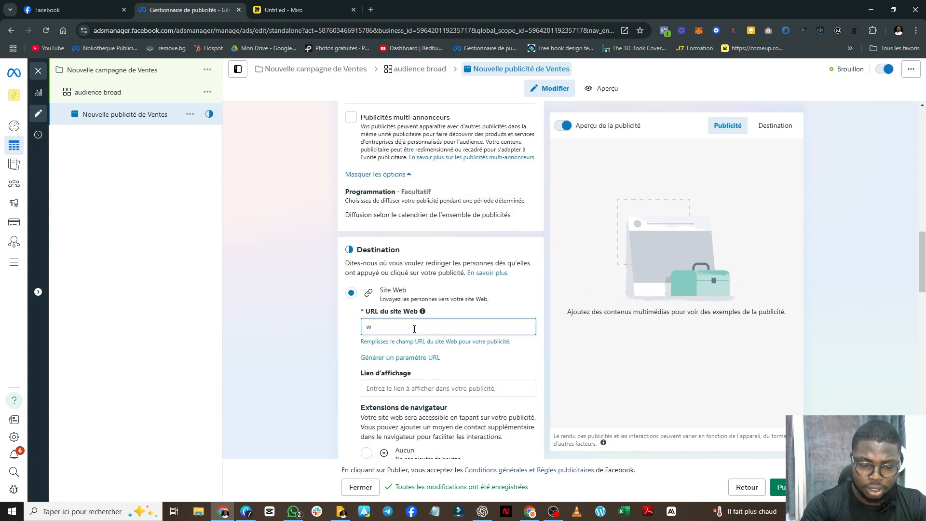
pyautogui.write('ww.adandeempi')
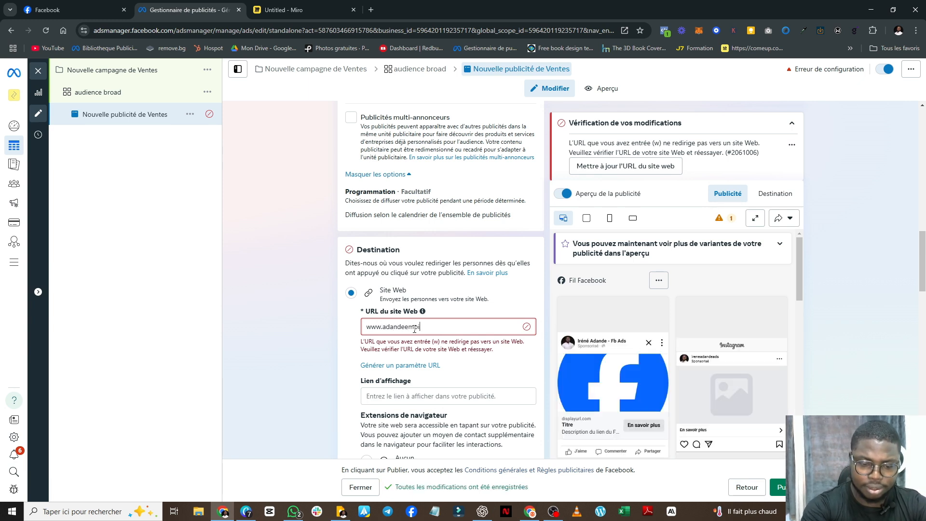
pyautogui.write('re.com')
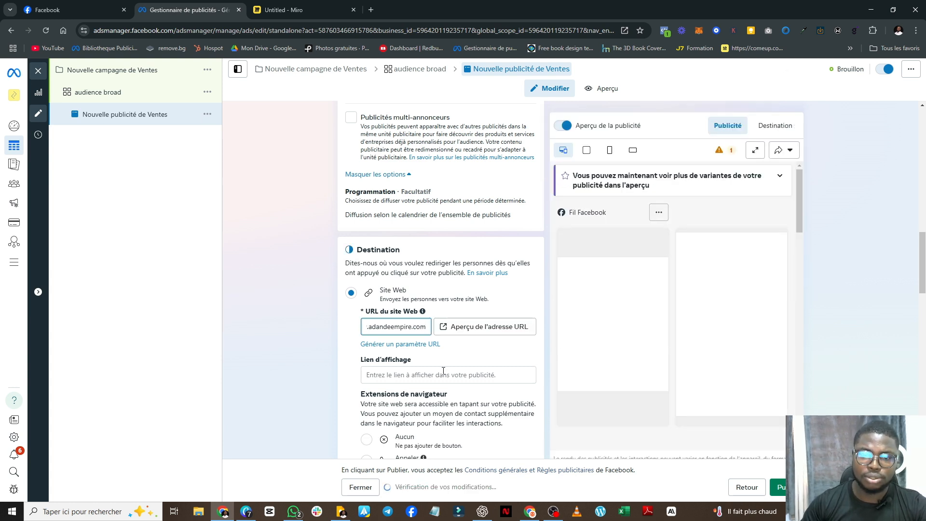
pyautogui.scroll(-1, 444, 370)
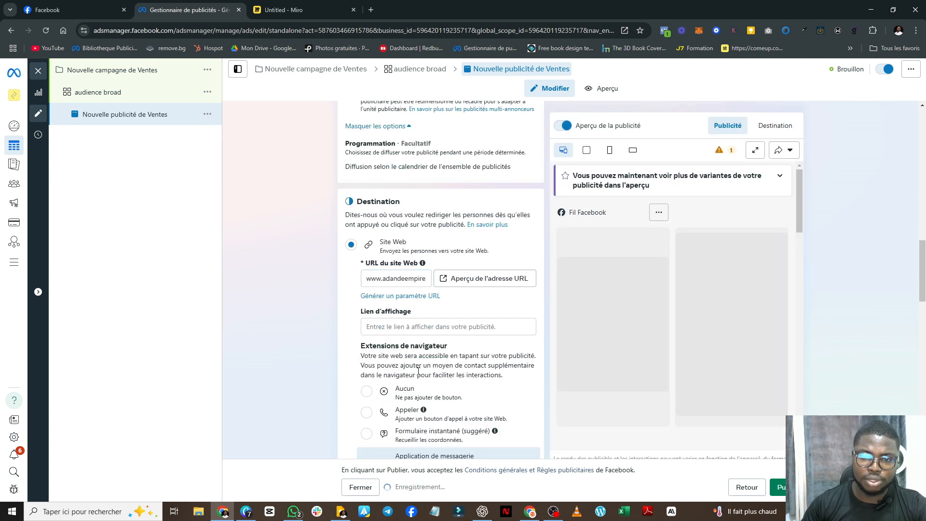
pyautogui.click(415, 325)
pyautogui.write('ww')
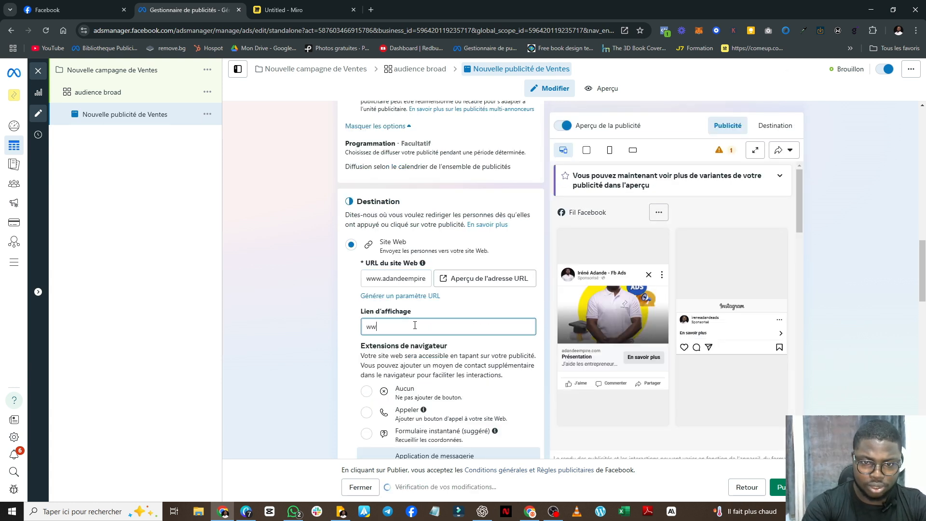
pyautogui.write('w.adea')
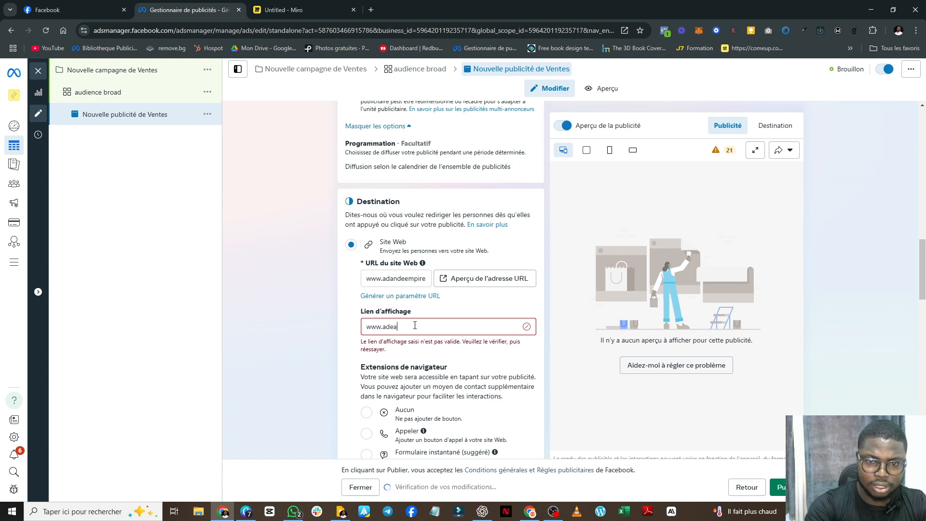
pyautogui.press('BackSpace')
pyautogui.press('BackSpace')
pyautogui.write('andee')
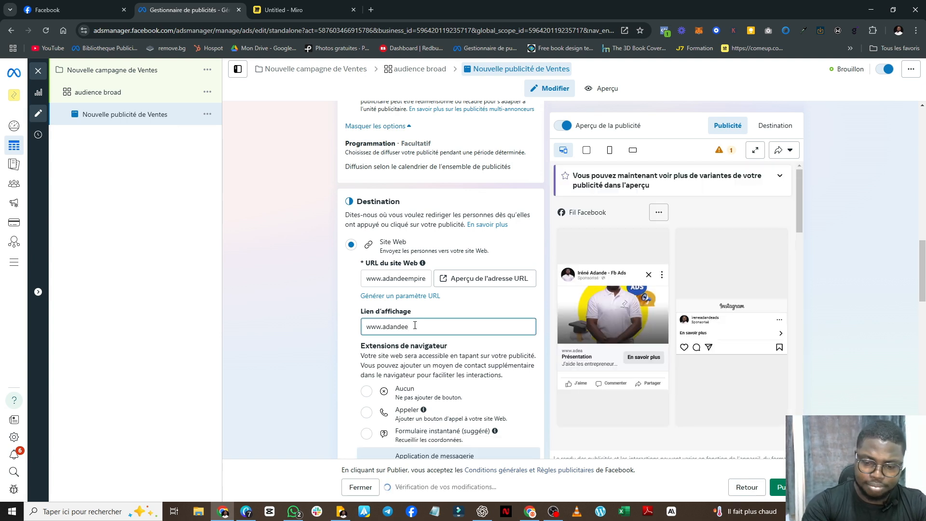
pyautogui.write('mpire.com')
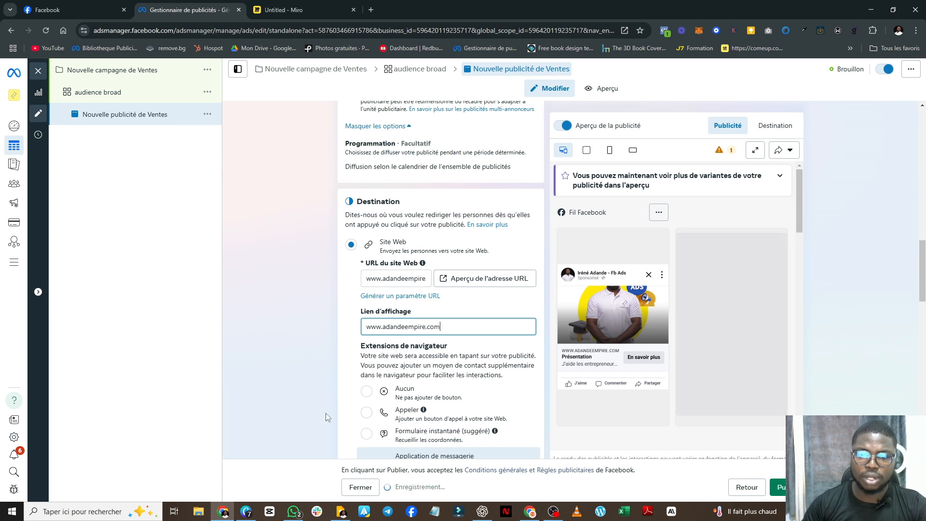
pyautogui.click(367, 391)
pyautogui.scroll(-3, 394, 384)
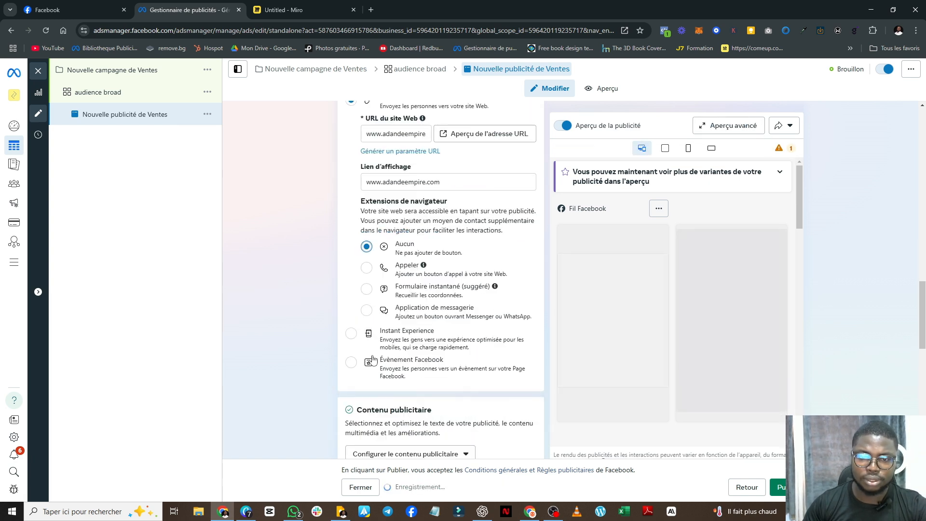
# Step: Review the ad's remaining sections down to languages, event tracking and URL parameters, and return to the ad setup section
pyautogui.scroll(-8, 385, 355)
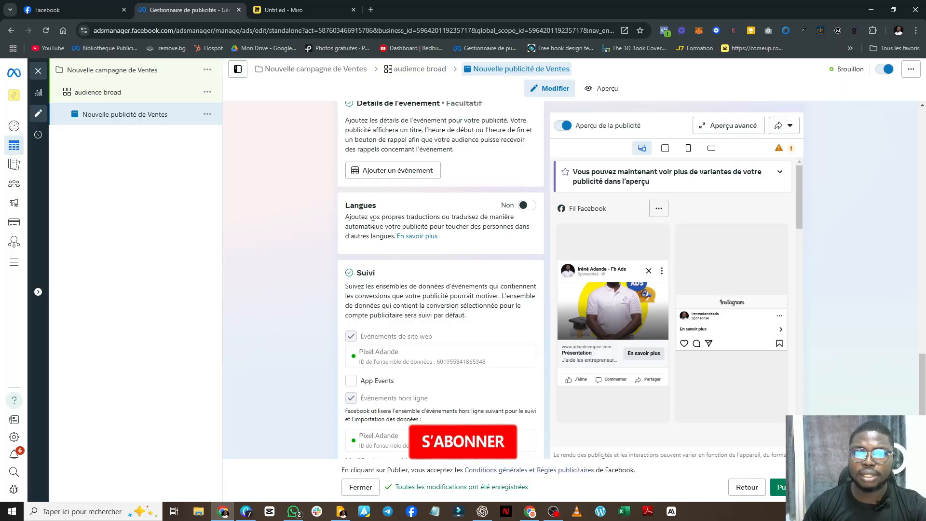
pyautogui.scroll(-3, 454, 243)
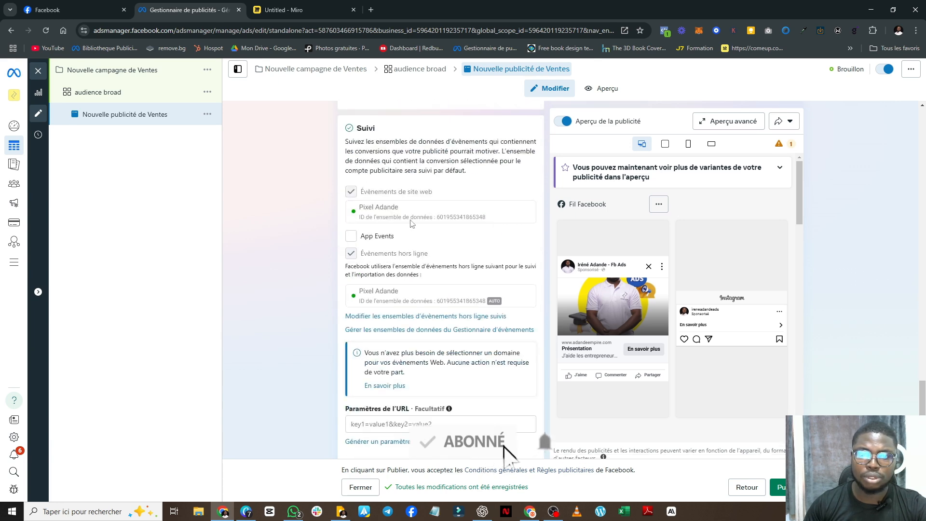
pyautogui.scroll(6, 558, 480)
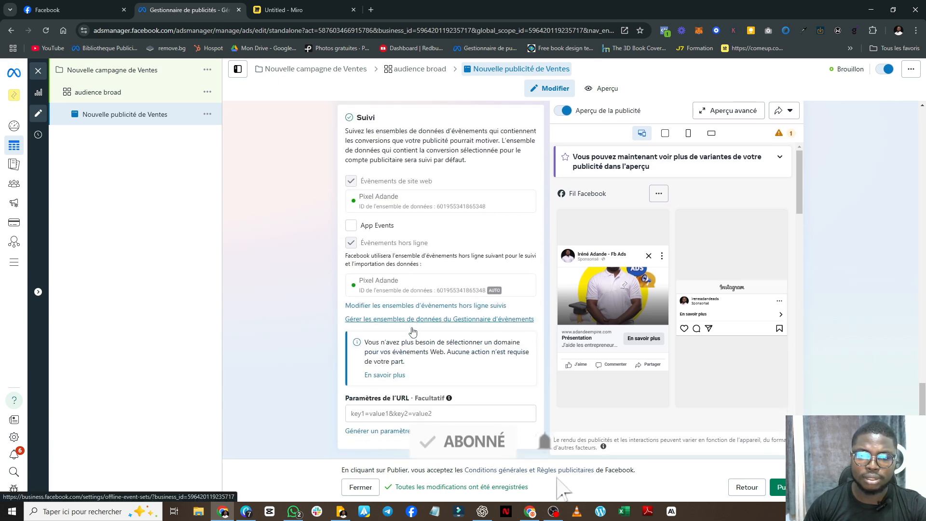
pyautogui.scroll(8, 413, 328)
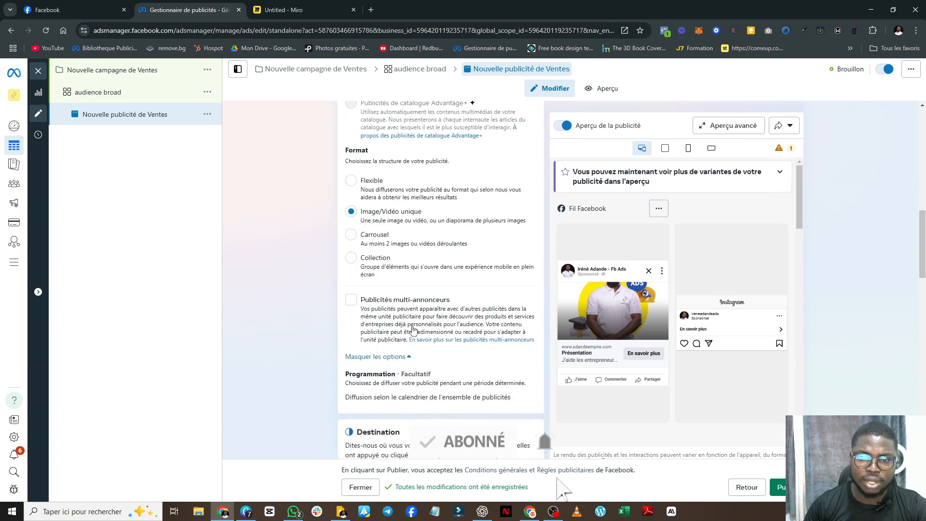
pyautogui.scroll(-4, 413, 329)
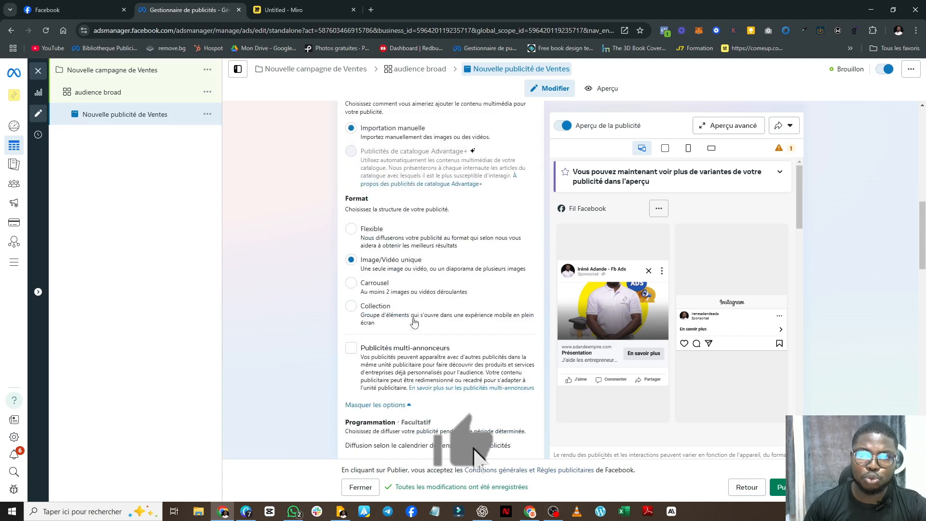
pyautogui.scroll(4, 412, 325)
pyautogui.scroll(3, 413, 318)
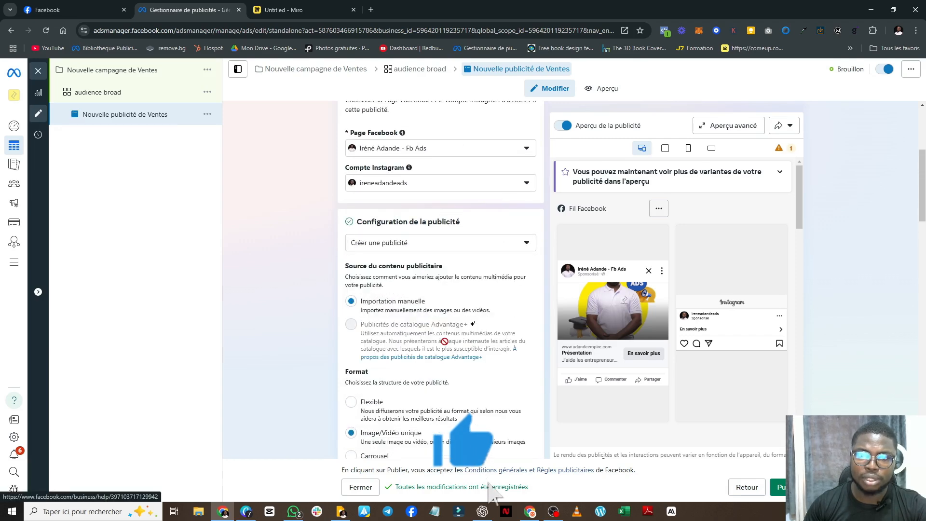
# Step: Change the ad setup from creating an ad to Utiliser une publication existante
pyautogui.click(432, 245)
pyautogui.click(417, 270)
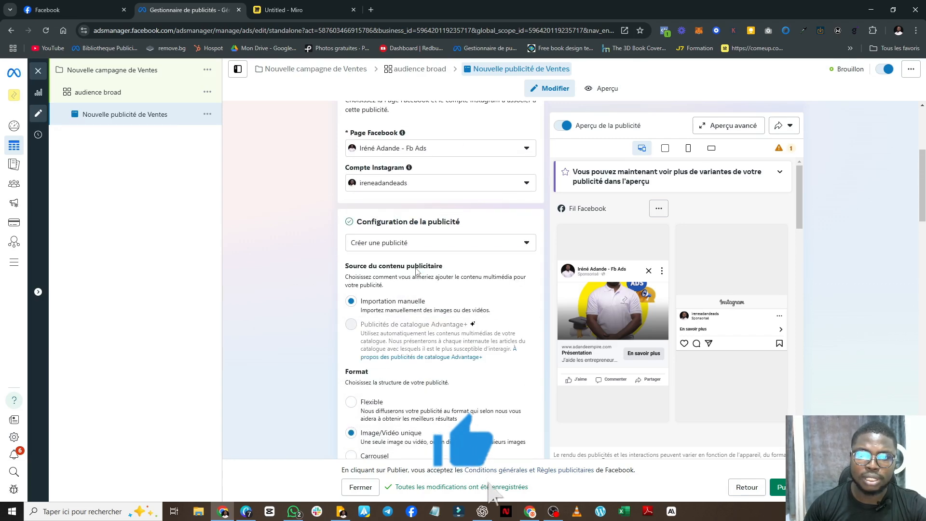
pyautogui.click(430, 249)
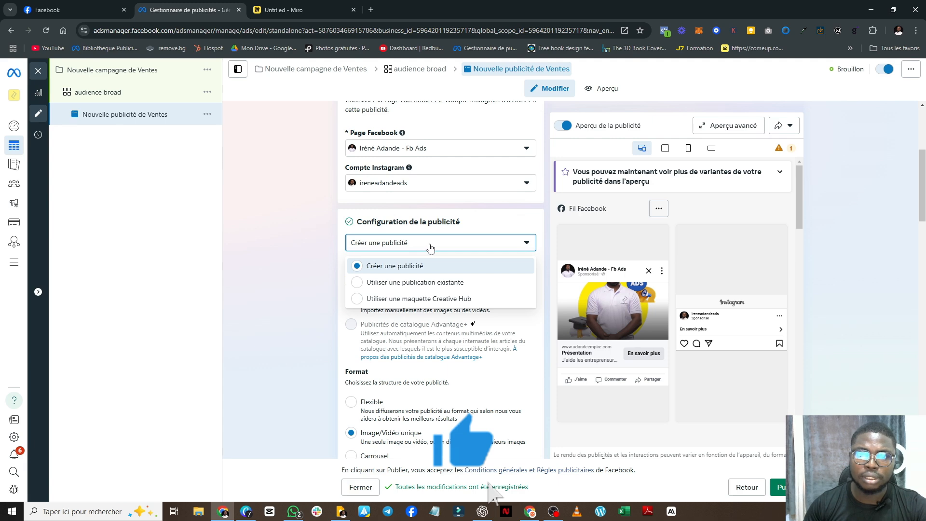
pyautogui.scroll(4, 431, 247)
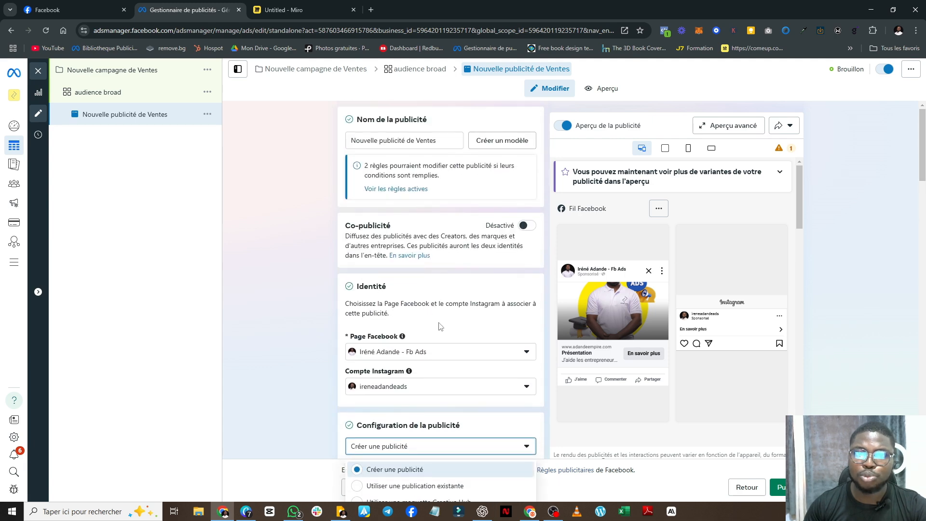
pyautogui.scroll(-3, 423, 346)
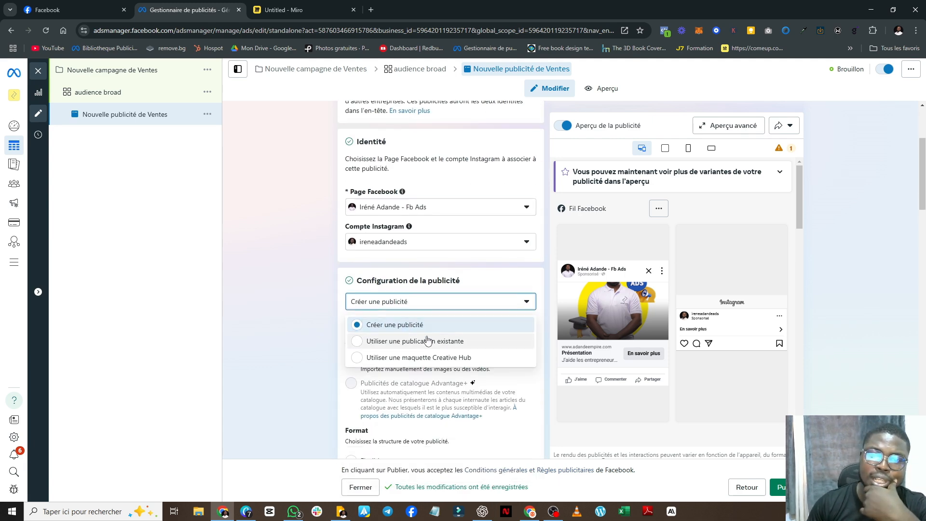
pyautogui.click(429, 341)
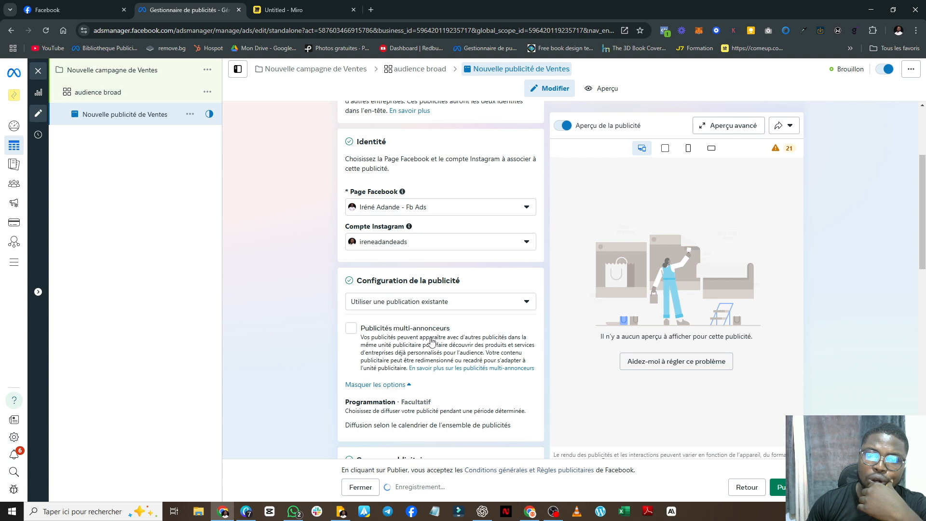
# Step: Switch the ad setup back to Créer une publicité and postpone the Advantage+ catalogue suggestion with Me le rappeler plus tard
pyautogui.click(428, 303)
pyautogui.click(429, 341)
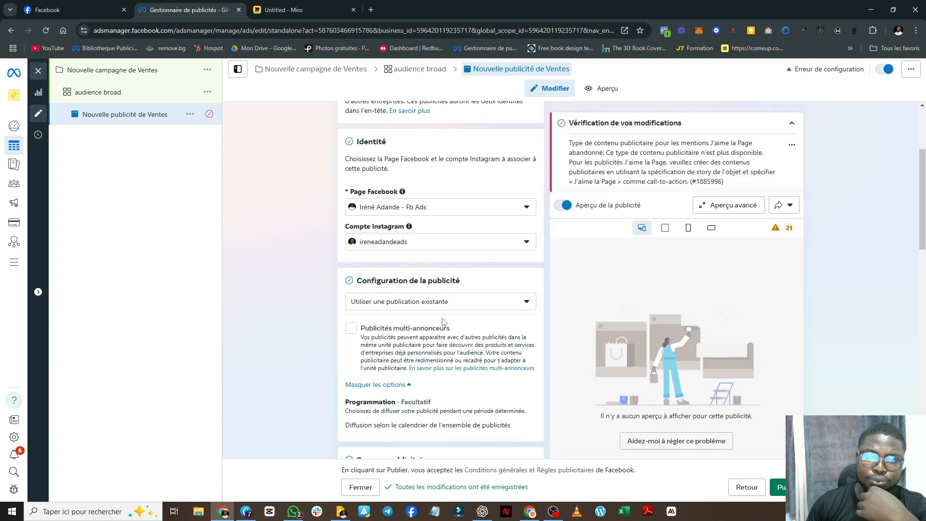
pyautogui.click(443, 310)
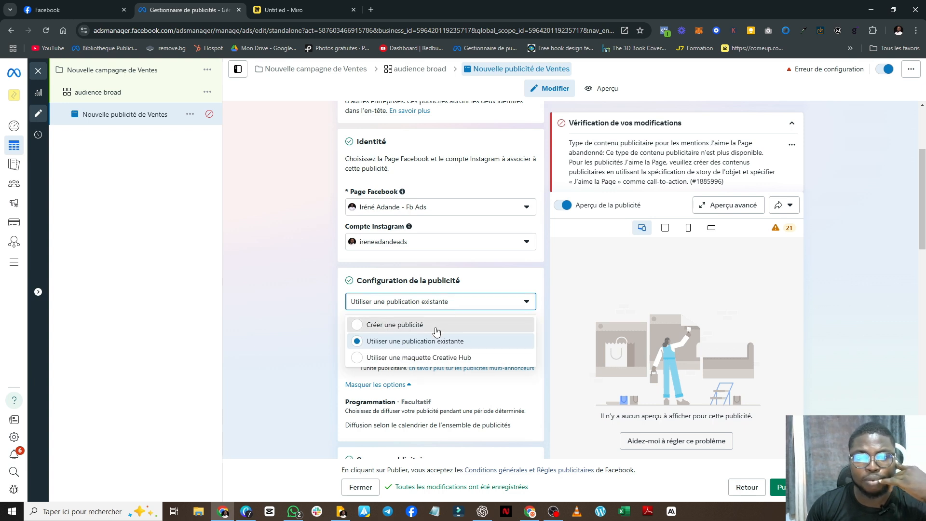
pyautogui.click(436, 326)
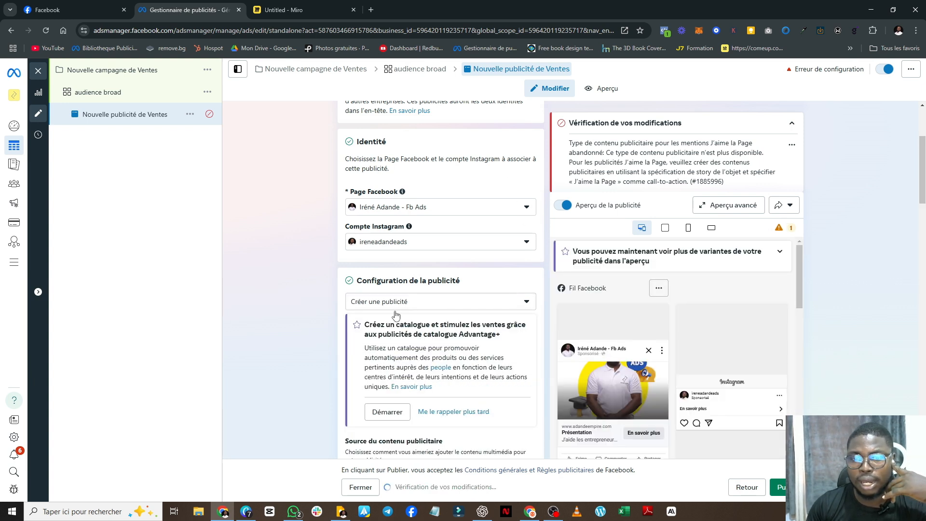
pyautogui.scroll(-3, 460, 253)
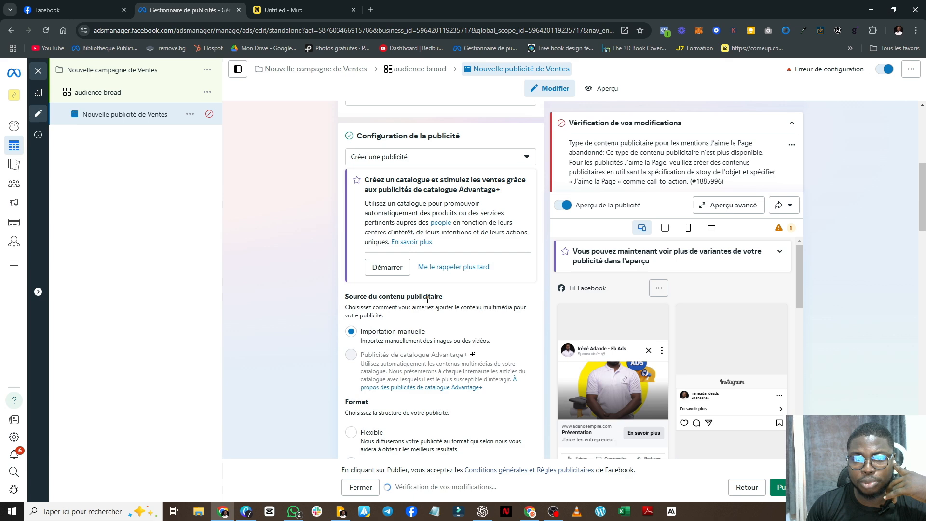
pyautogui.click(466, 268)
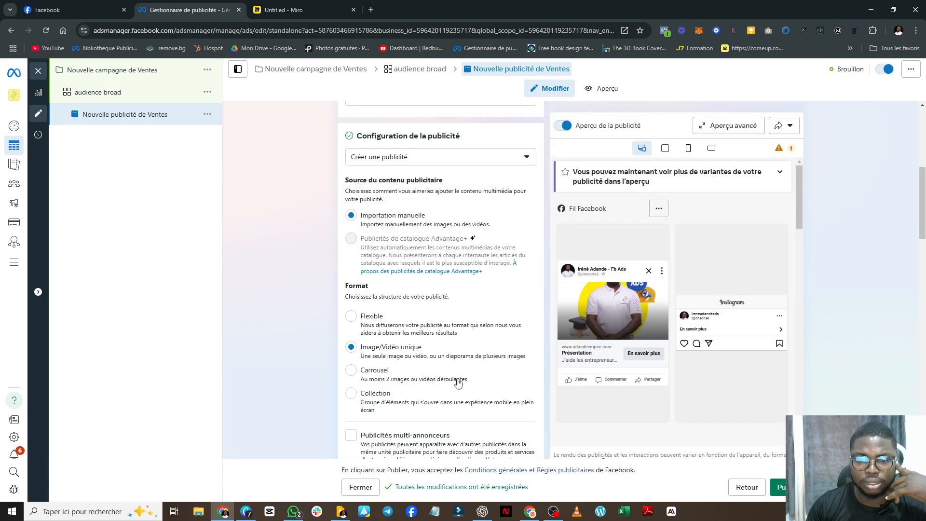
# Step: Start configuring the ad content as a Publicité image and proceed to its text without adding any site links
pyautogui.scroll(-3, 458, 382)
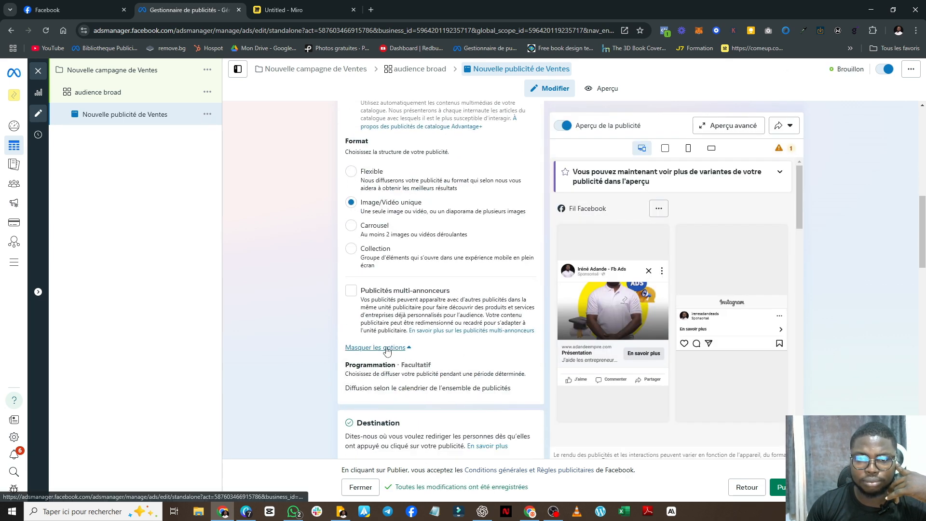
pyautogui.scroll(-4, 415, 251)
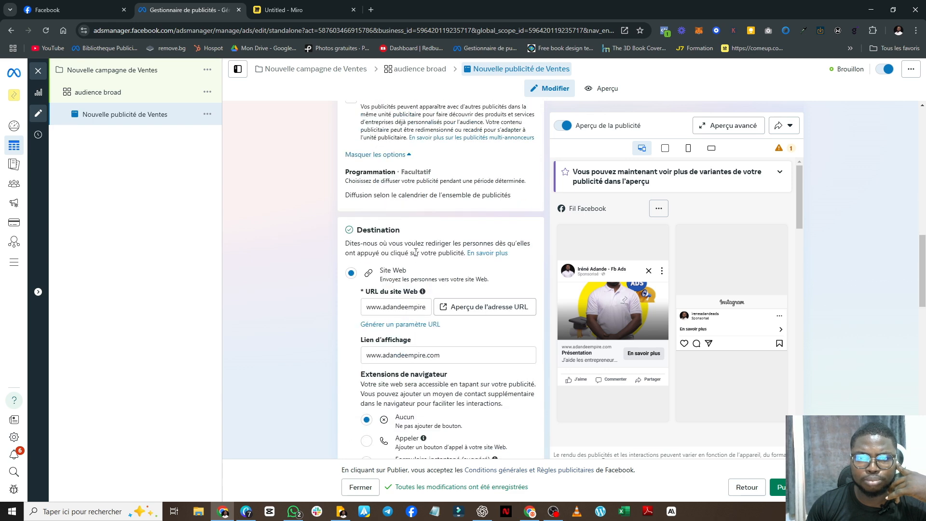
pyautogui.scroll(-7, 416, 251)
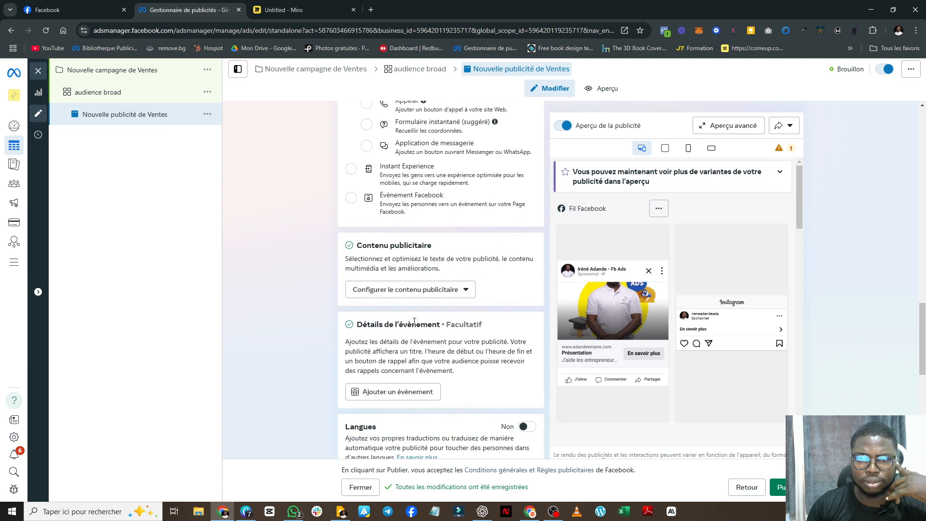
pyautogui.click(410, 291)
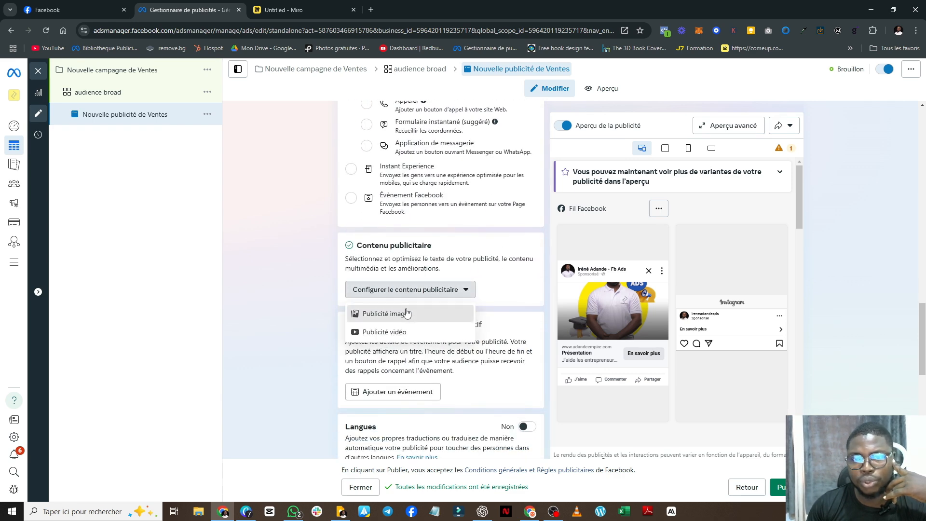
pyautogui.click(407, 313)
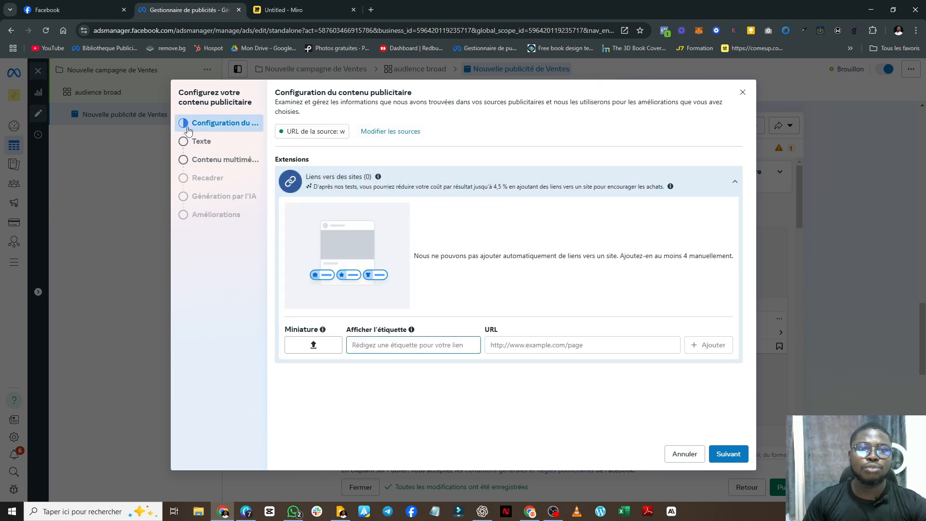
pyautogui.click(582, 347)
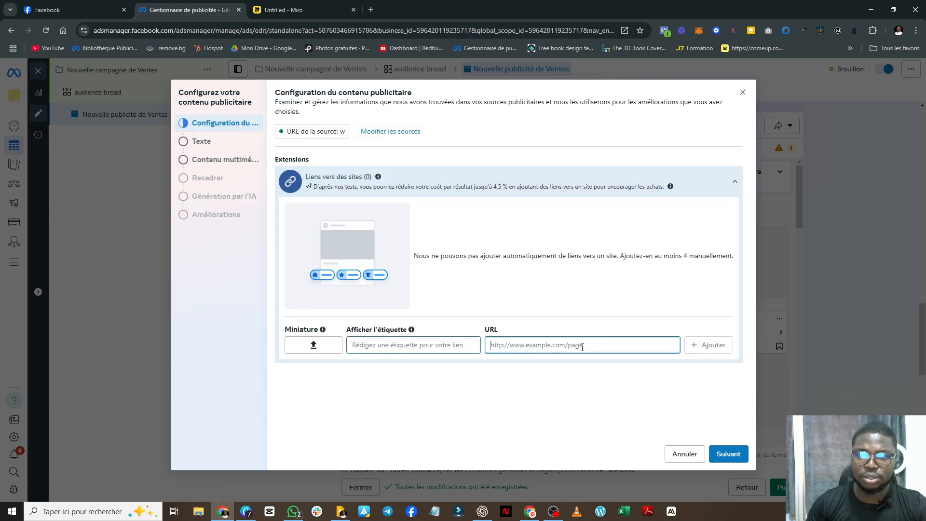
pyautogui.click(732, 459)
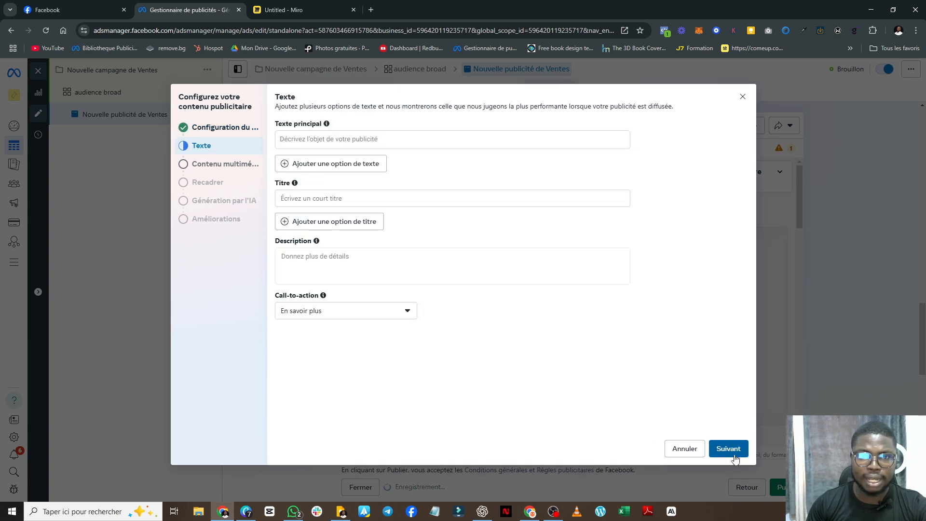
# Step: Enter the primary text as three lines: texte, aida and pas
pyautogui.click(306, 138)
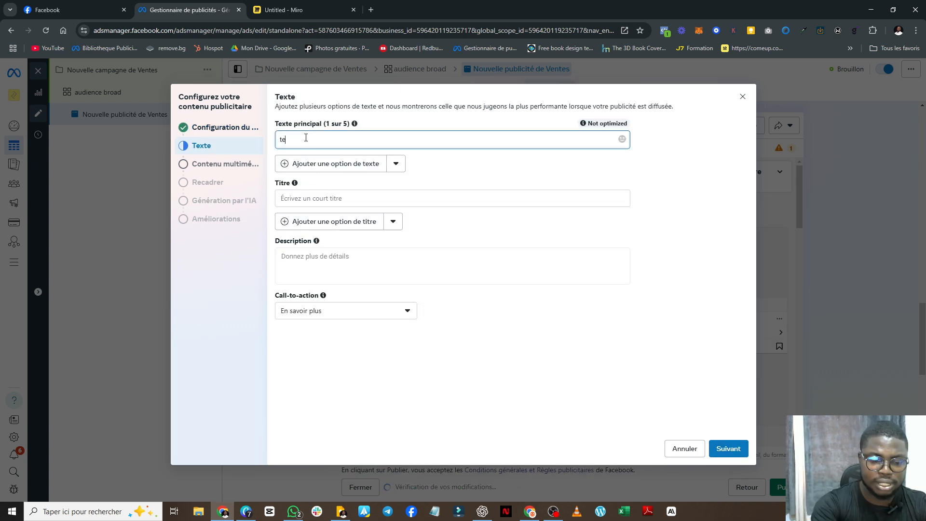
pyautogui.write('texte')
pyautogui.press('Return')
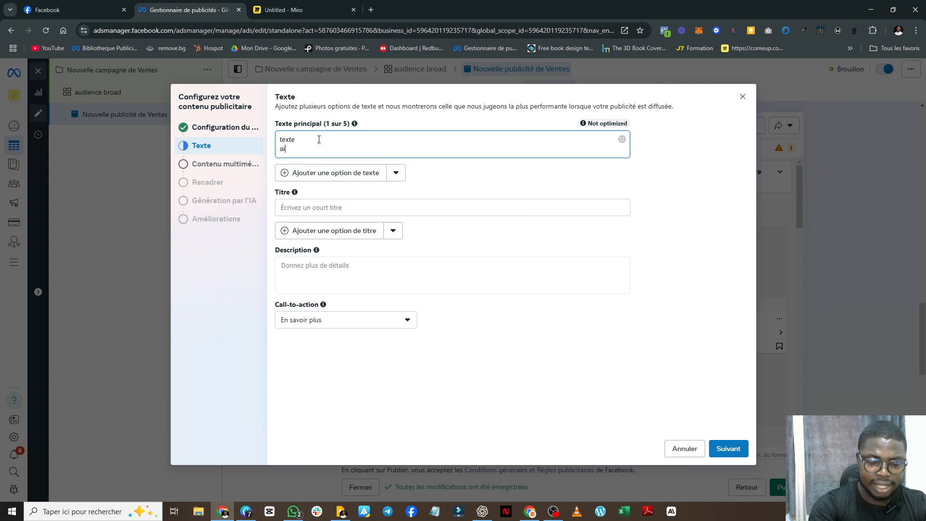
pyautogui.write('aida')
pyautogui.press('Return')
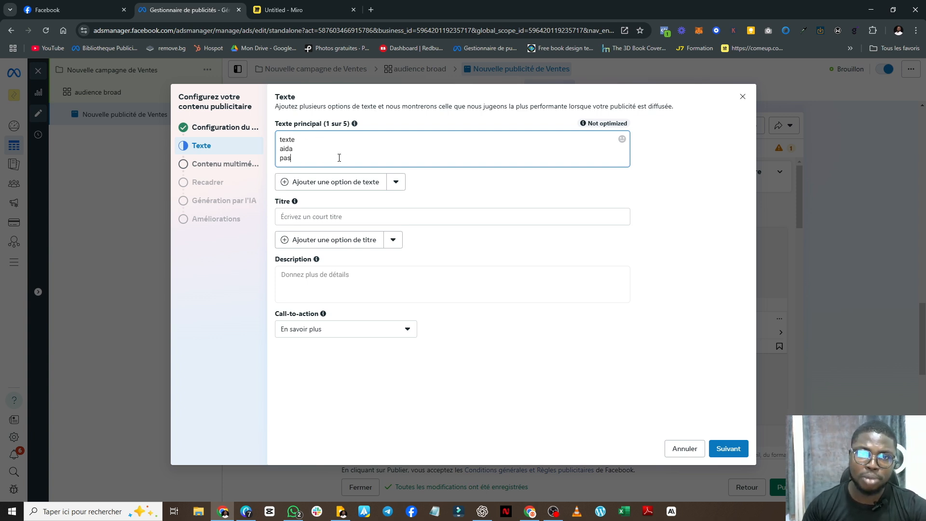
# Step: Set the ad's title to "titre accrocheur" and its description to "offre"
pyautogui.click(315, 216)
pyautogui.write('titre accrocheur')
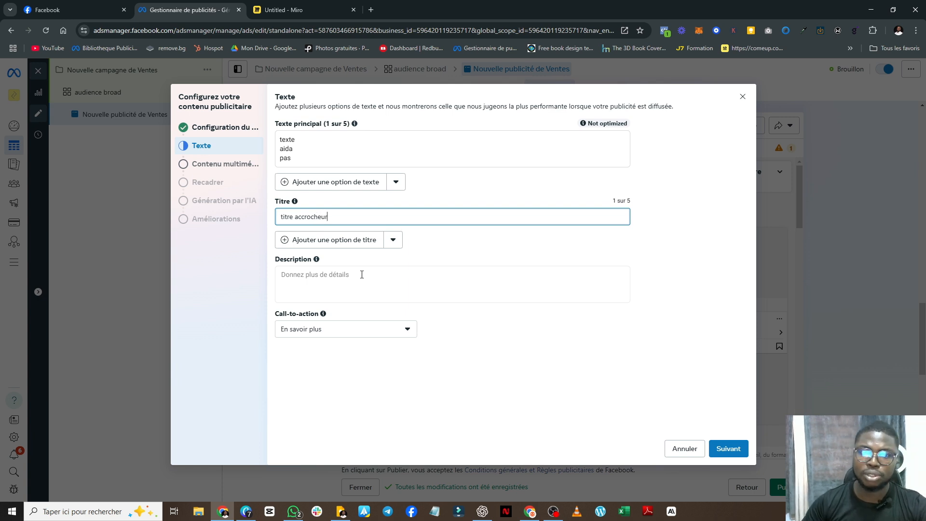
pyautogui.click(361, 274)
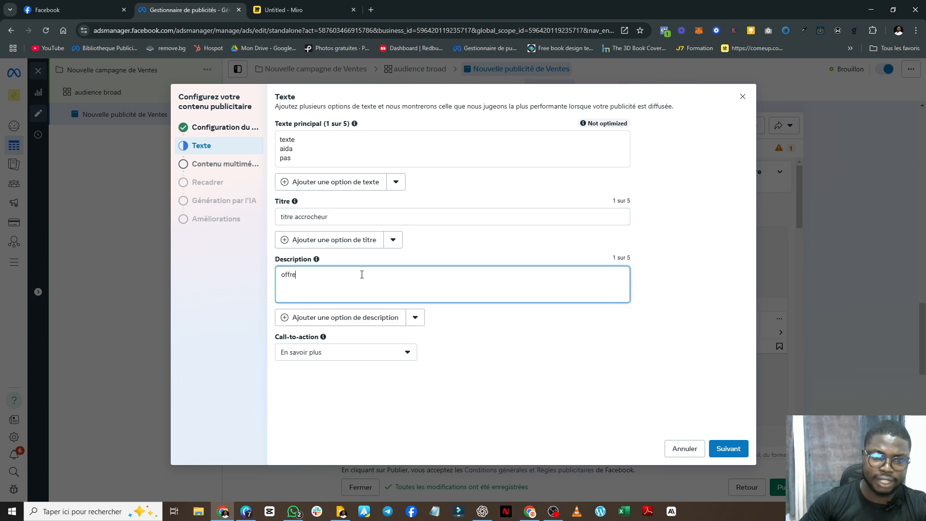
pyautogui.click(220, 283)
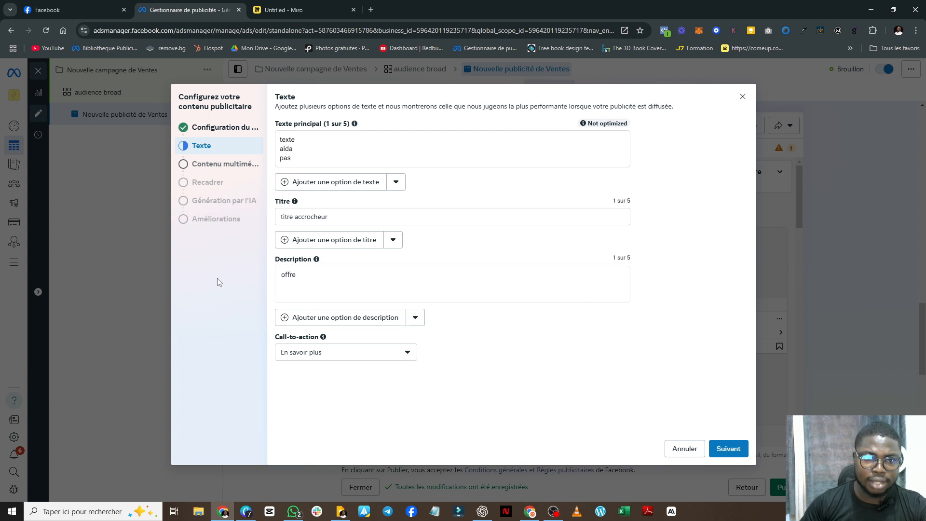
# Step: Set the call-to-action to Acheter and proceed to the media selection
pyautogui.click(390, 356)
pyautogui.scroll(1, 367, 250)
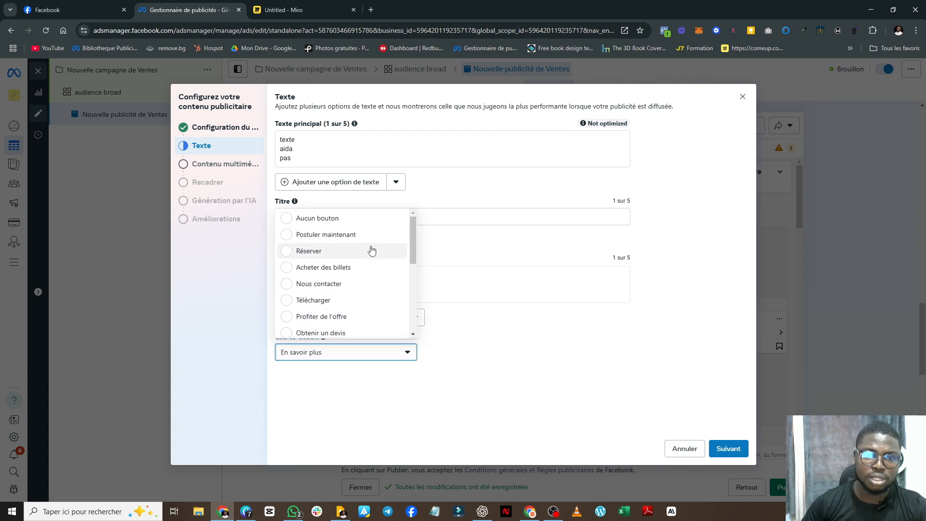
pyautogui.scroll(-3, 361, 251)
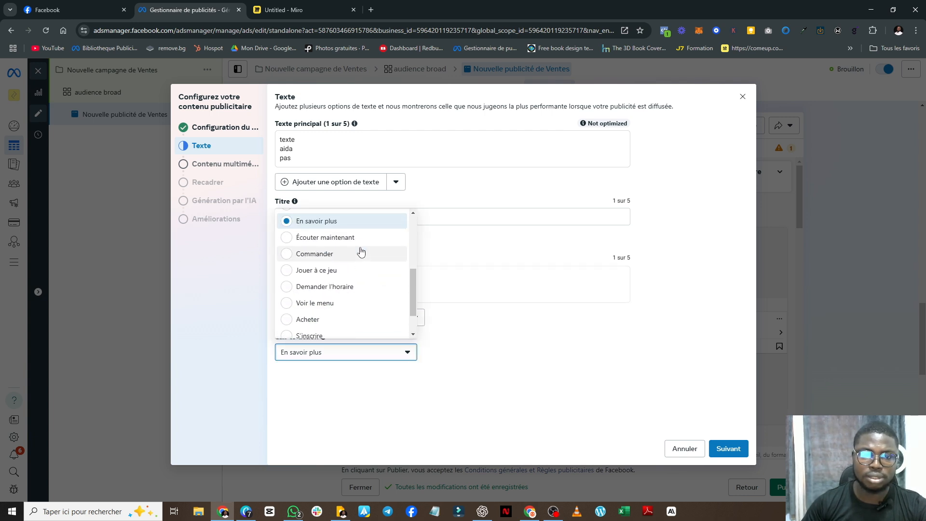
pyautogui.scroll(-1, 358, 264)
pyautogui.click(363, 278)
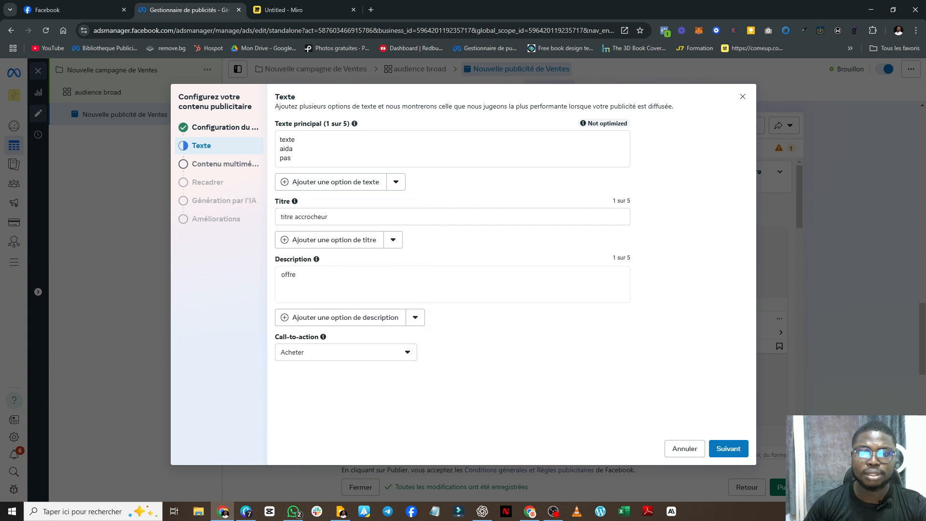
pyautogui.click(728, 448)
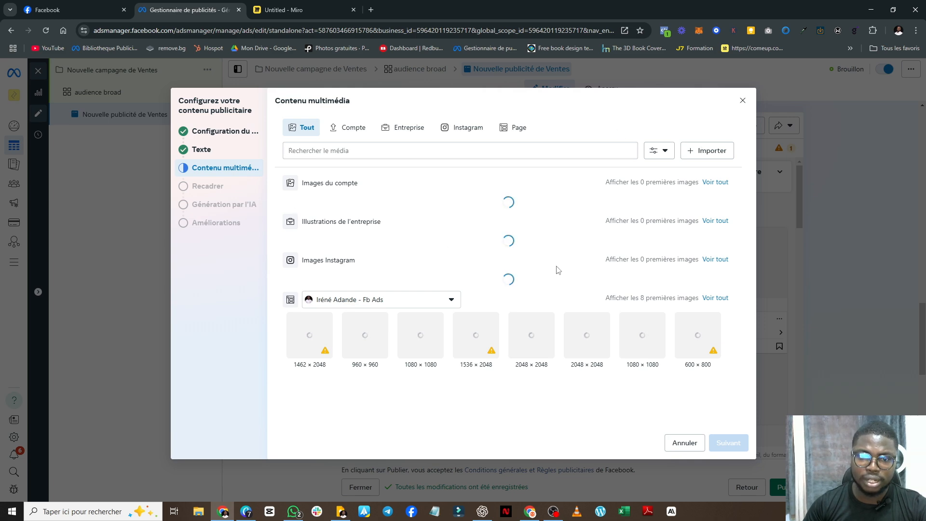
# Step: Use the 1080 × 1080 Créatifs Ads picture from the account images as the ad's media
pyautogui.click(706, 150)
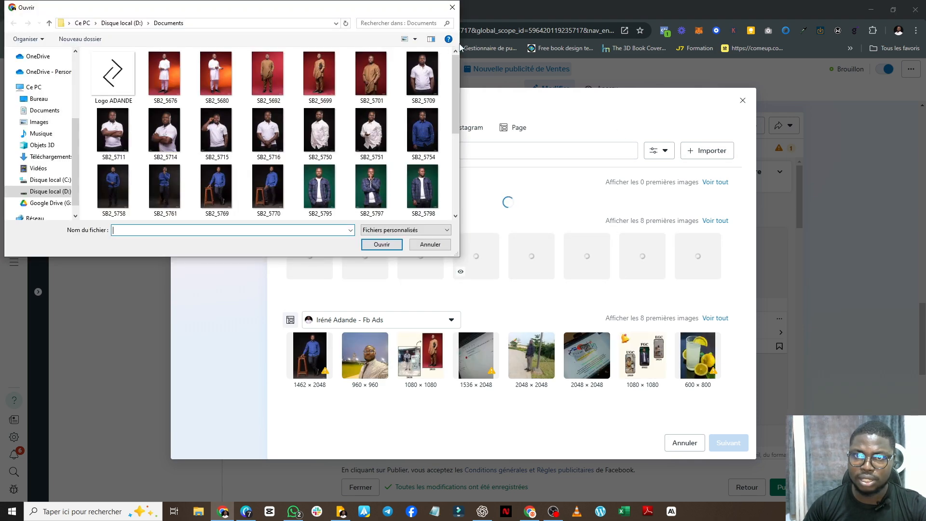
pyautogui.click(454, 8)
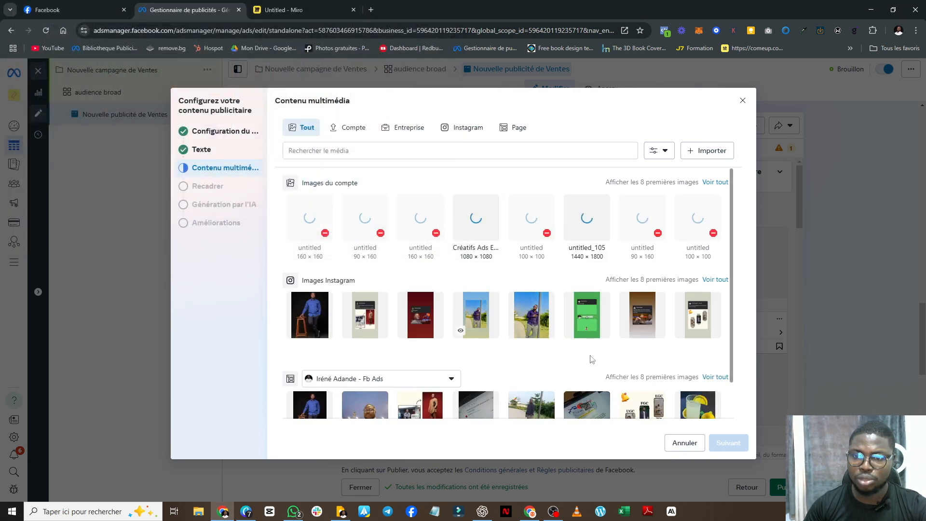
pyautogui.scroll(-2, 597, 360)
pyautogui.scroll(2, 500, 276)
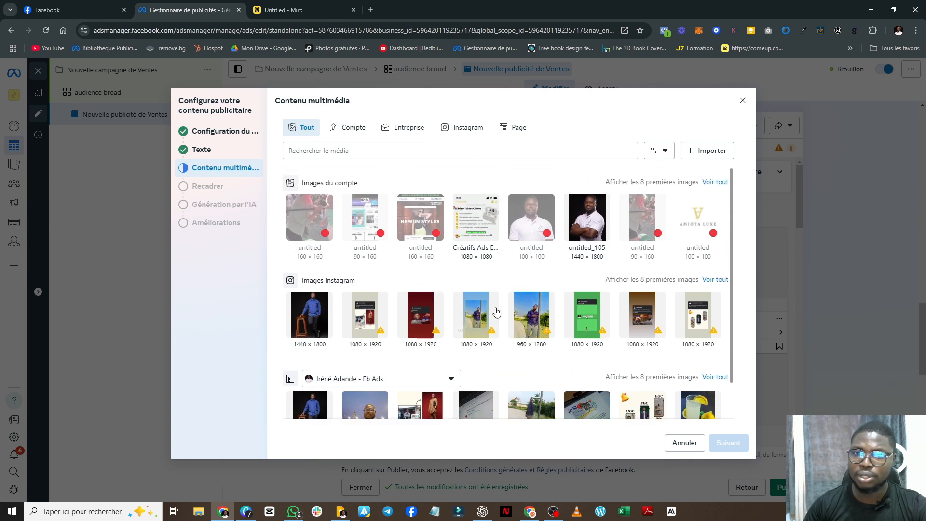
pyautogui.click(485, 204)
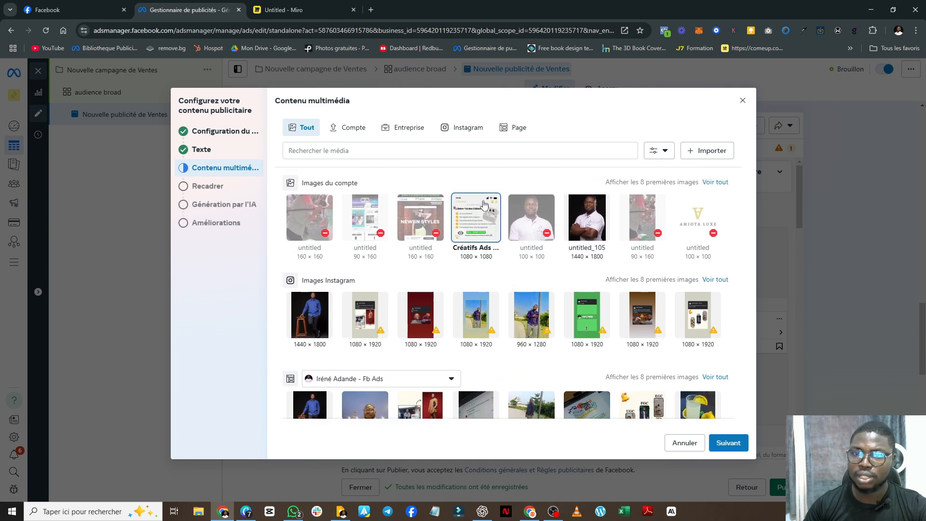
pyautogui.click(728, 444)
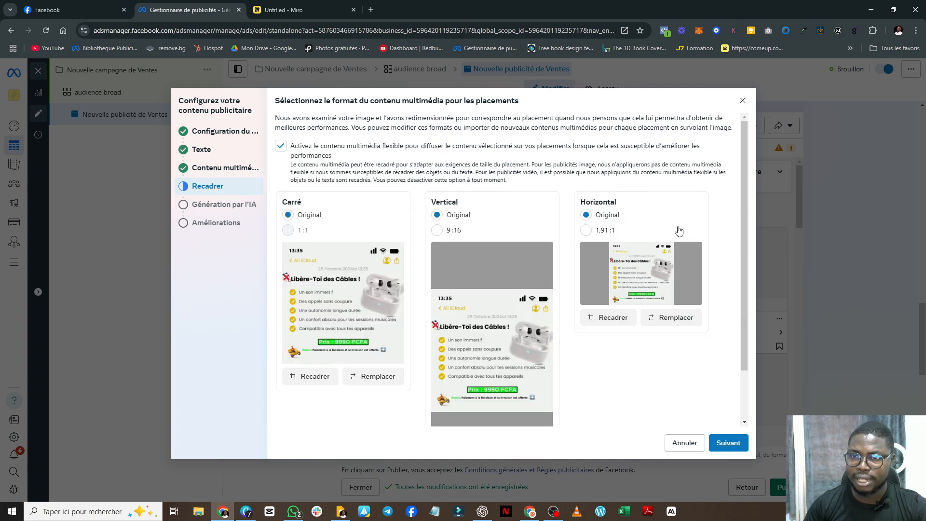
# Step: Keep the Original format for the square, vertical and horizontal placements and skip the AI-generated image variants
pyautogui.scroll(-1, 680, 230)
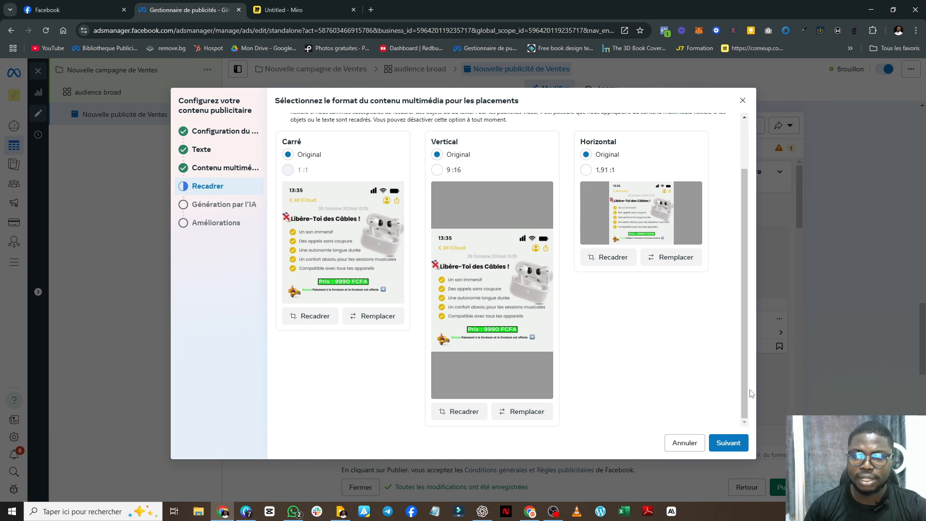
pyautogui.click(728, 440)
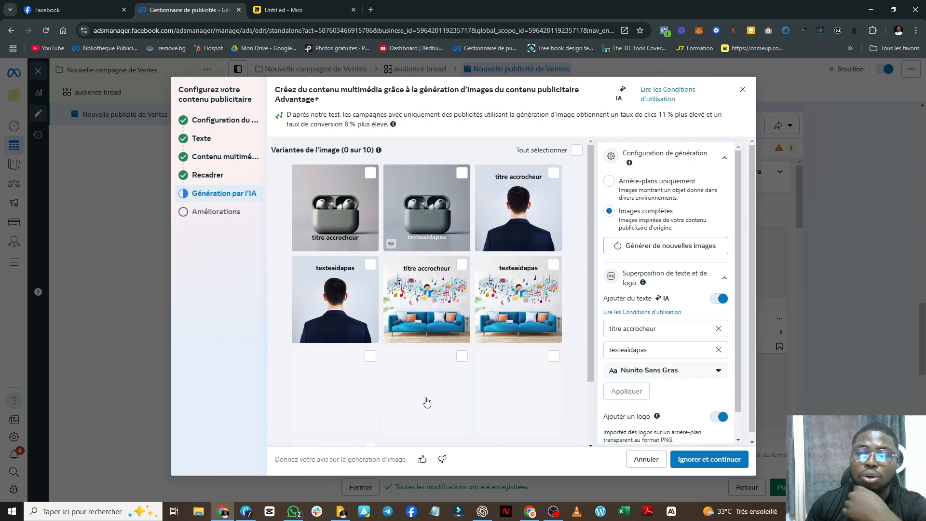
pyautogui.scroll(-2, 507, 262)
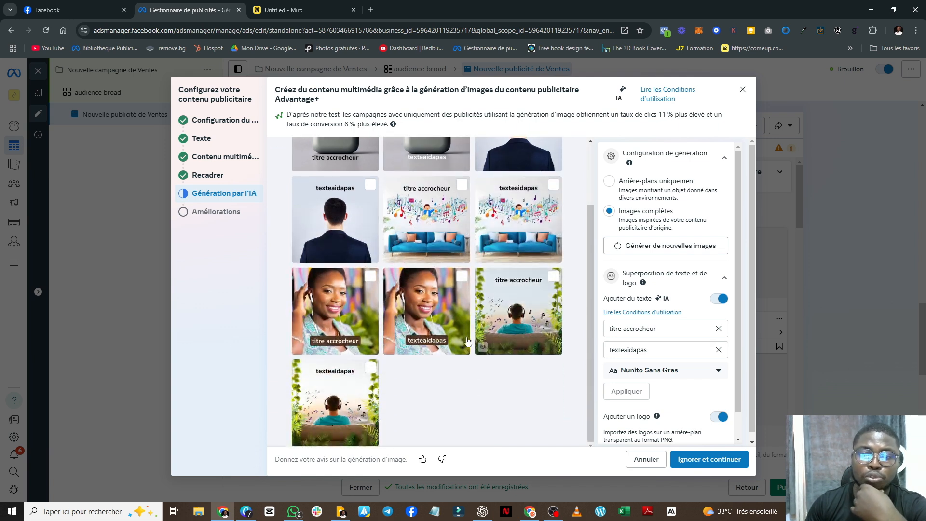
pyautogui.scroll(2, 535, 236)
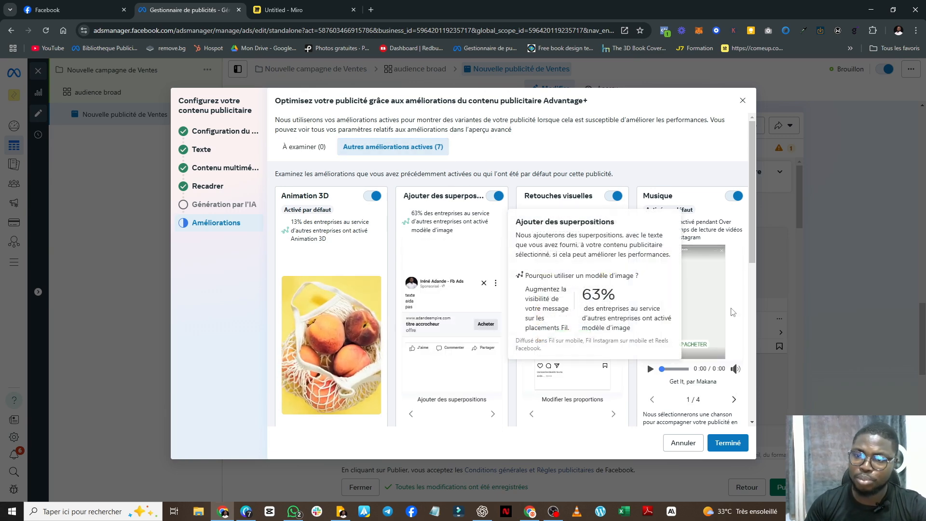
# Step: Finish the content setup with the default Advantage+ enhancements left active and publish the ad
pyautogui.scroll(-3, 335, 294)
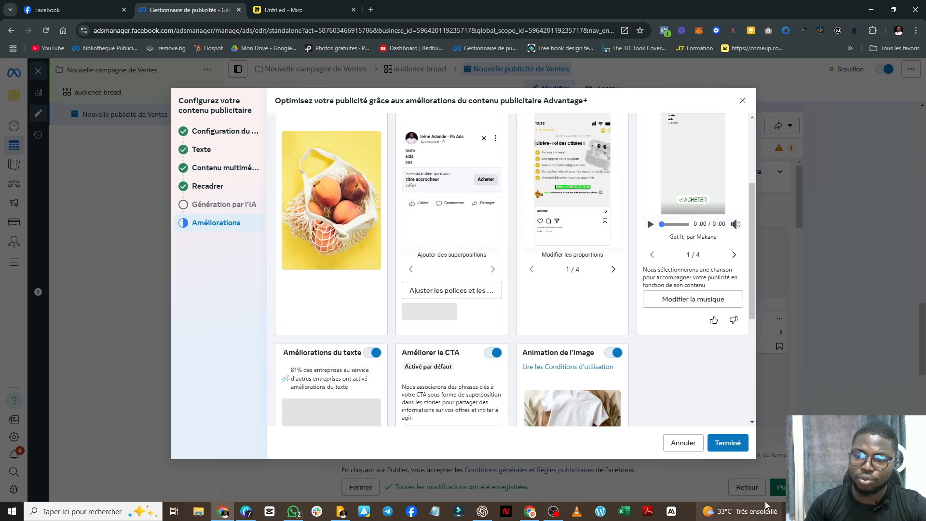
pyautogui.click(729, 444)
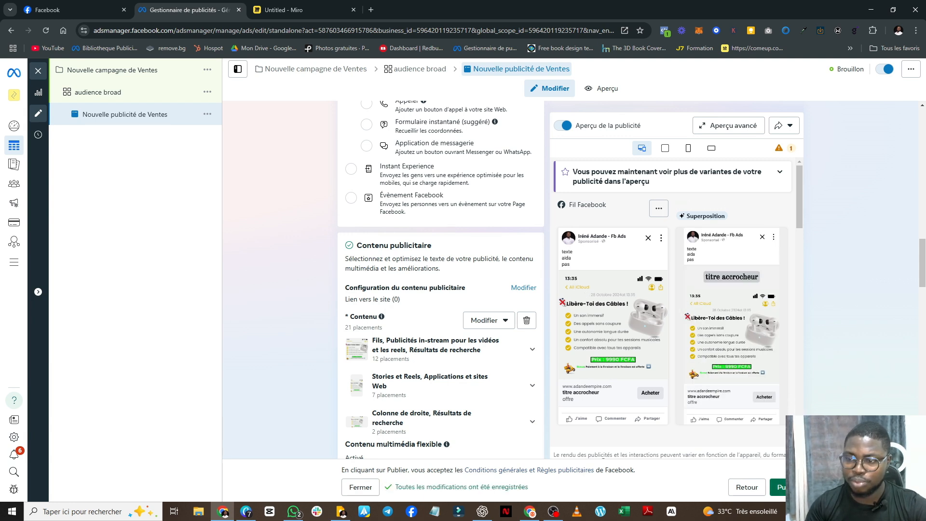
pyautogui.click(791, 487)
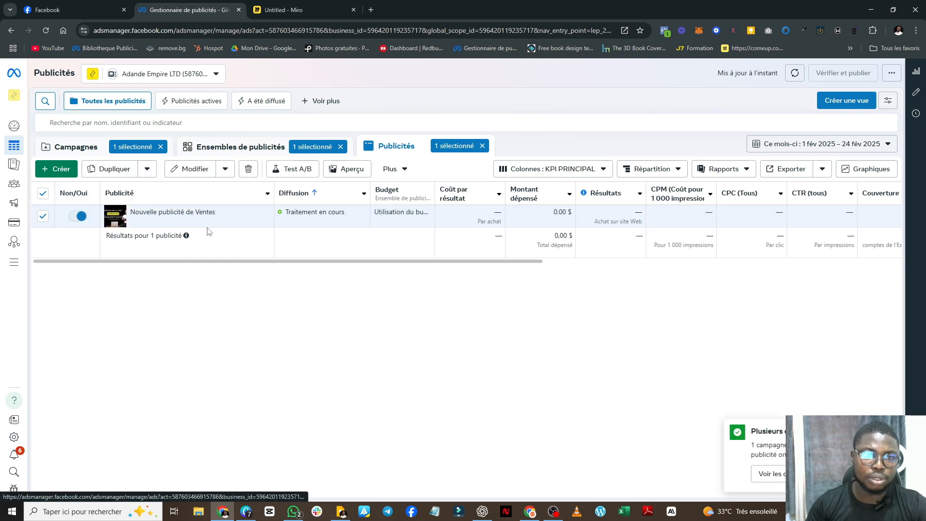
# Step: Duplicate the Nouvelle publicité de Ventes ad once within its original campaign and name the copy image 2
pyautogui.click(178, 221)
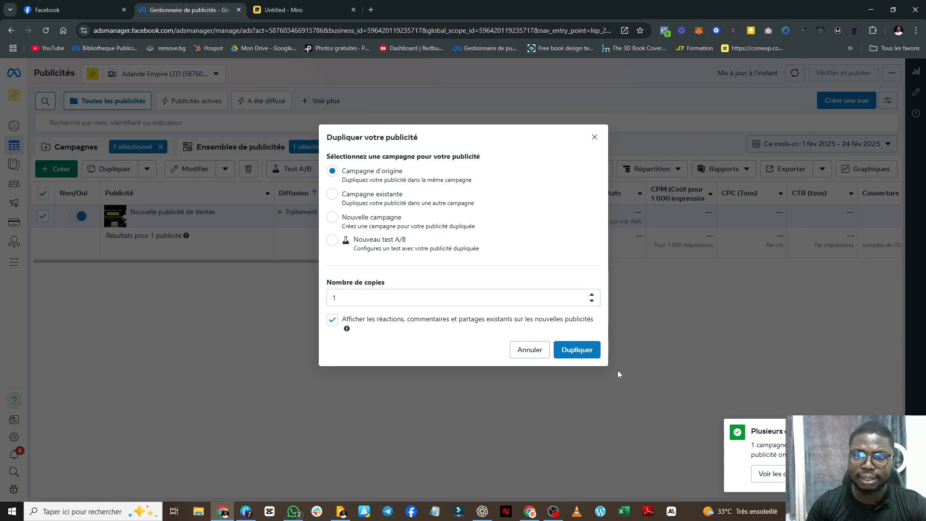
pyautogui.click(575, 349)
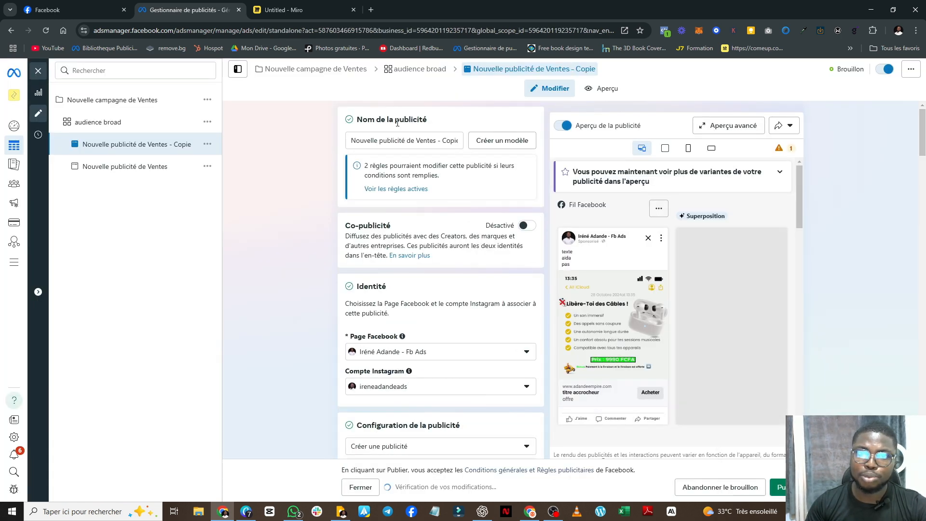
pyautogui.click(409, 142)
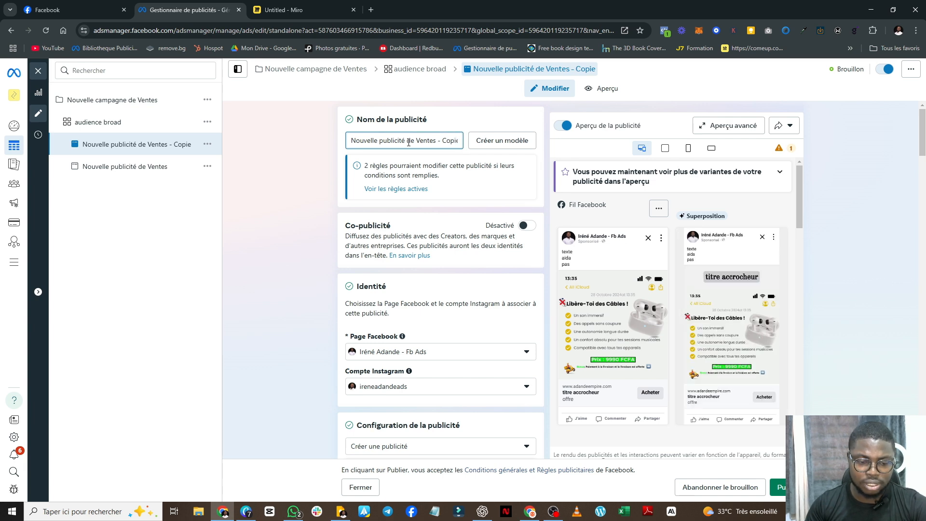
pyautogui.tripleClick(409, 142)
pyautogui.press('BackSpace')
pyautogui.write('image 2')
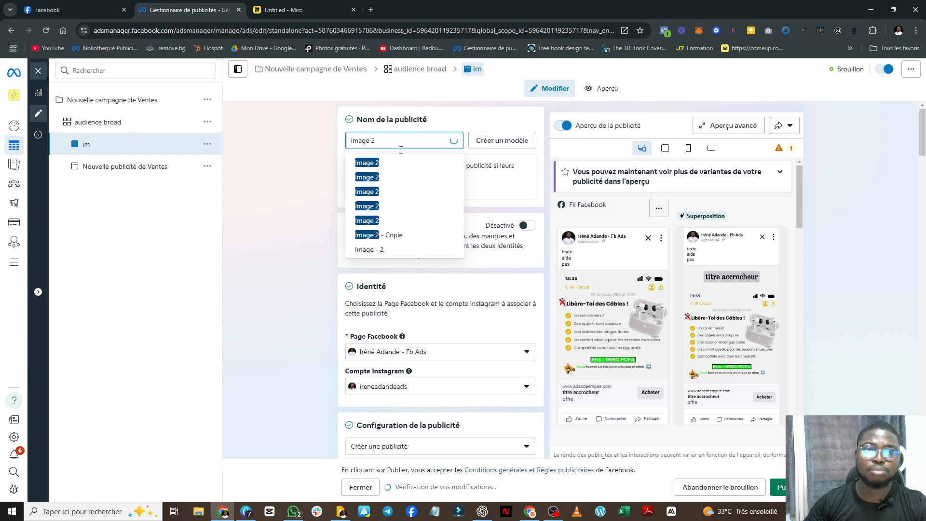
pyautogui.click(294, 151)
# Step: Delete the image 2 ad's current media and start adding a new image, keeping the existing link extensions and texts
pyautogui.scroll(-4, 454, 250)
pyautogui.scroll(-10, 454, 250)
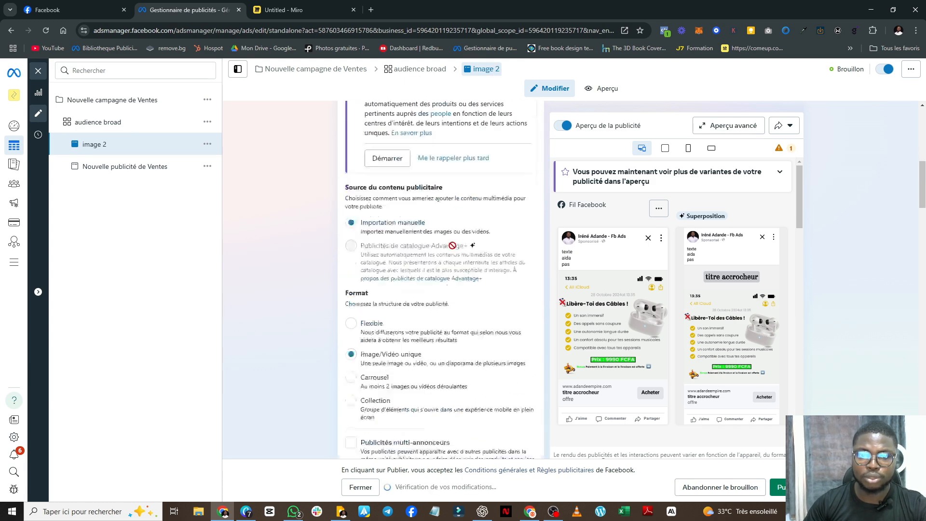
pyautogui.scroll(-8, 452, 252)
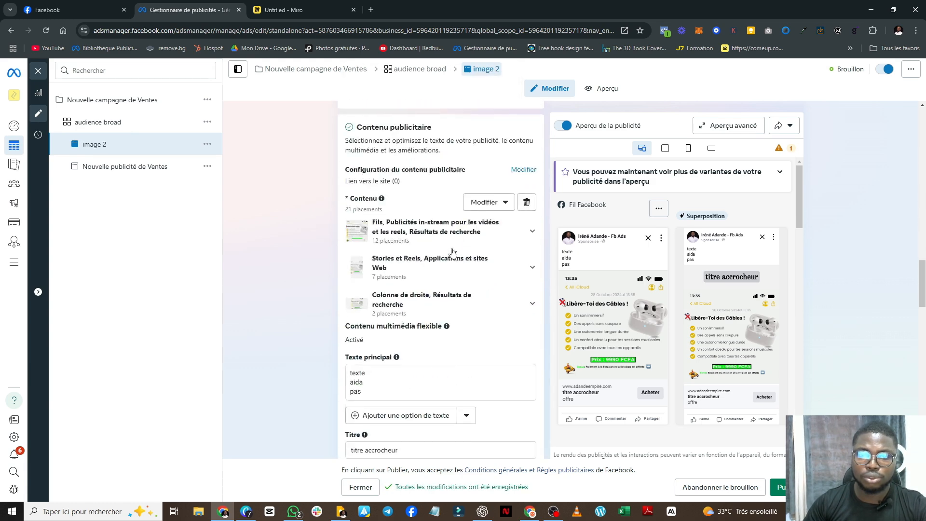
pyautogui.scroll(4, 521, 232)
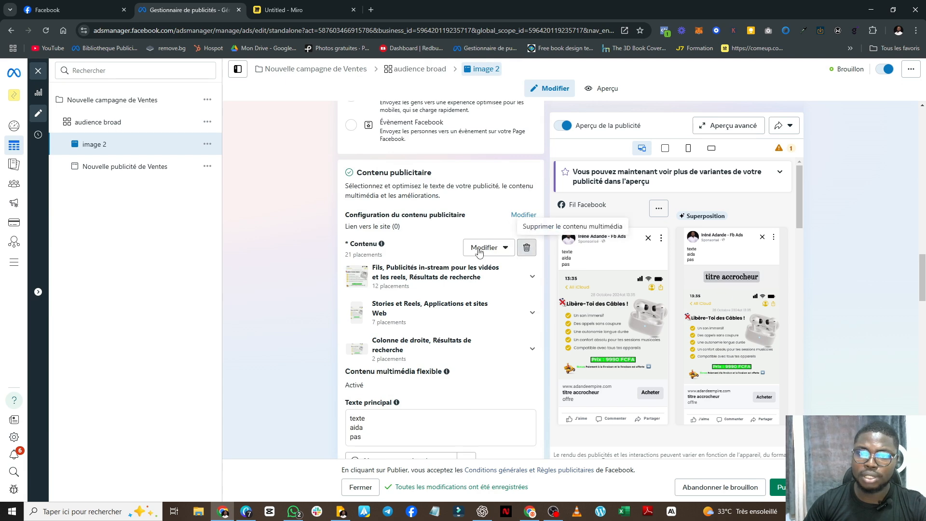
pyautogui.click(527, 249)
pyautogui.click(410, 260)
pyautogui.click(407, 285)
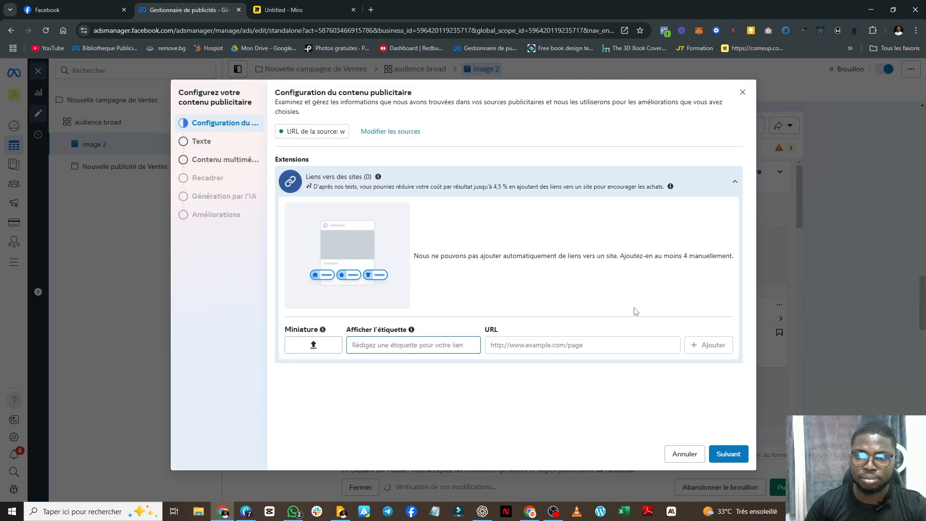
pyautogui.click(729, 455)
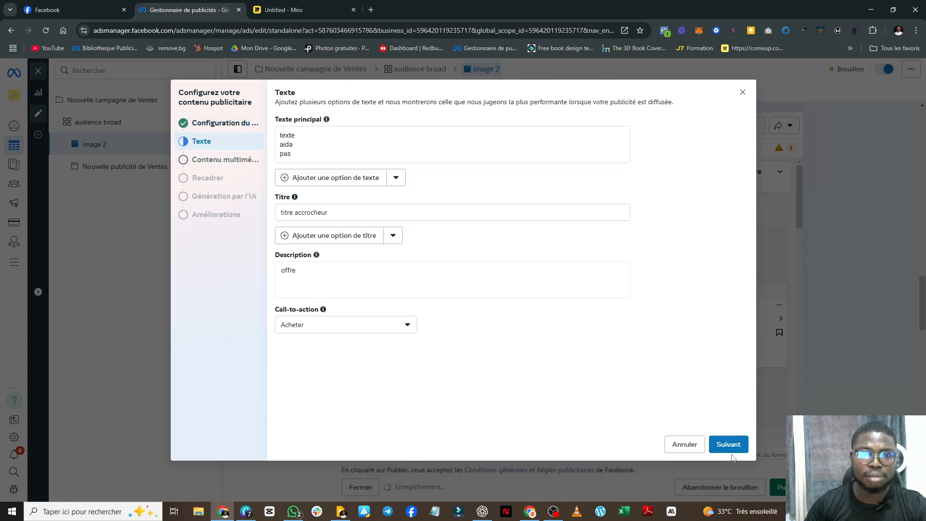
pyautogui.click(731, 453)
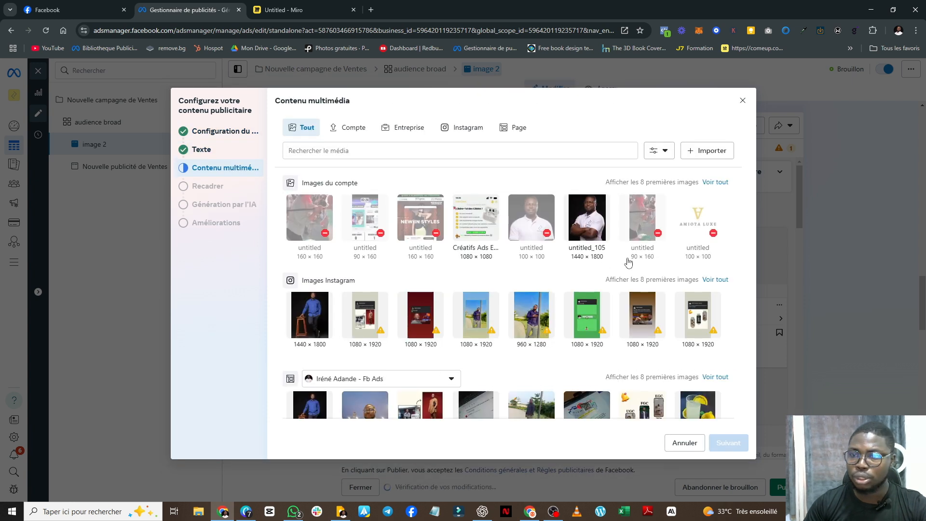
# Step: Use the untitled 1080 × 1080 picture from the account images as the image 2 ad's media
pyautogui.scroll(-1, 626, 261)
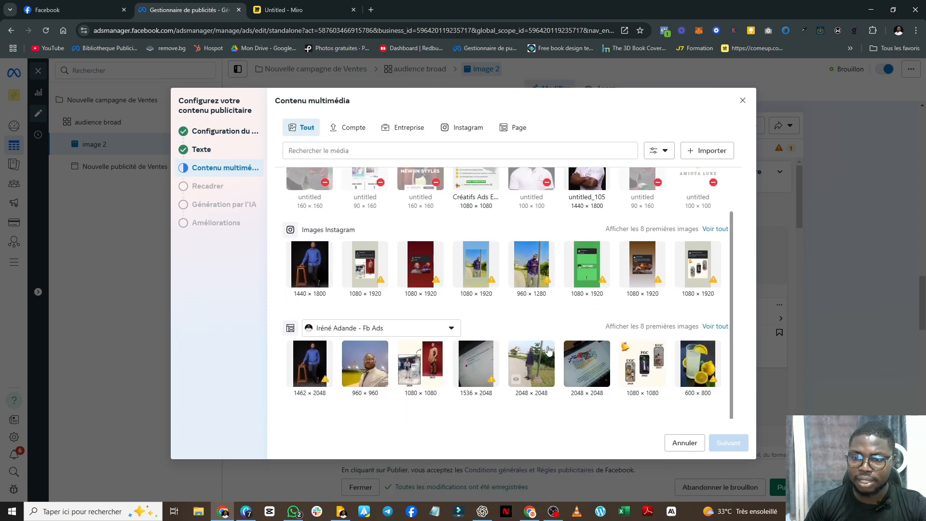
pyautogui.scroll(1, 408, 304)
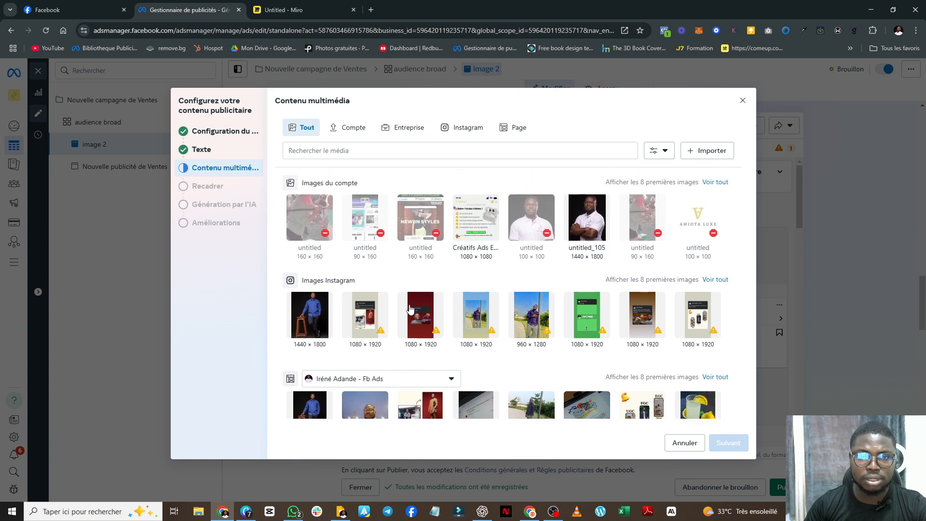
pyautogui.click(348, 127)
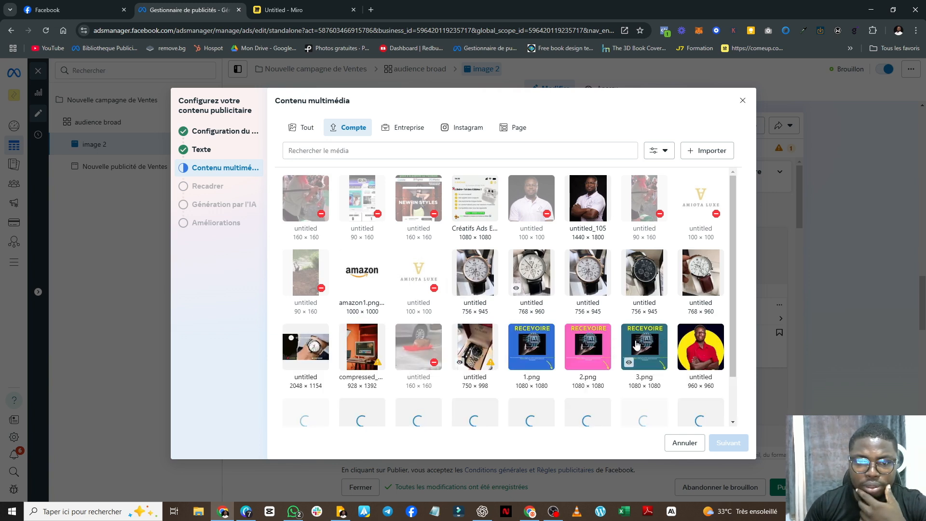
pyautogui.scroll(-1, 498, 345)
pyautogui.scroll(-1, 543, 364)
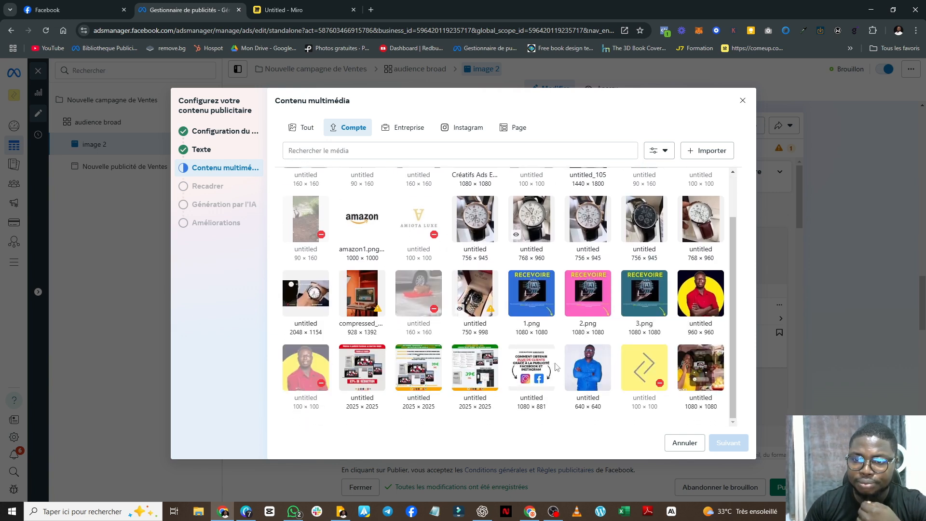
pyautogui.scroll(1, 588, 379)
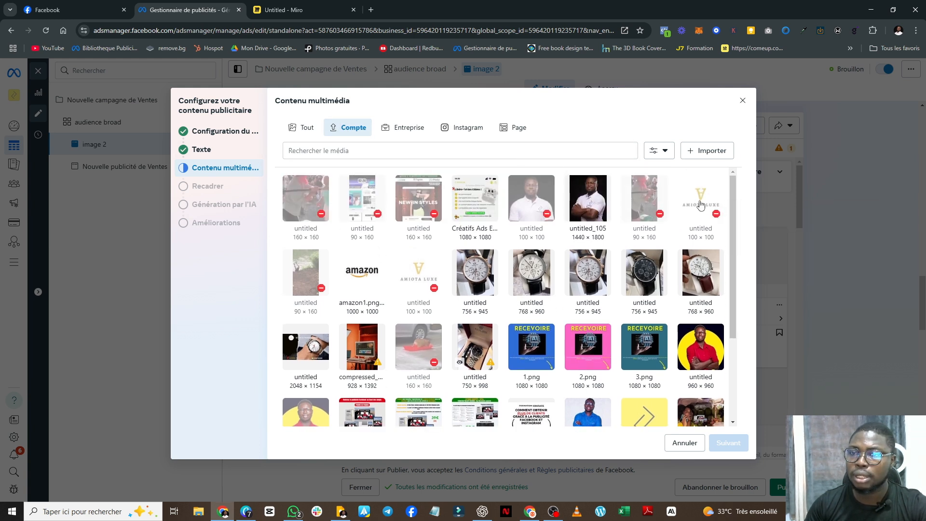
pyautogui.scroll(-2, 705, 396)
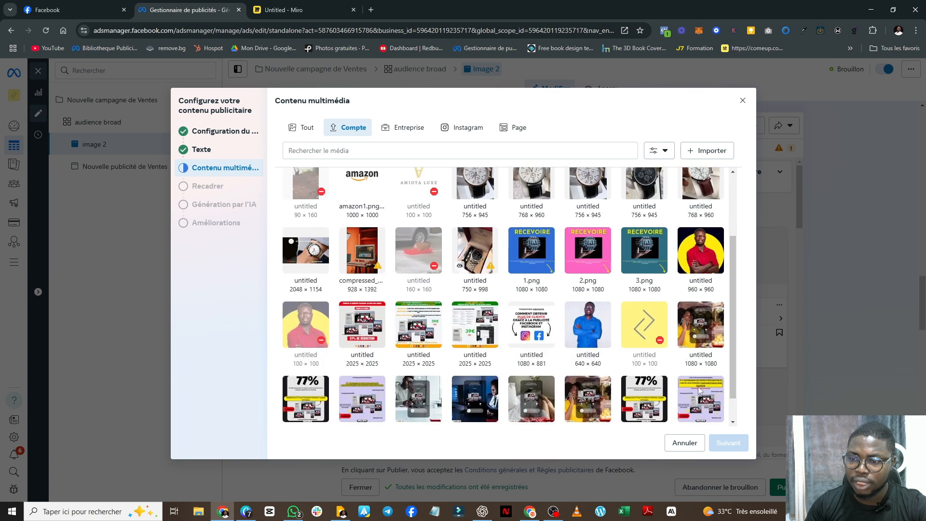
pyautogui.click(695, 318)
pyautogui.click(728, 444)
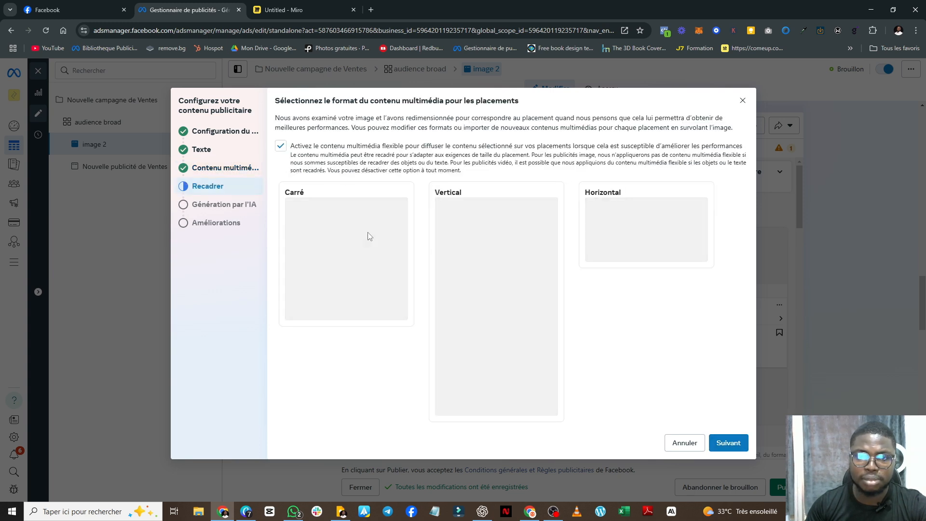
# Step: Keep the default placement formats and Advantage+ enhancements for image 2, skip the AI image generation, and publish the ad
pyautogui.click(727, 442)
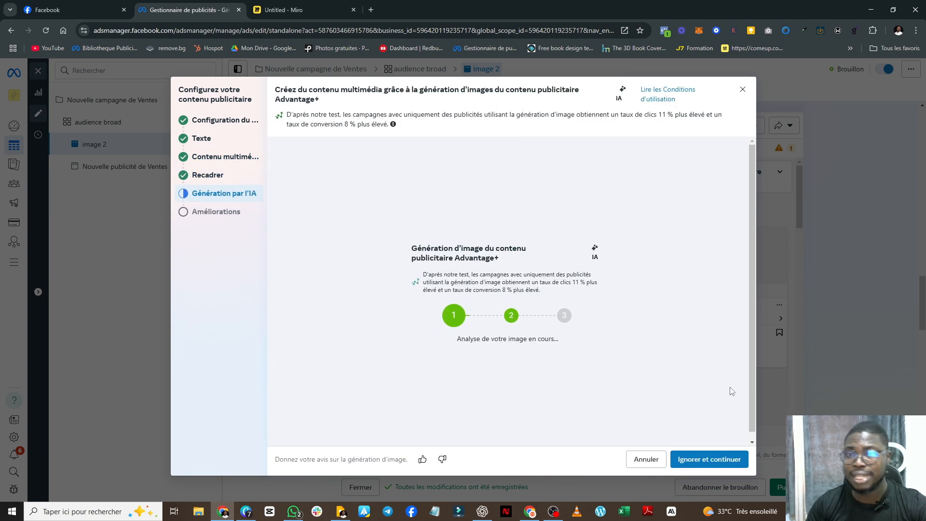
pyautogui.click(714, 461)
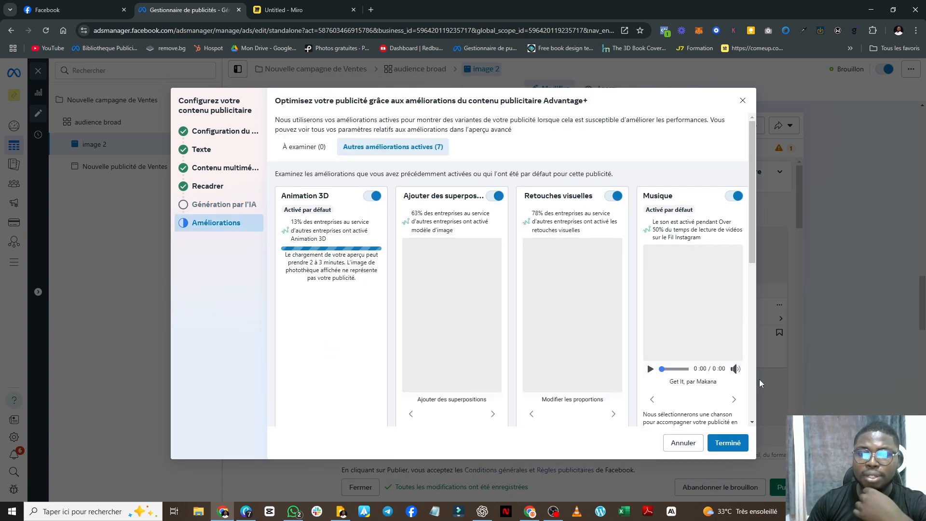
pyautogui.click(732, 446)
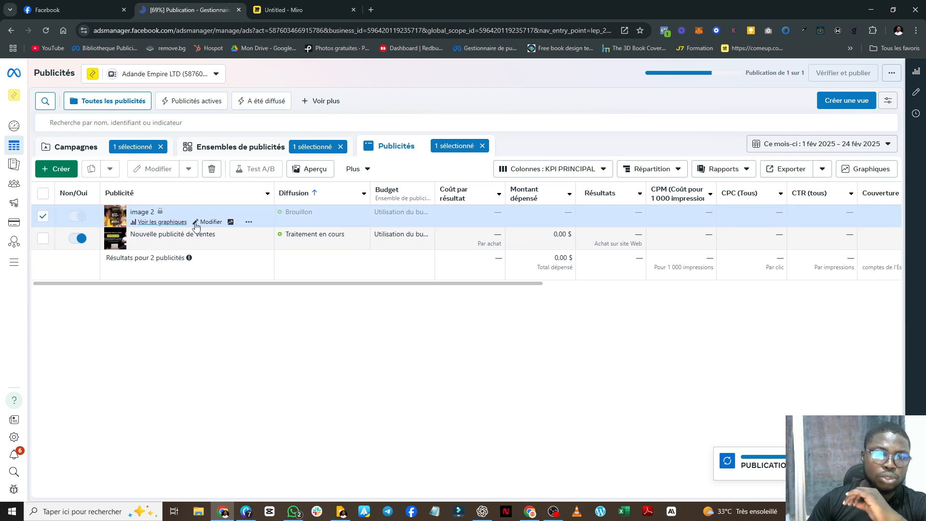
# Step: Rename the original Nouvelle publicité de Ventes ad as image 1 and publish the change
pyautogui.click(217, 239)
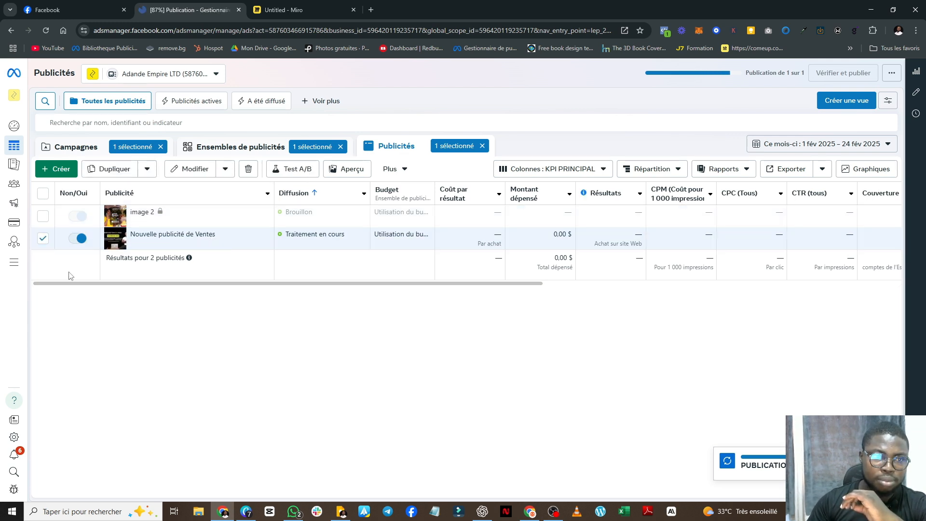
pyautogui.click(43, 239)
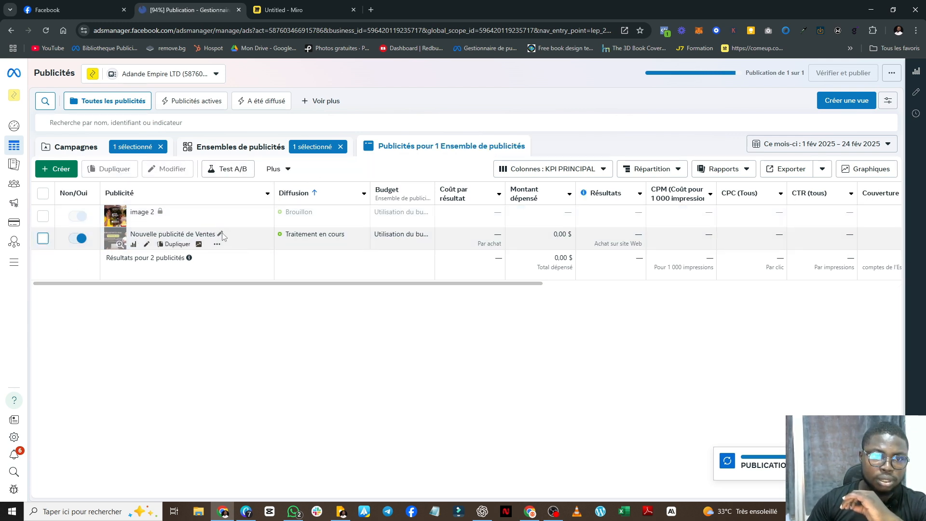
pyautogui.click(210, 239)
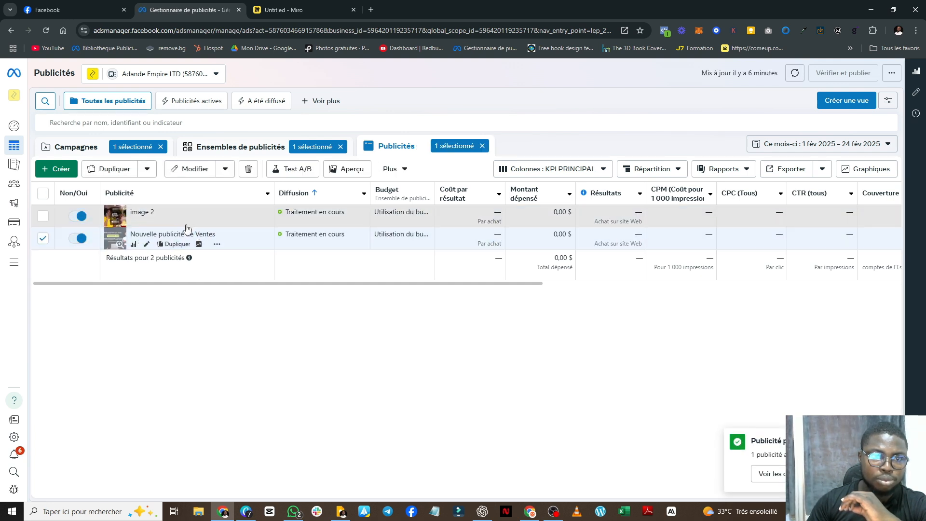
pyautogui.click(146, 245)
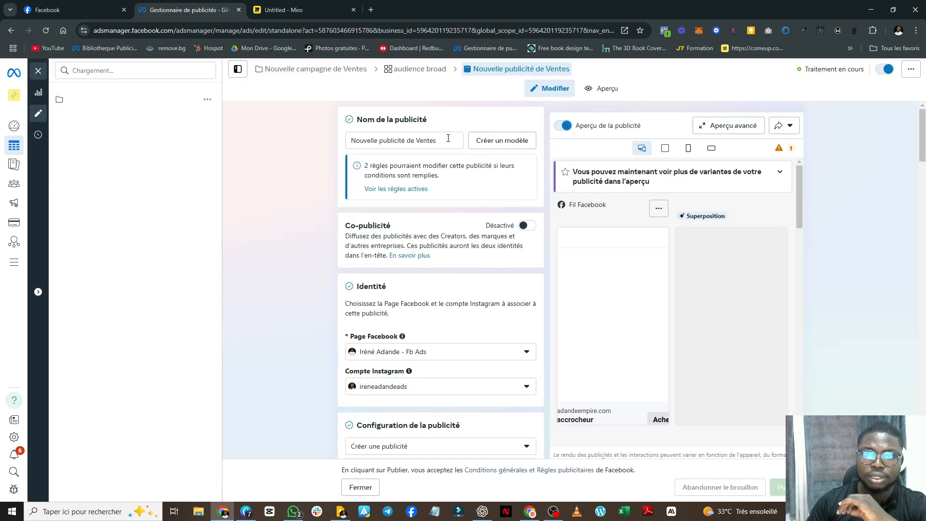
pyautogui.write('im')
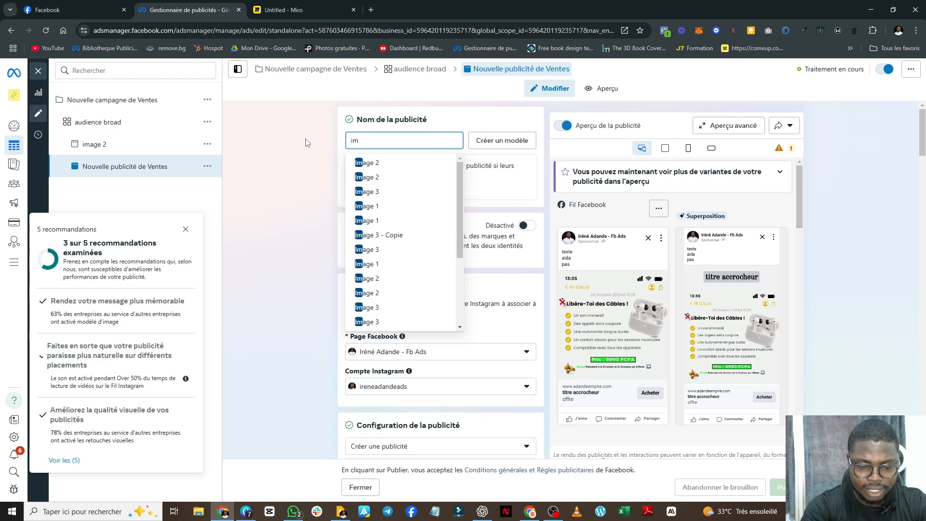
pyautogui.write('age 1')
pyautogui.click(801, 290)
pyautogui.click(789, 487)
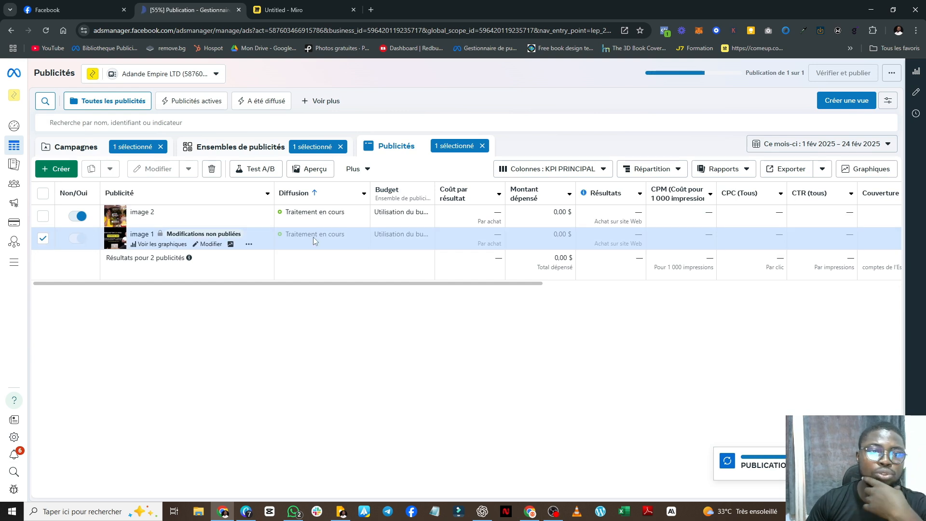
# Step: Clear the ad selection and duplicate the audience broad ad set within the same campaign
pyautogui.click(263, 147)
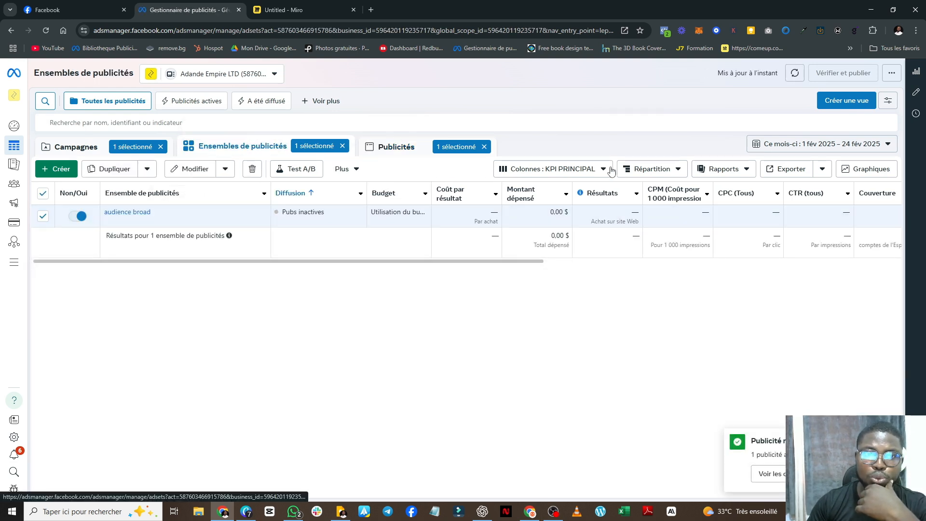
pyautogui.click(484, 146)
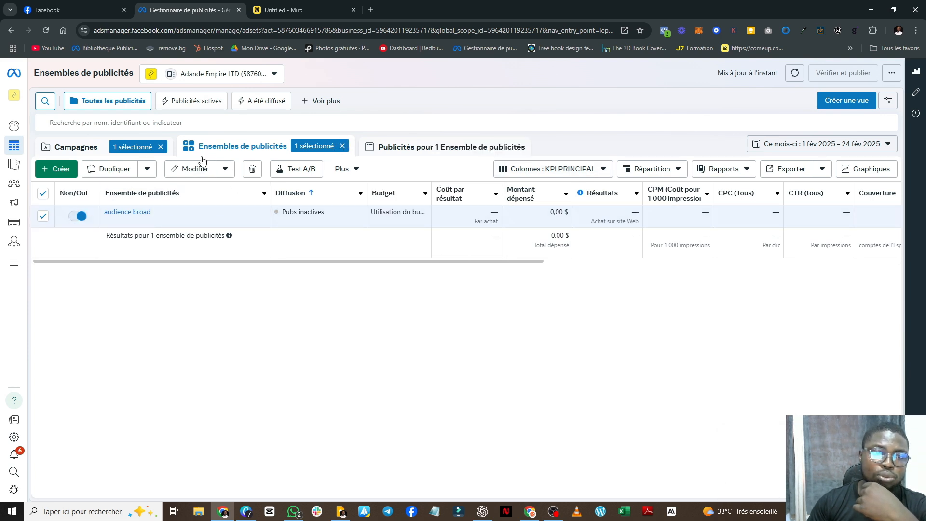
pyautogui.click(44, 220)
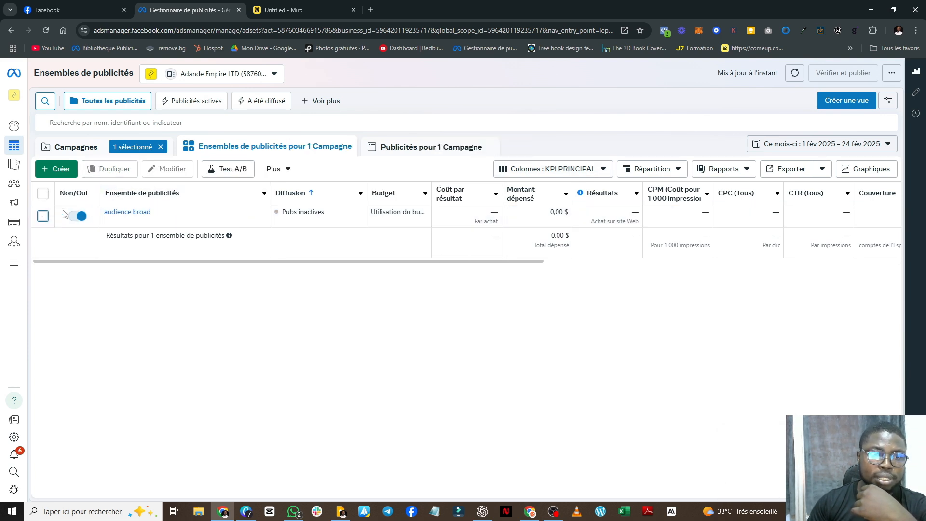
pyautogui.click(200, 222)
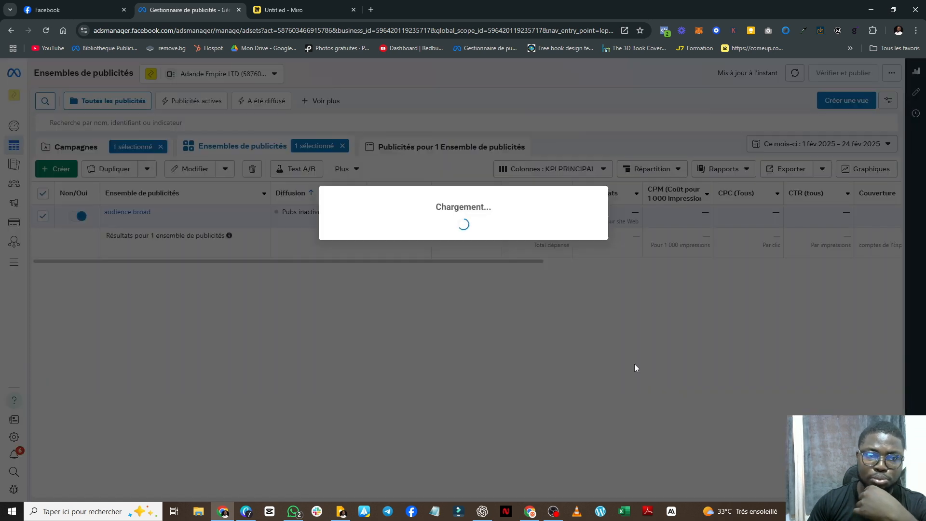
pyautogui.click(585, 351)
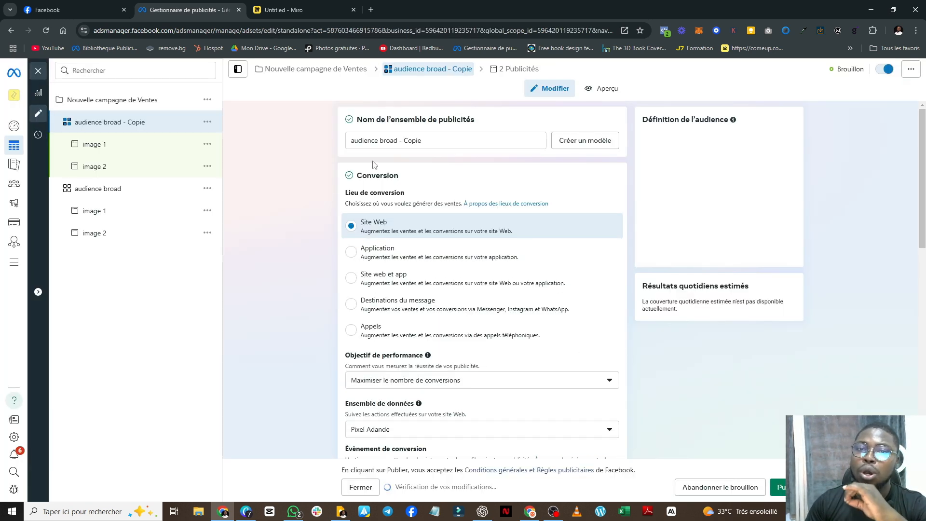
# Step: Rename the duplicated ad set as audience broad -(airpod, iphone aidroide)
pyautogui.moveTo(420, 140); pyautogui.dragTo(404, 139)
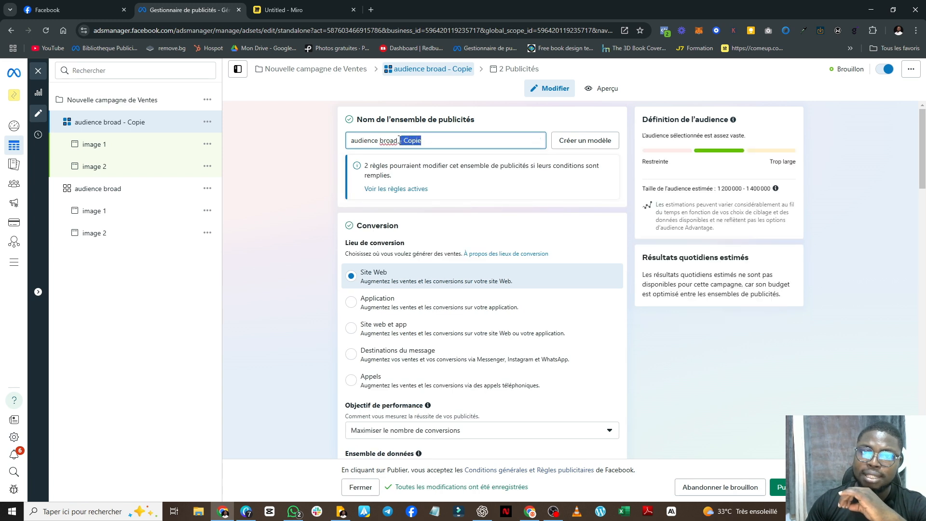
pyautogui.click(399, 139)
pyautogui.moveTo(404, 141); pyautogui.dragTo(437, 142)
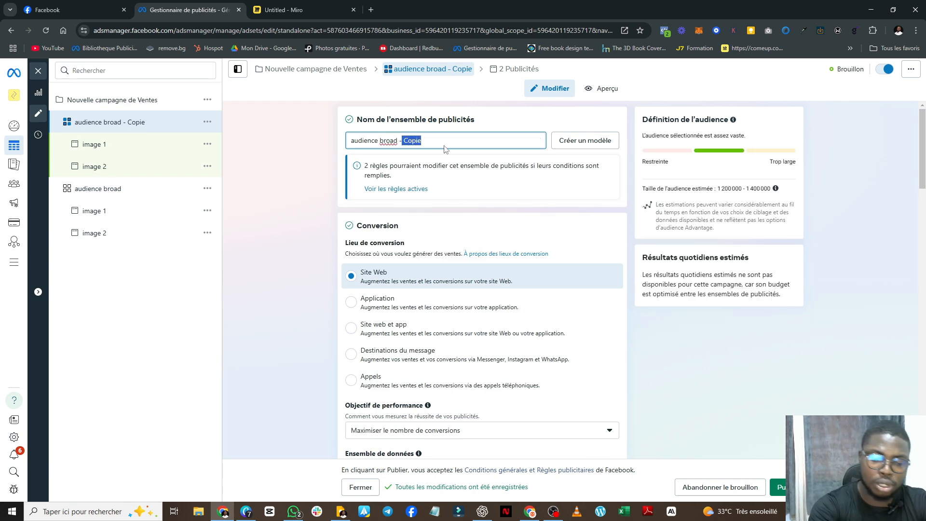
pyautogui.write('(')
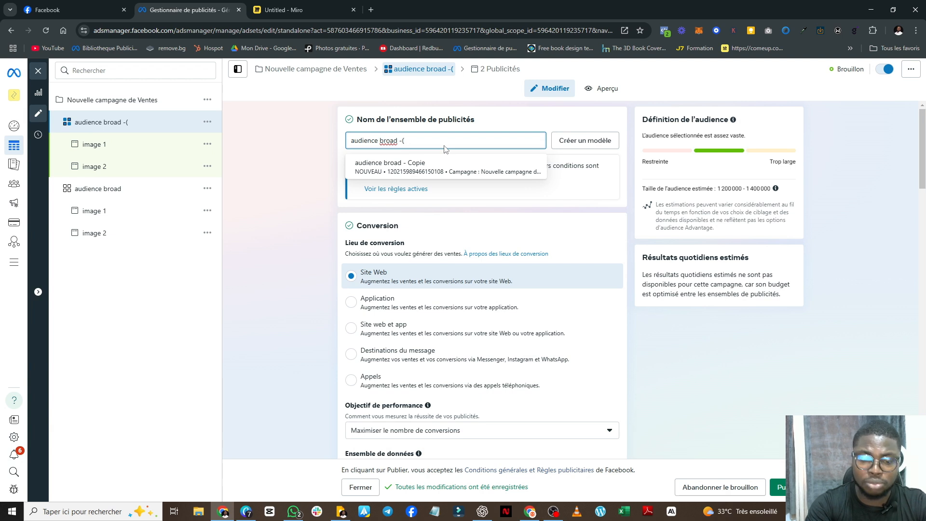
pyautogui.write('aid')
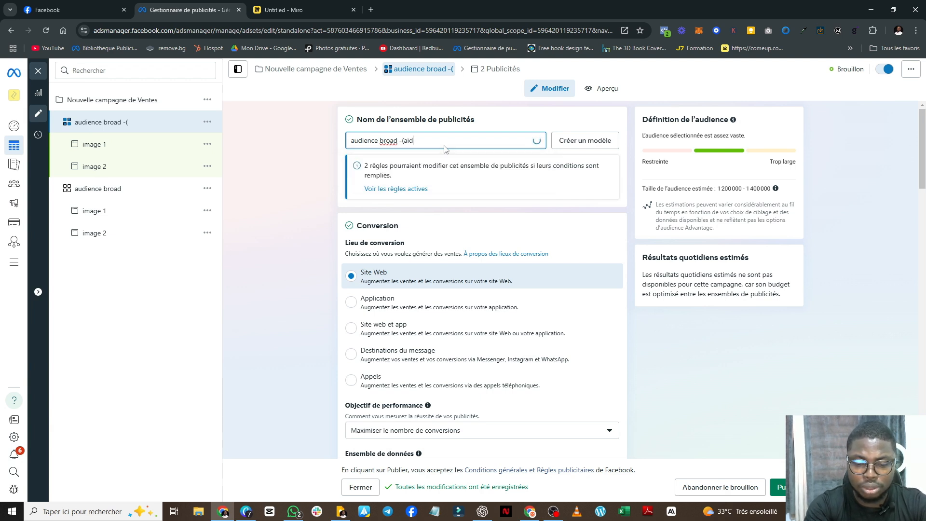
pyautogui.press('BackSpace')
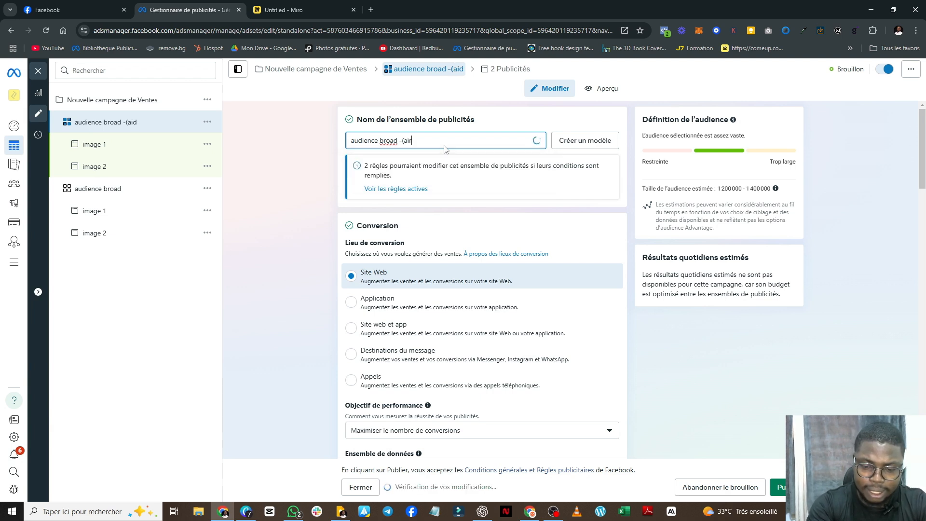
pyautogui.write('rpod, iph')
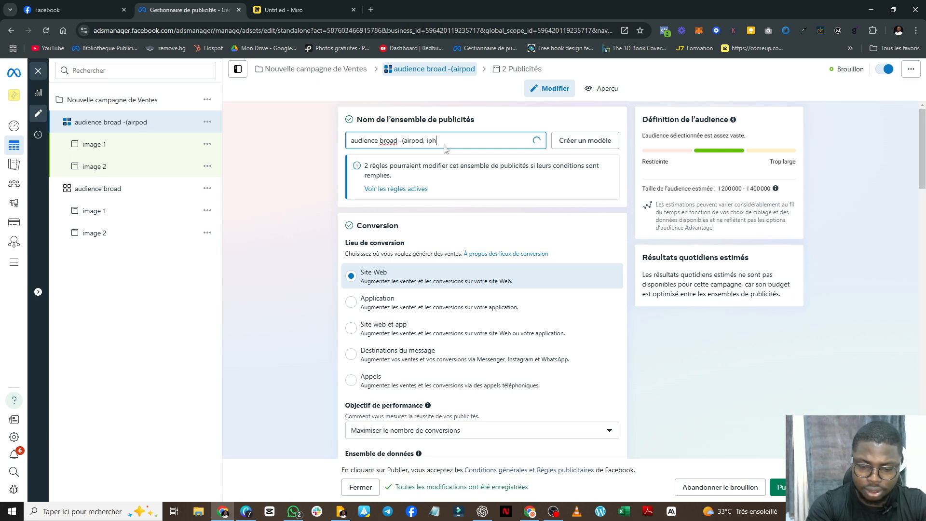
pyautogui.write('one aidoide')
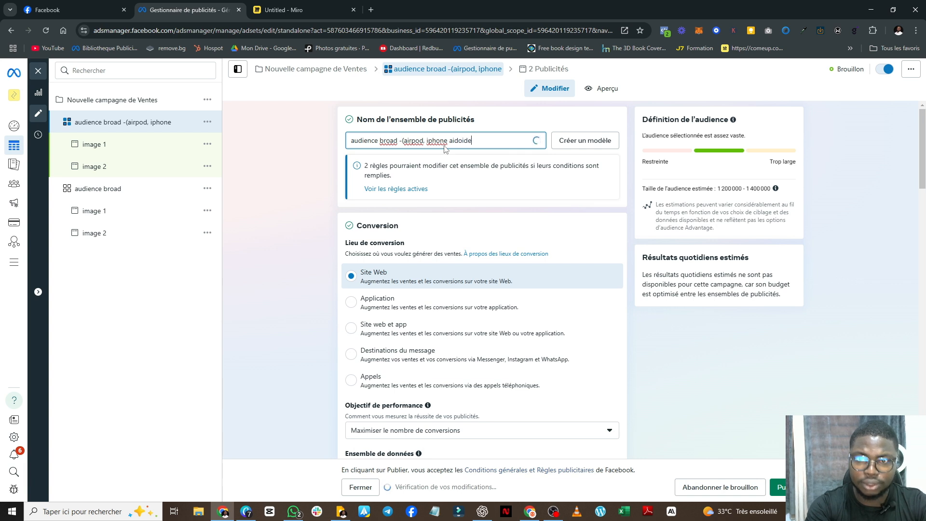
pyautogui.press('BackSpace')
pyautogui.press('BackSpace')
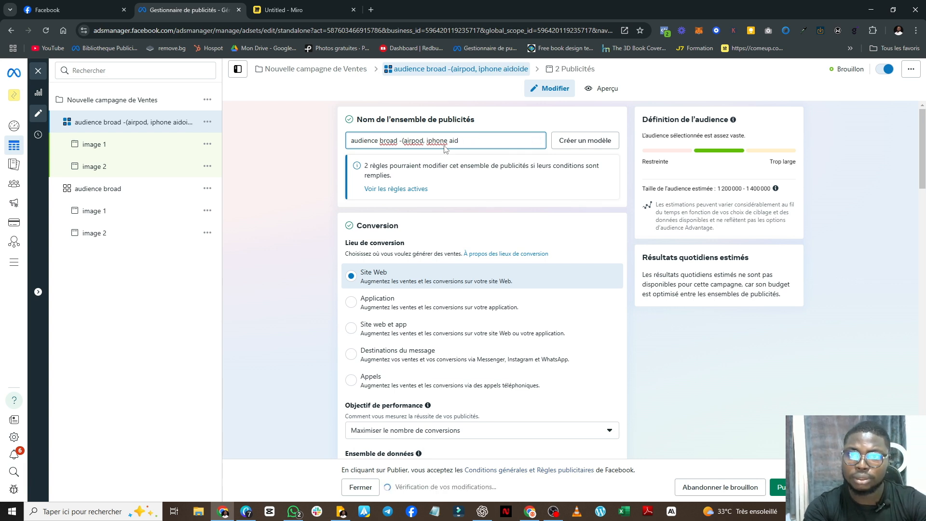
pyautogui.write('roi')
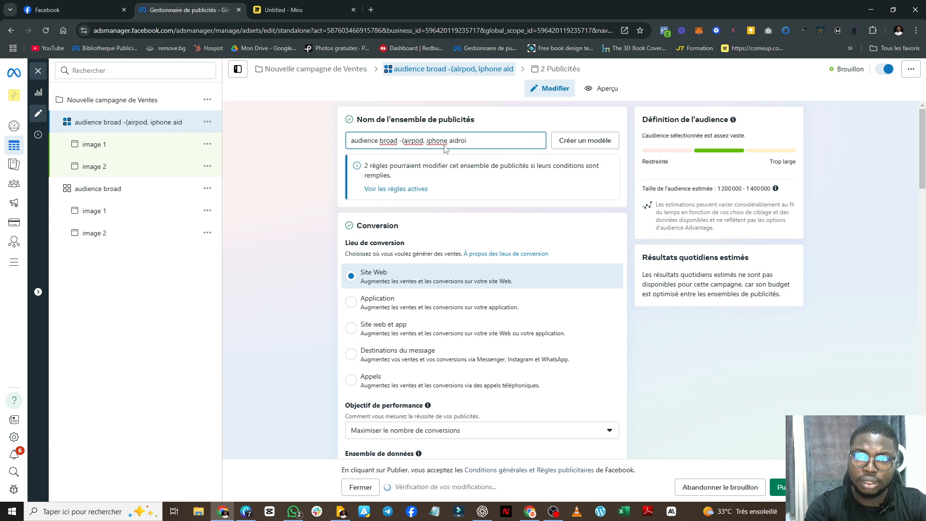
pyautogui.write('de')
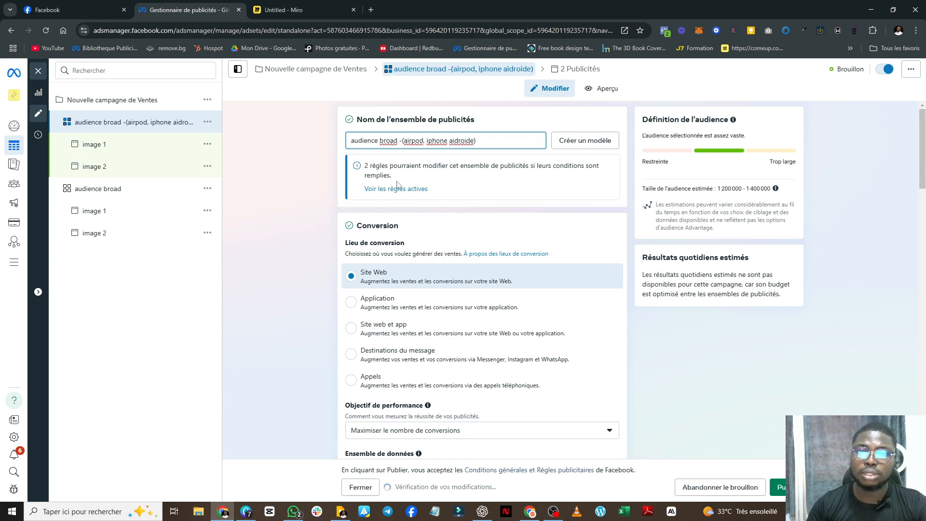
# Step: Add an audience suggestion to the Advantage+ audience and open its age range for editing, keeping 18 to 65+
pyautogui.scroll(-14, 464, 293)
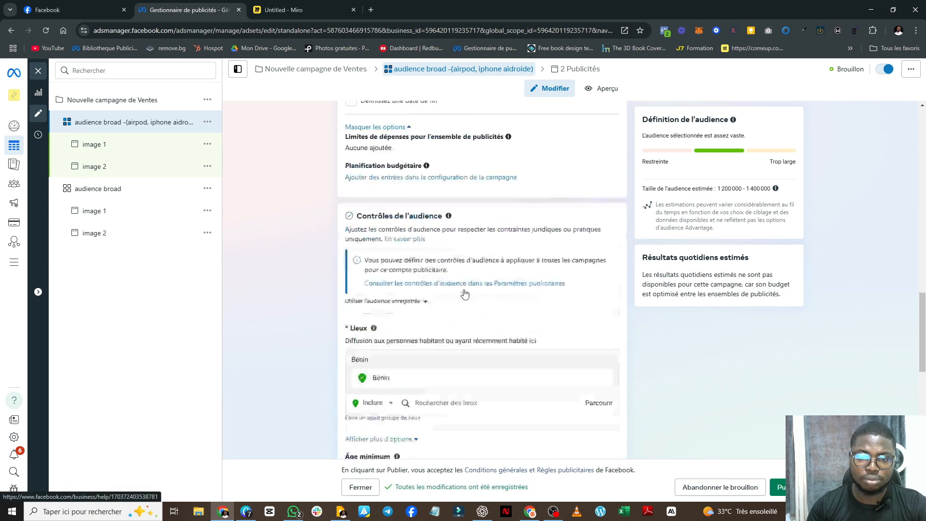
pyautogui.scroll(-6, 464, 293)
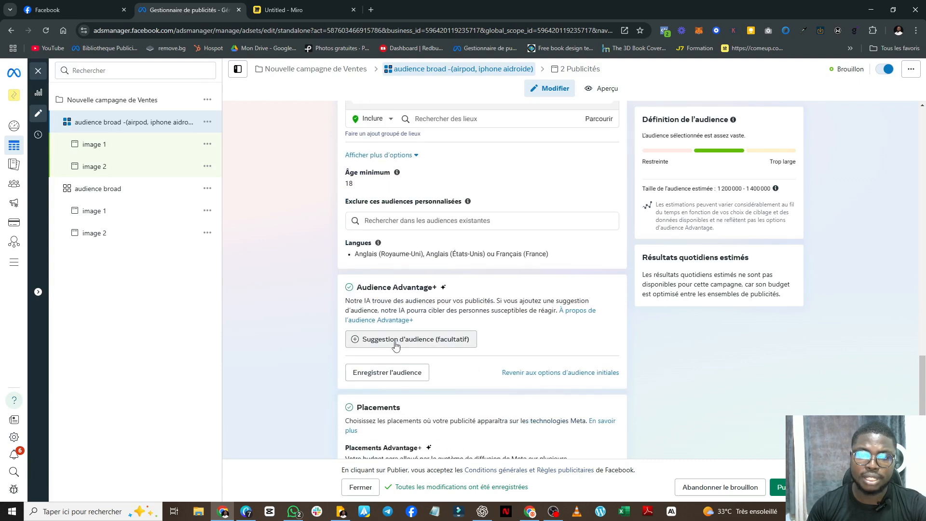
pyautogui.click(395, 340)
pyautogui.scroll(-3, 406, 245)
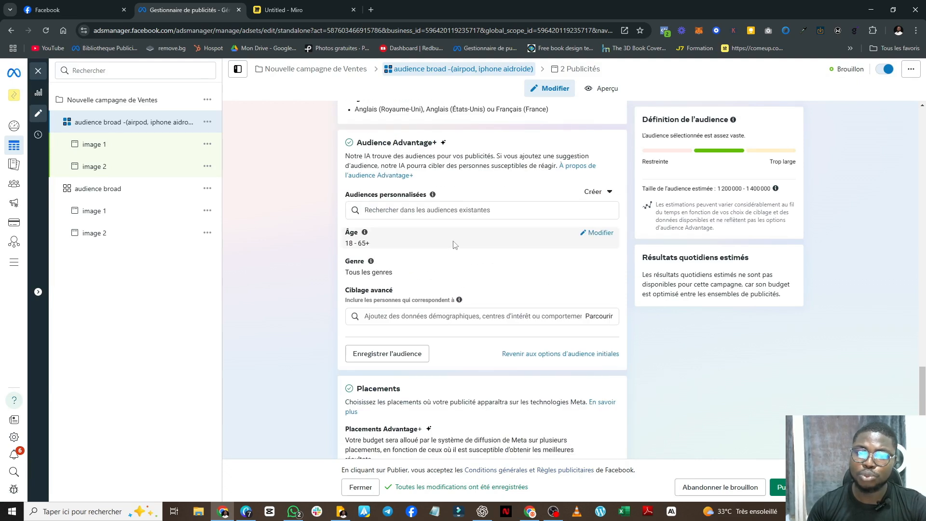
pyautogui.click(601, 233)
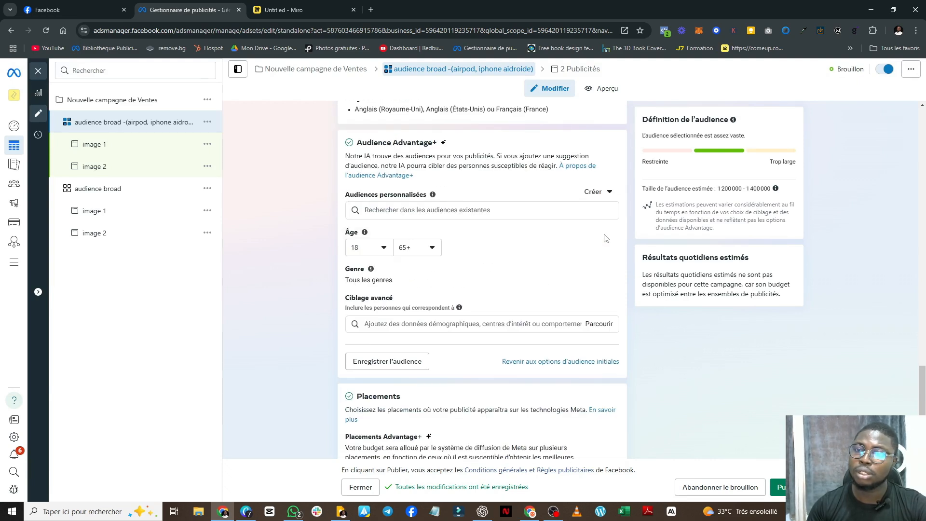
pyautogui.click(374, 248)
pyautogui.click(475, 240)
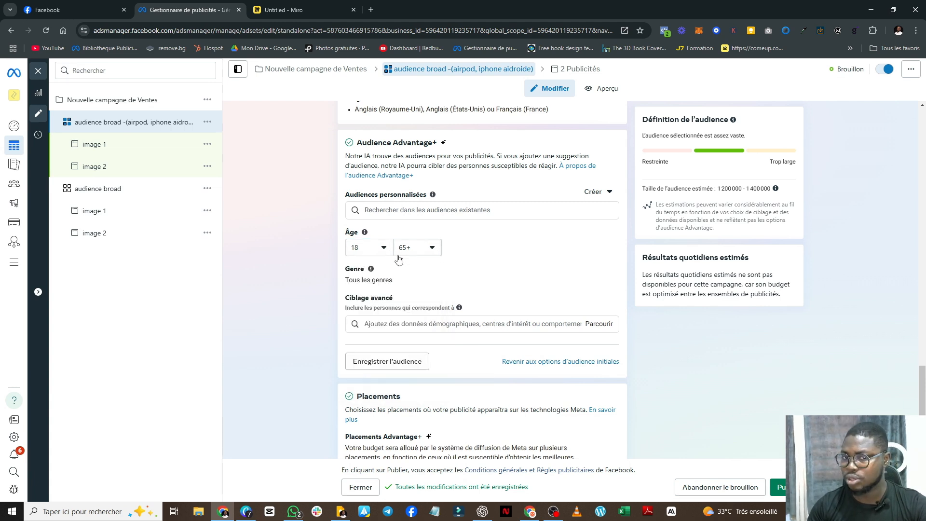
# Step: Search the advanced targeting for airpods and ecouteur, and clear the search
pyautogui.click(380, 324)
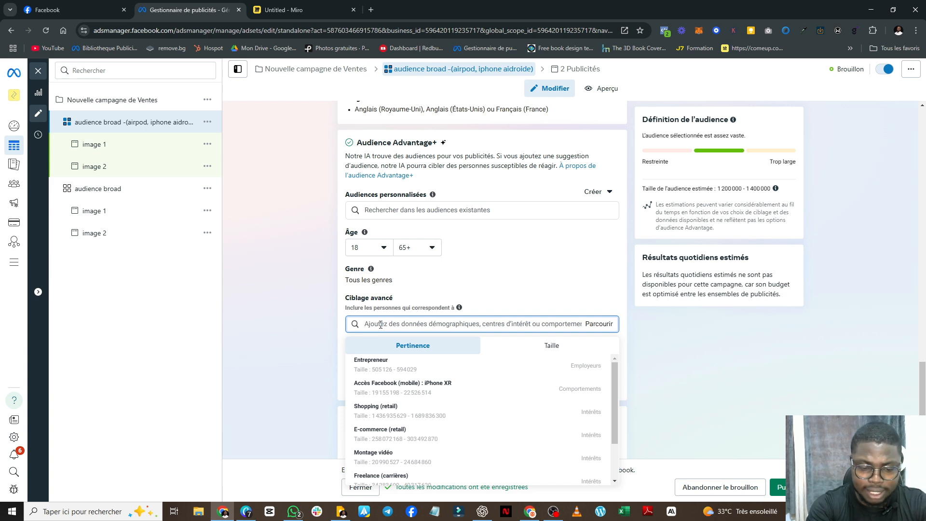
pyautogui.write('airpod')
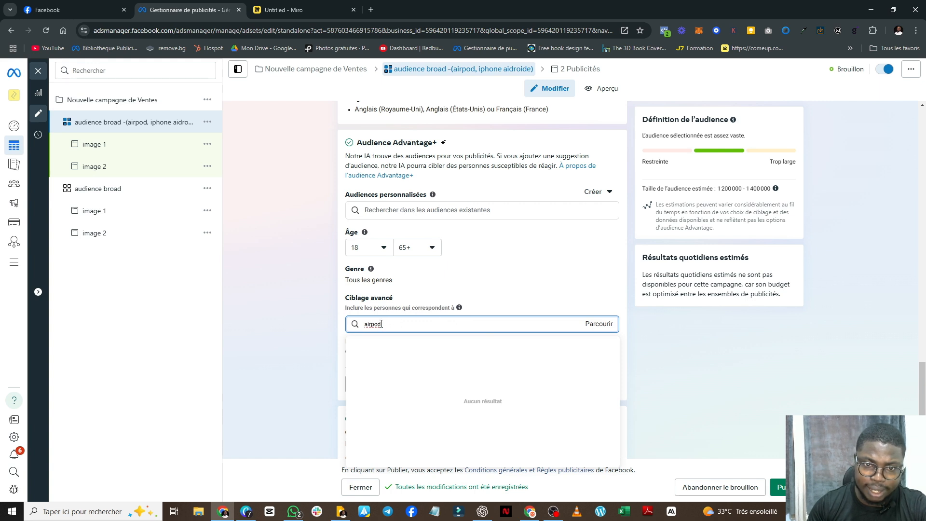
pyautogui.write('s')
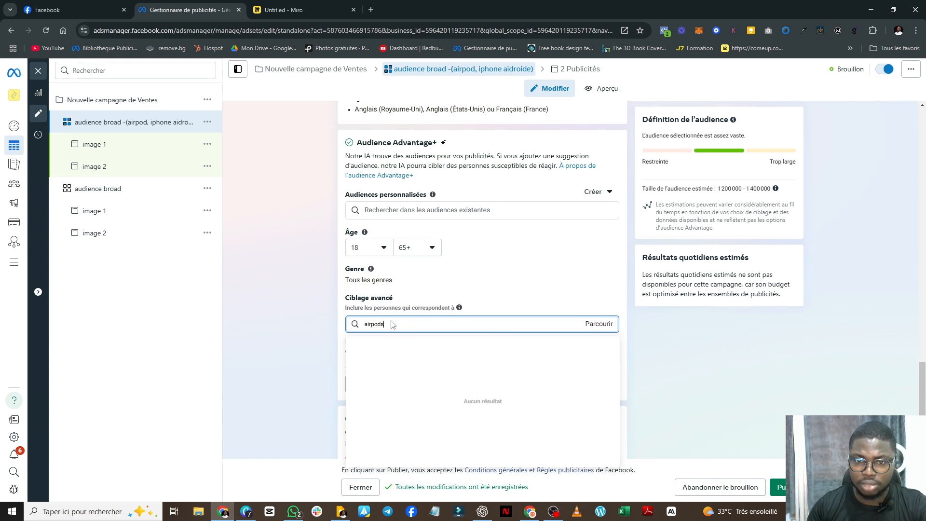
pyautogui.moveTo(394, 326); pyautogui.dragTo(362, 330)
pyautogui.write('ecouteur')
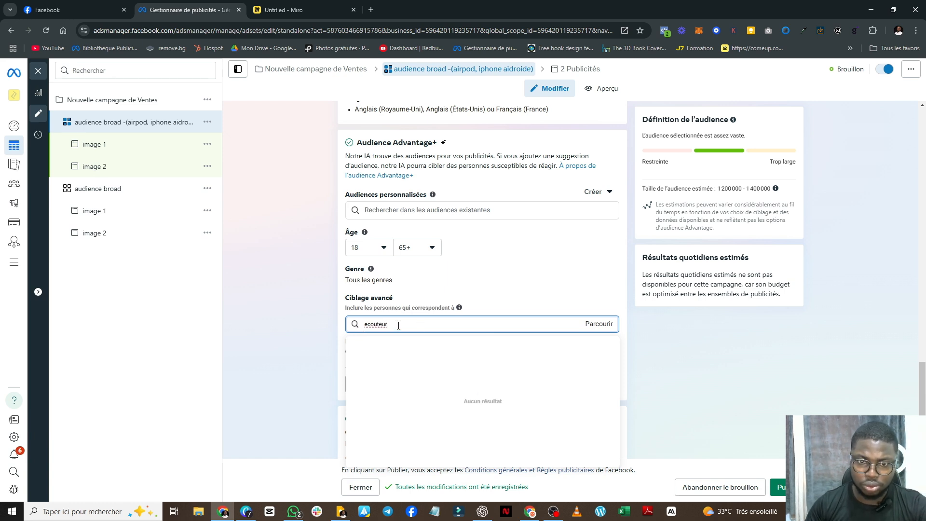
pyautogui.press('BackSpace')
pyautogui.press('BackSpace')
pyautogui.press('BackSpace')
pyautogui.press('BackSpace')
pyautogui.press('BackSpace')
pyautogui.press('BackSpace')
pyautogui.press('BackSpace')
pyautogui.press('BackSpace')
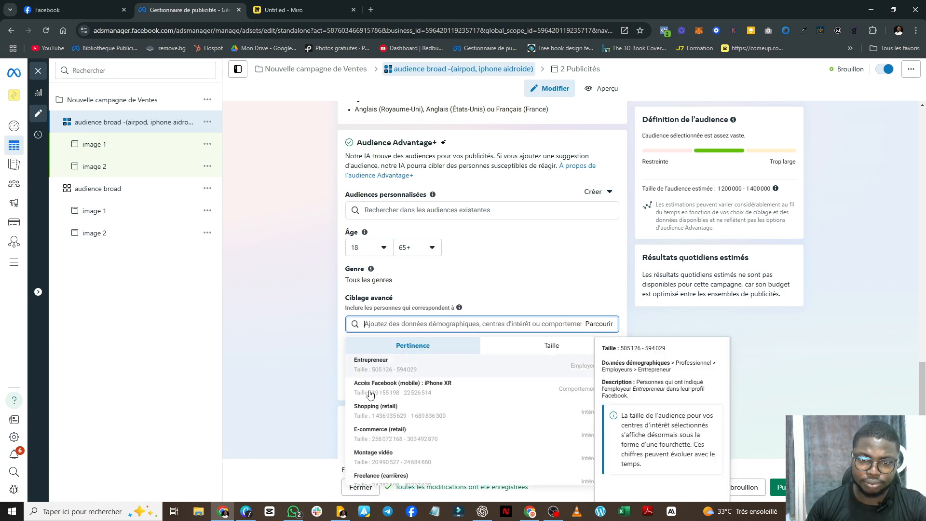
# Step: Add the Acheteurs actifs behaviour and the Montage vidéo interest to the advanced targeting
pyautogui.scroll(-1, 482, 404)
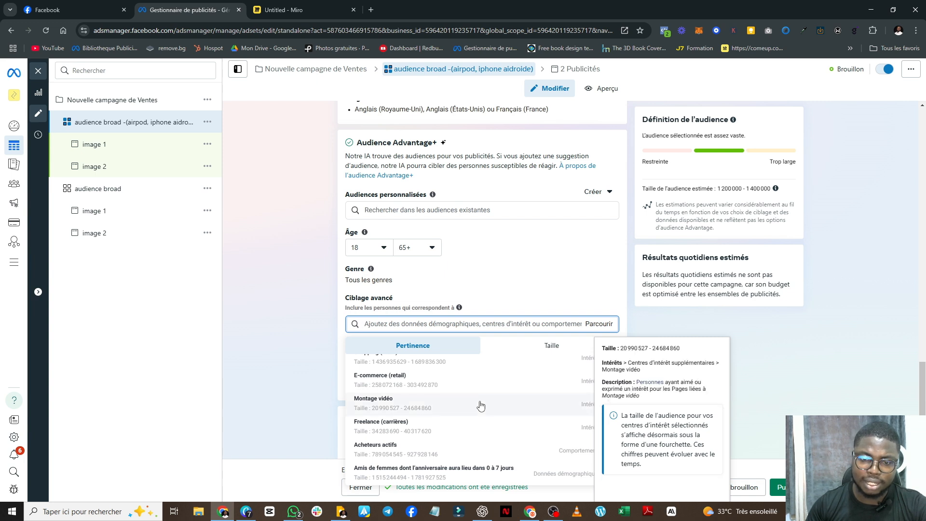
pyautogui.click(485, 450)
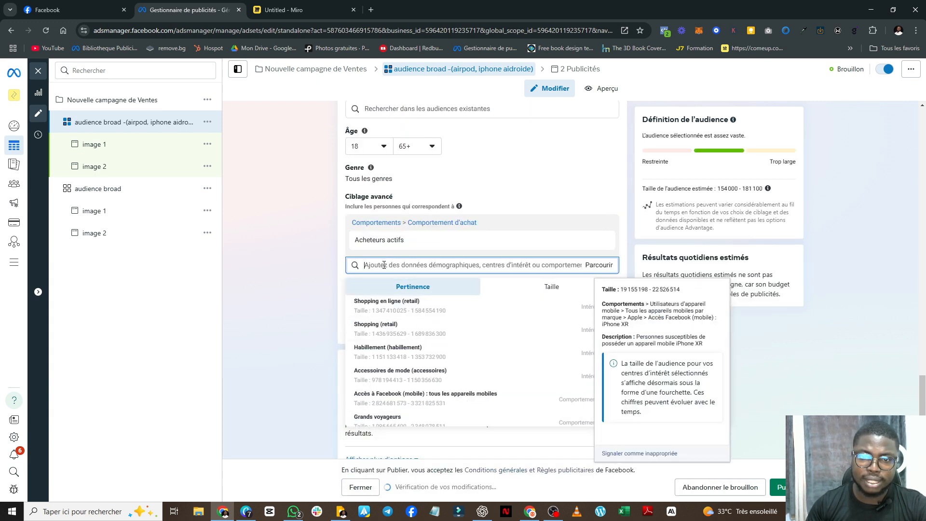
pyautogui.scroll(-3, 424, 381)
pyautogui.scroll(-2, 434, 370)
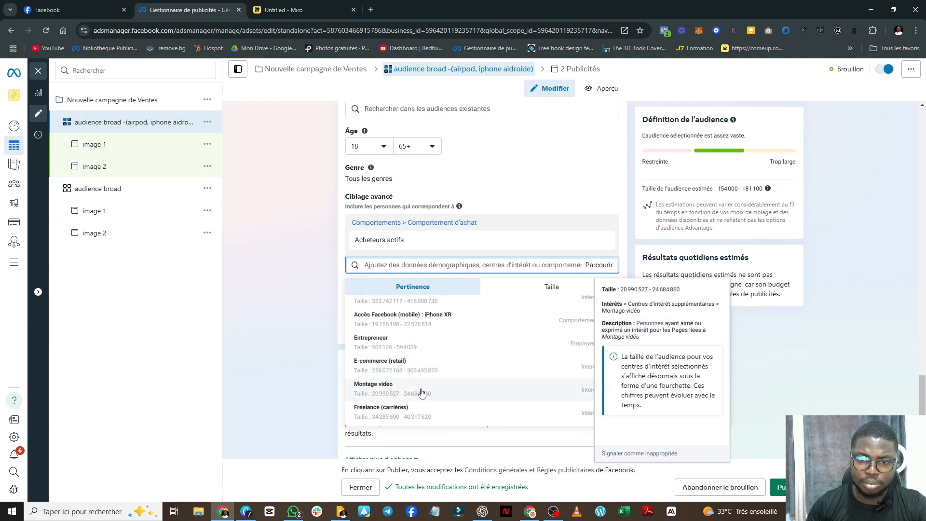
pyautogui.click(433, 386)
# Step: Browse the remaining targeting suggestions and add the Grands voyageurs behaviour to the advanced targeting
pyautogui.scroll(-3, 458, 400)
pyautogui.scroll(5, 476, 421)
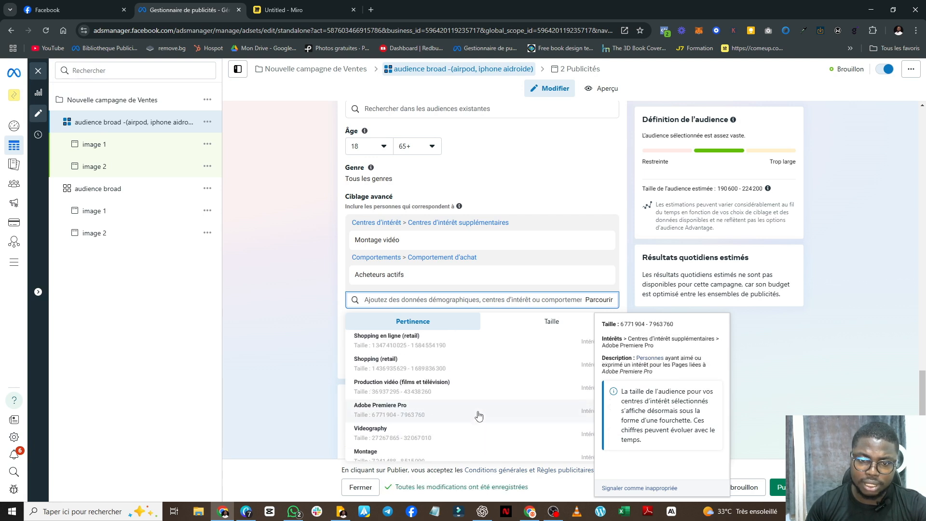
pyautogui.scroll(-5, 470, 395)
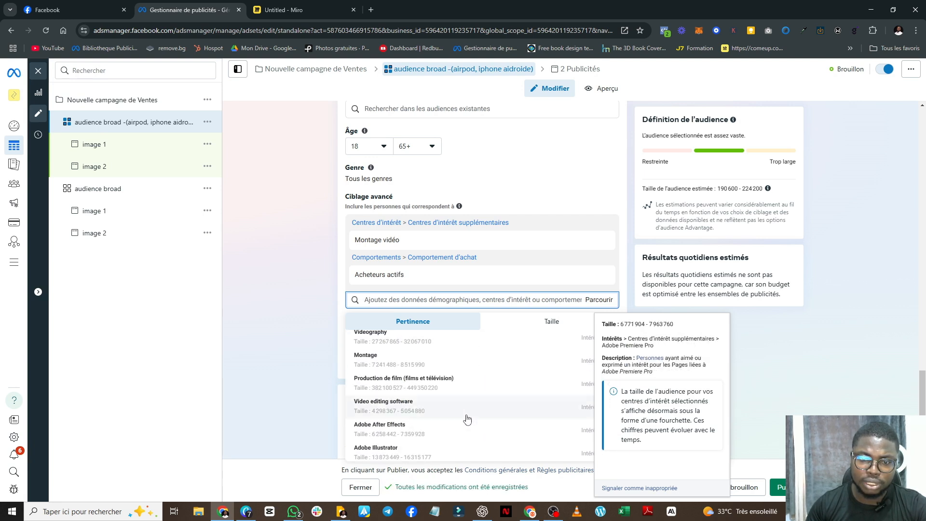
pyautogui.scroll(-5, 468, 417)
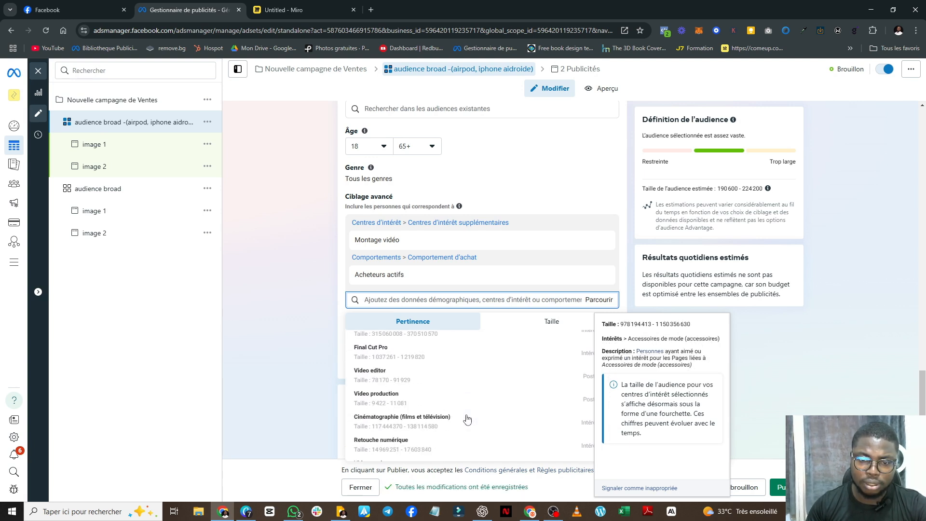
pyautogui.scroll(-5, 429, 374)
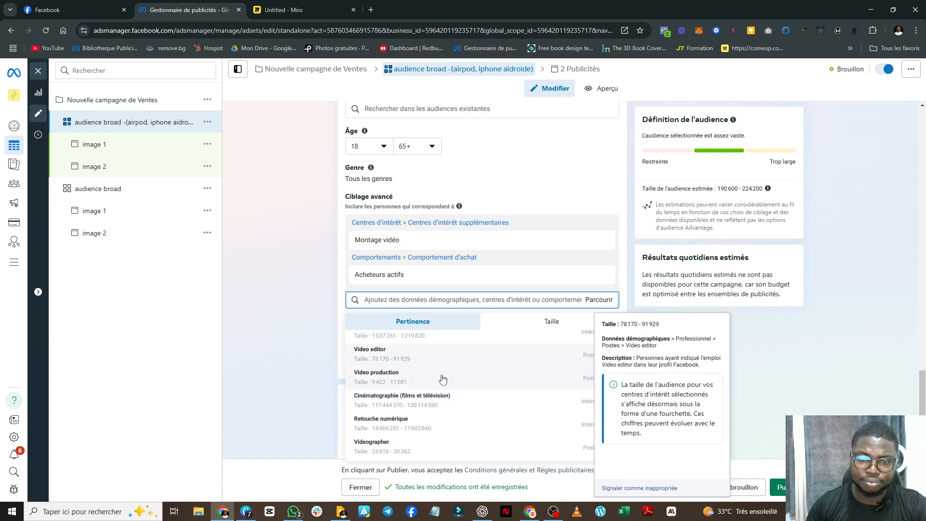
pyautogui.scroll(10, 472, 424)
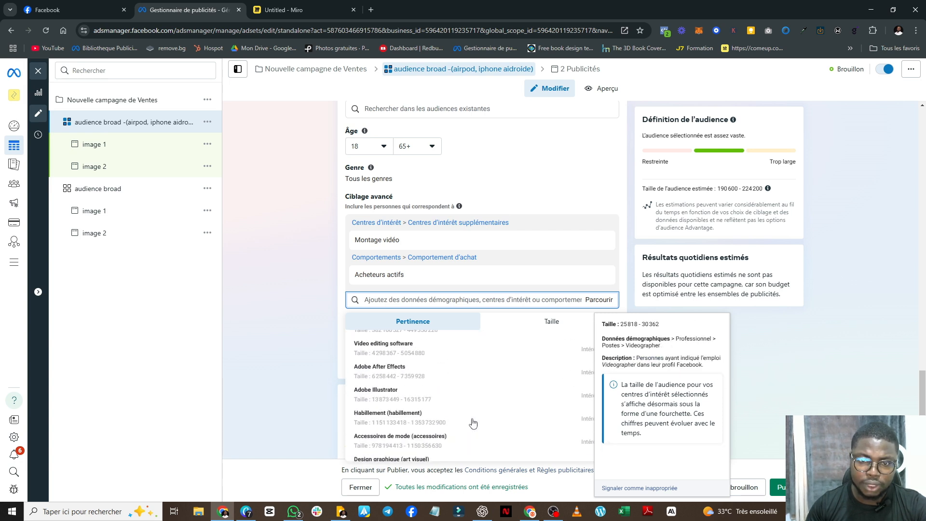
pyautogui.click(334, 386)
pyautogui.scroll(1, 386, 320)
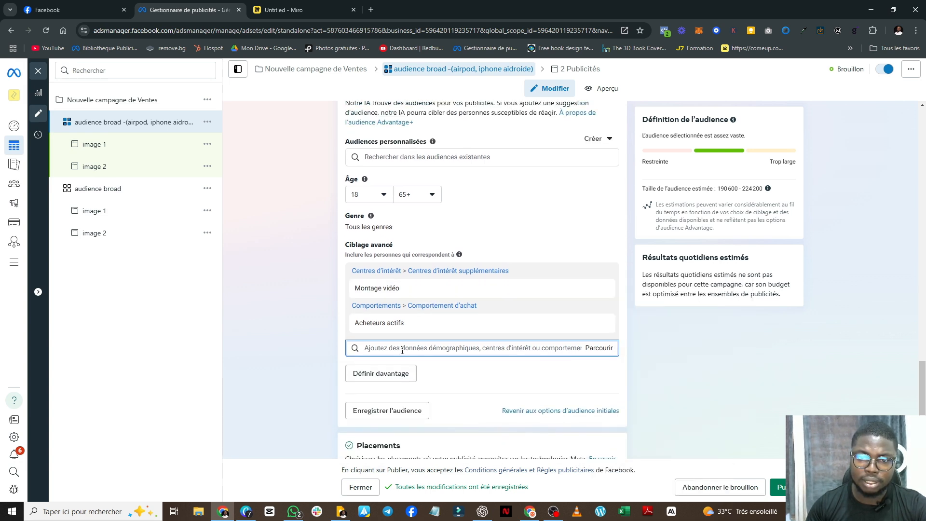
pyautogui.click(371, 348)
pyautogui.scroll(2, 366, 409)
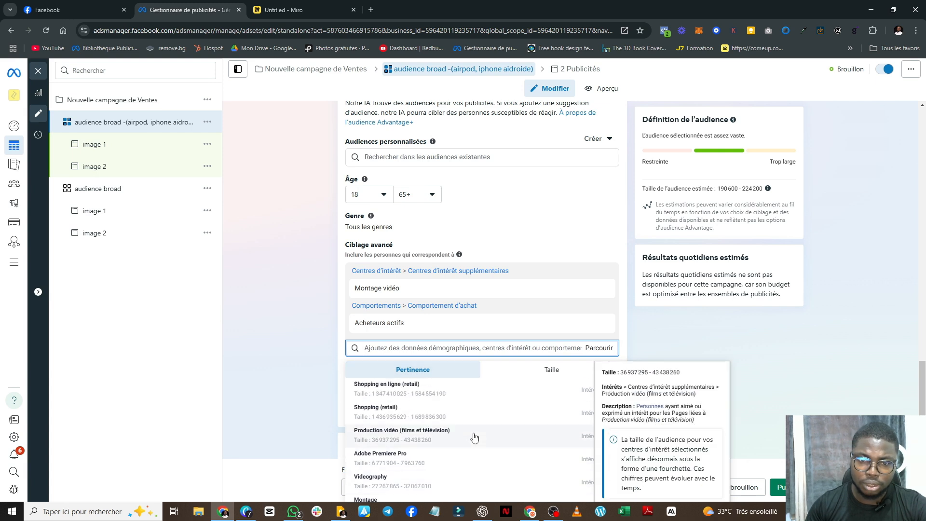
pyautogui.scroll(-3, 448, 425)
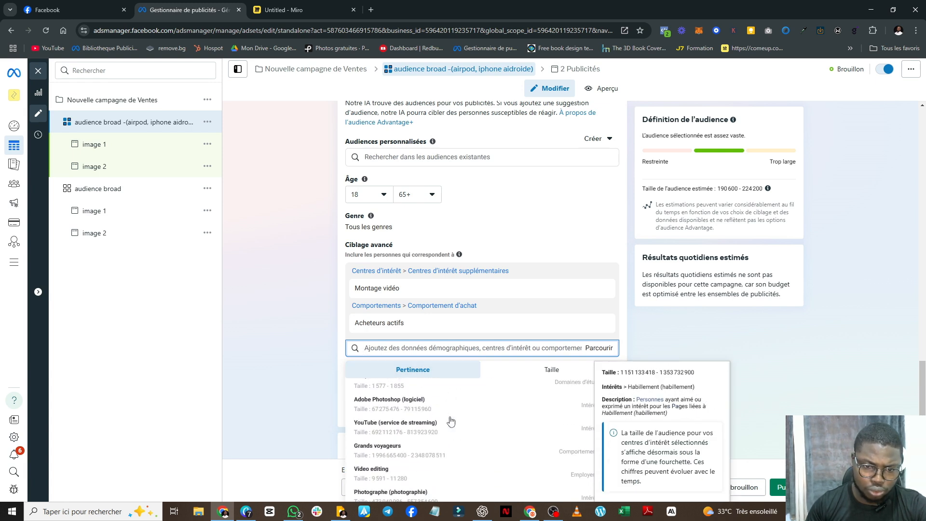
pyautogui.click(415, 454)
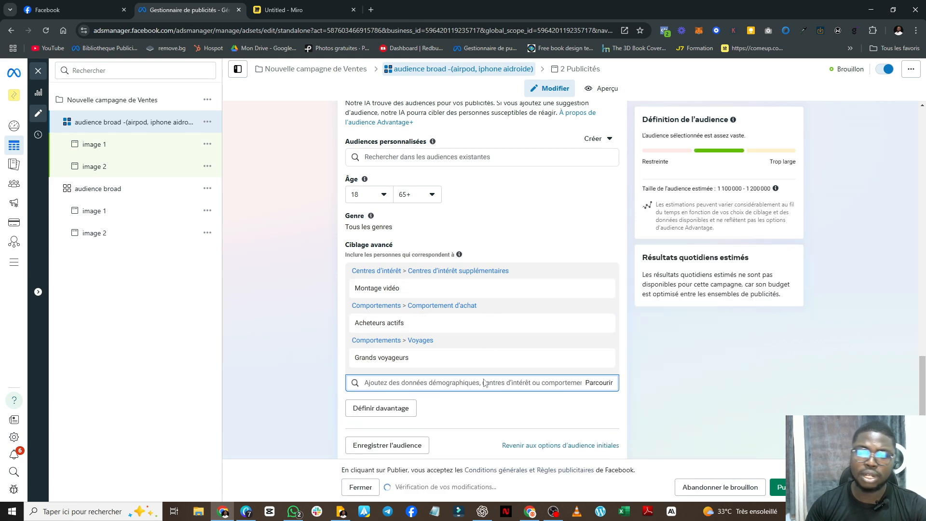
# Step: Review the duplicated ad set's settings and publish it with its two ads
pyautogui.scroll(-3, 494, 410)
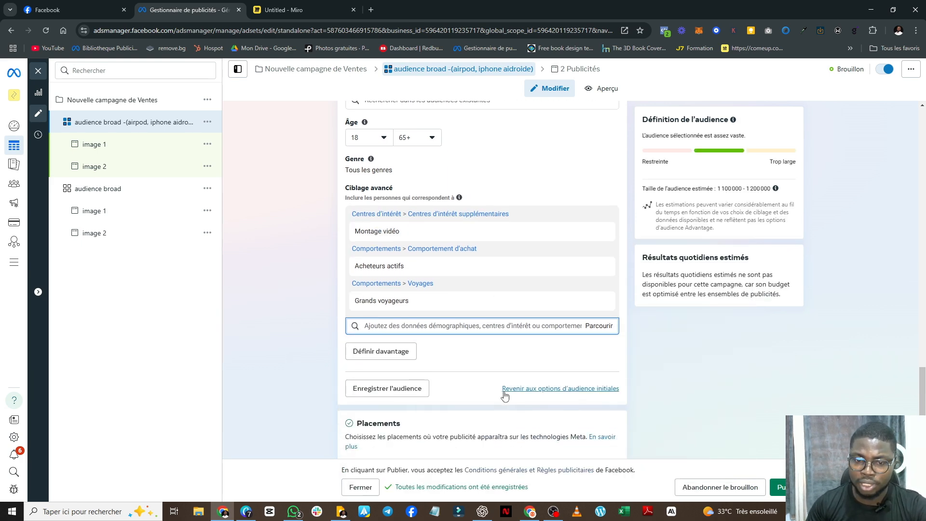
pyautogui.scroll(10, 505, 394)
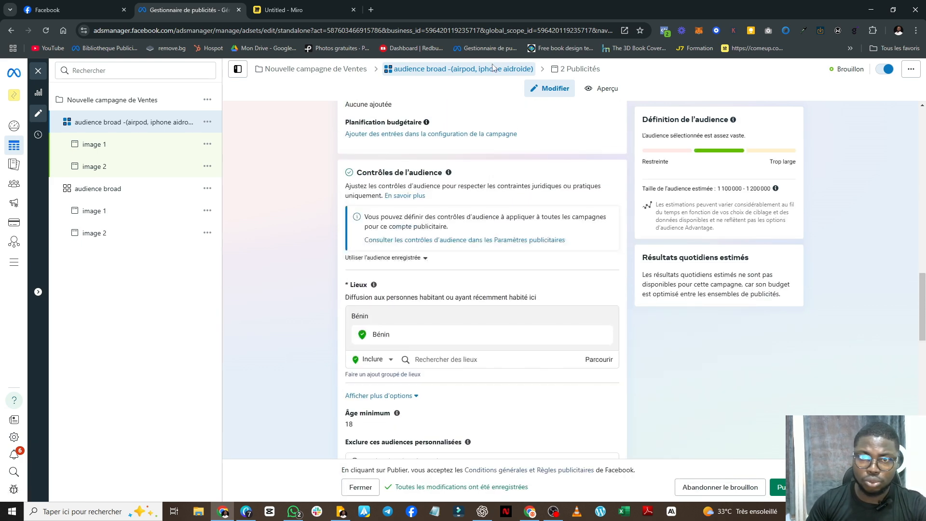
pyautogui.scroll(10, 548, 371)
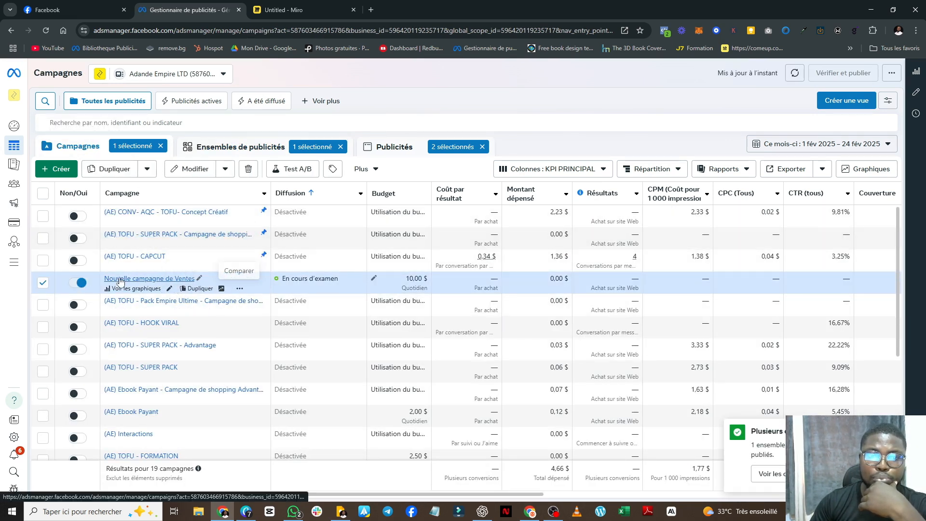
# Step: Open Nouvelle campagne de Ventes and check the ads inside the ad set audience broad -(airpod, iphone aidroide)
pyautogui.click(130, 282)
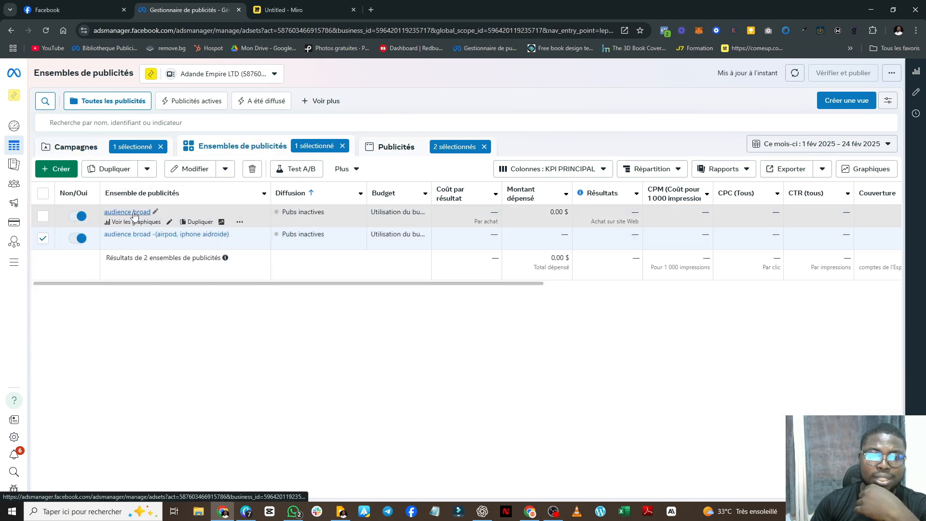
pyautogui.click(178, 234)
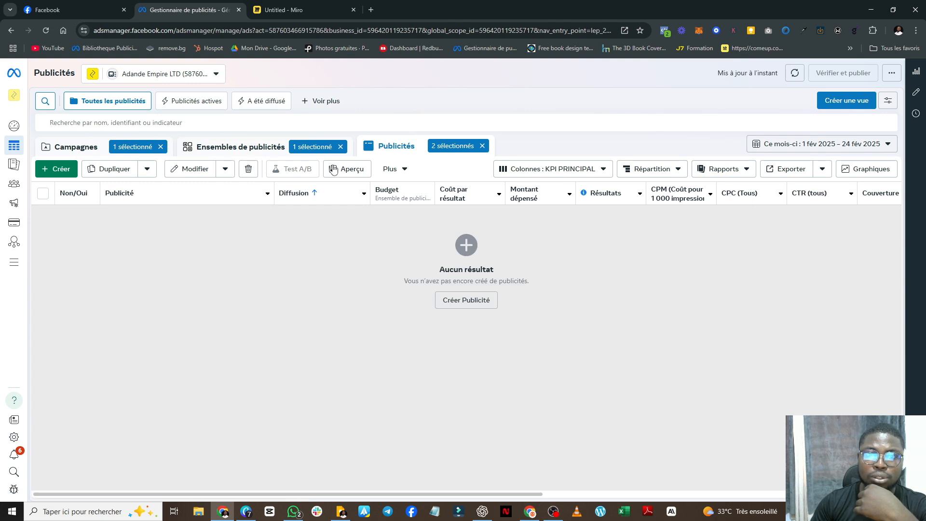
pyautogui.click(227, 146)
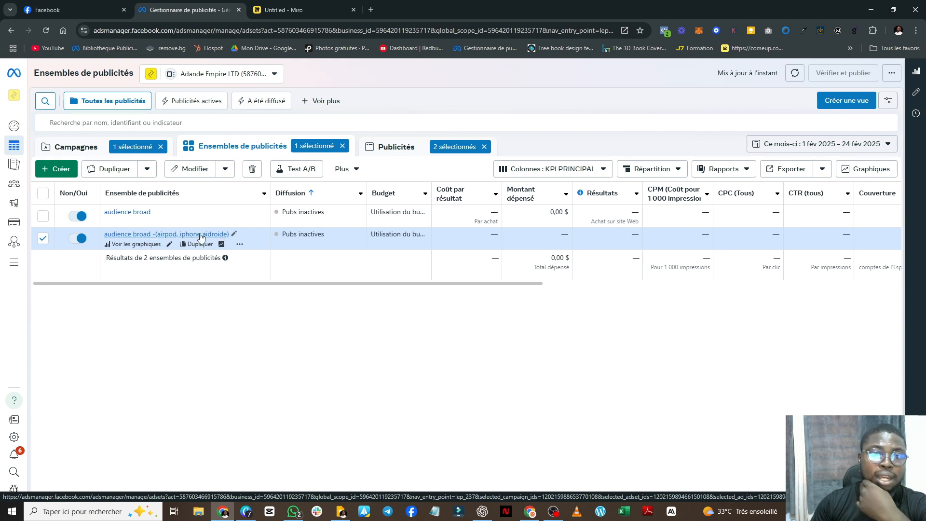
pyautogui.click(227, 235)
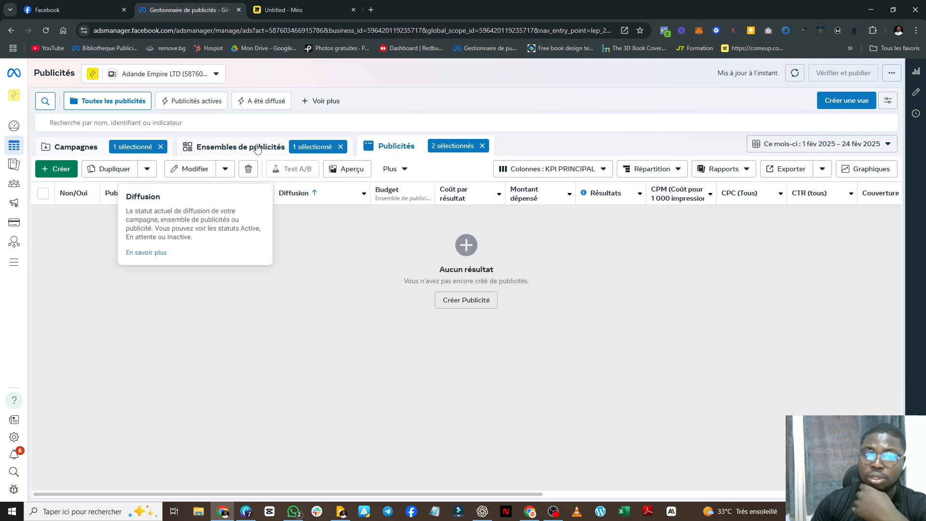
pyautogui.click(239, 149)
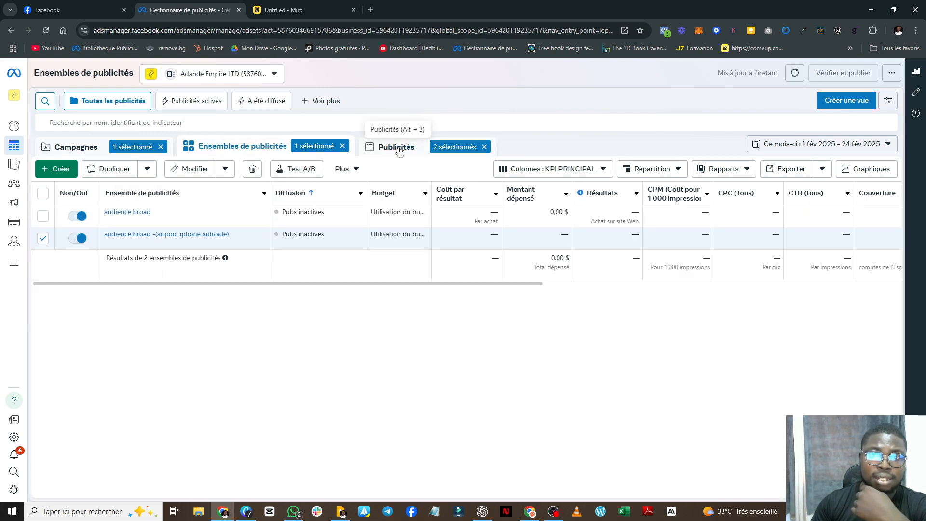
# Step: Clear the ad selection filter and check the ads of the duplicated ad set and of the audience broad ad set
pyautogui.click(485, 147)
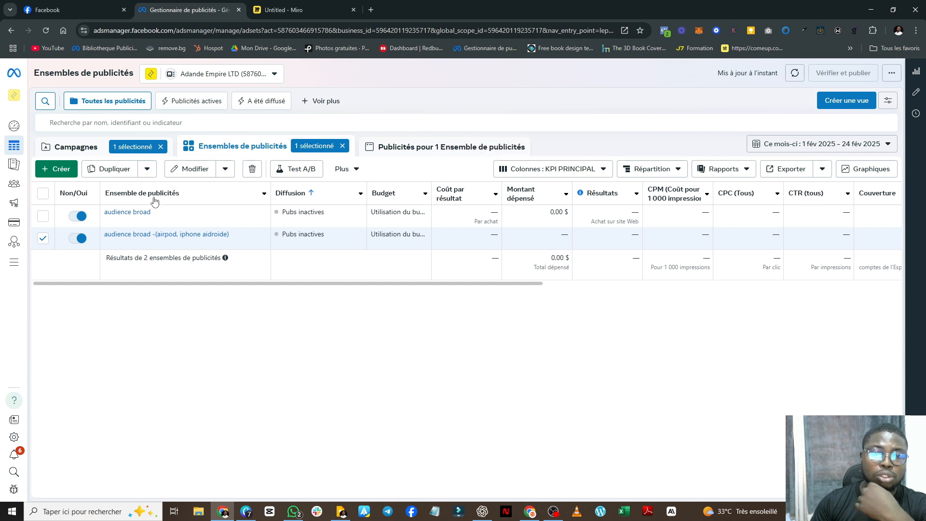
pyautogui.click(445, 147)
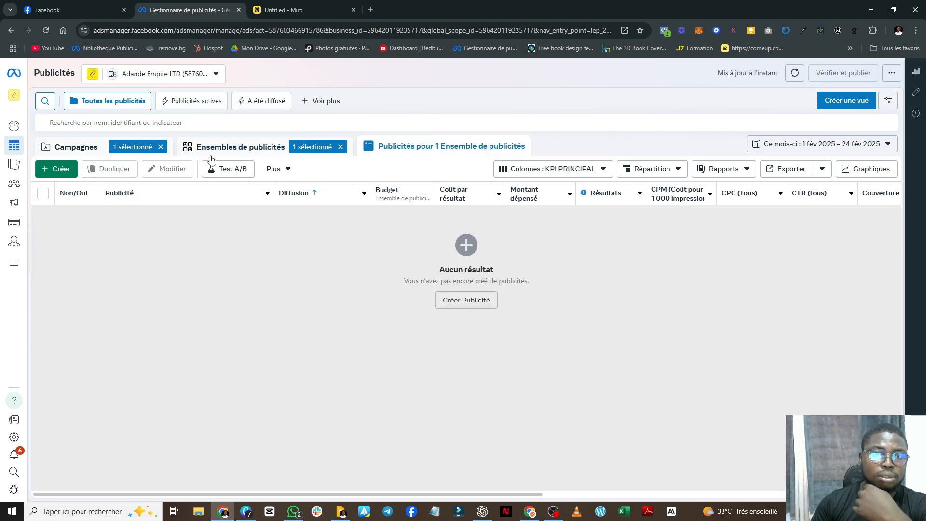
pyautogui.click(223, 149)
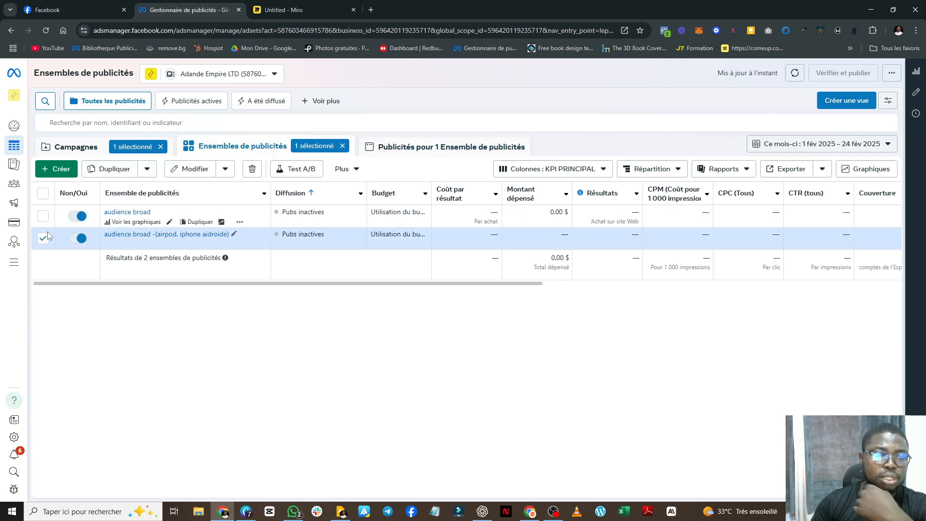
pyautogui.click(132, 212)
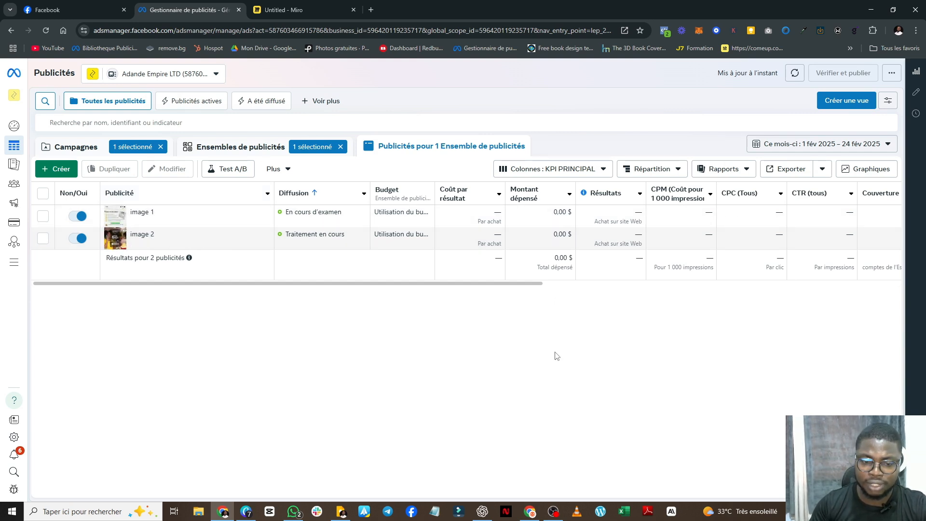
# Step: Switch to the Canva presentation and show page 2 with the campaign budget distribution diagram
pyautogui.click(249, 510)
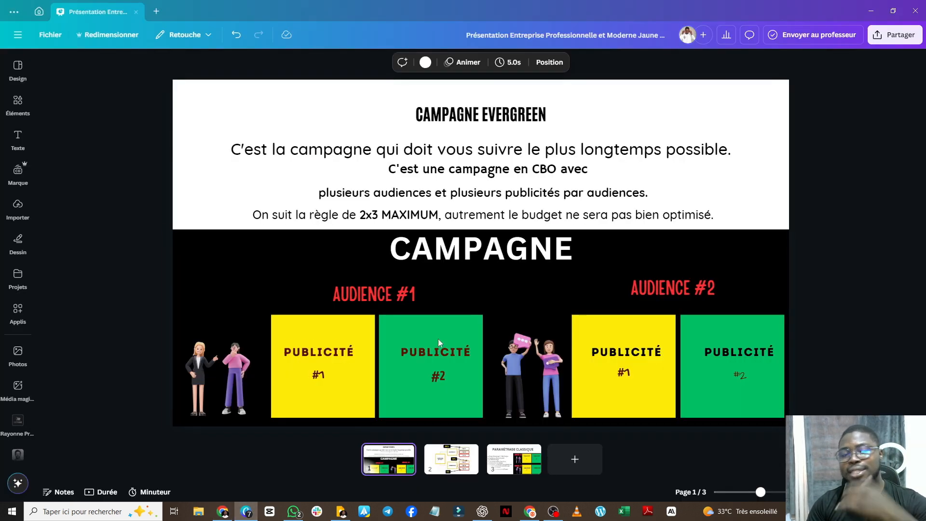
pyautogui.click(465, 464)
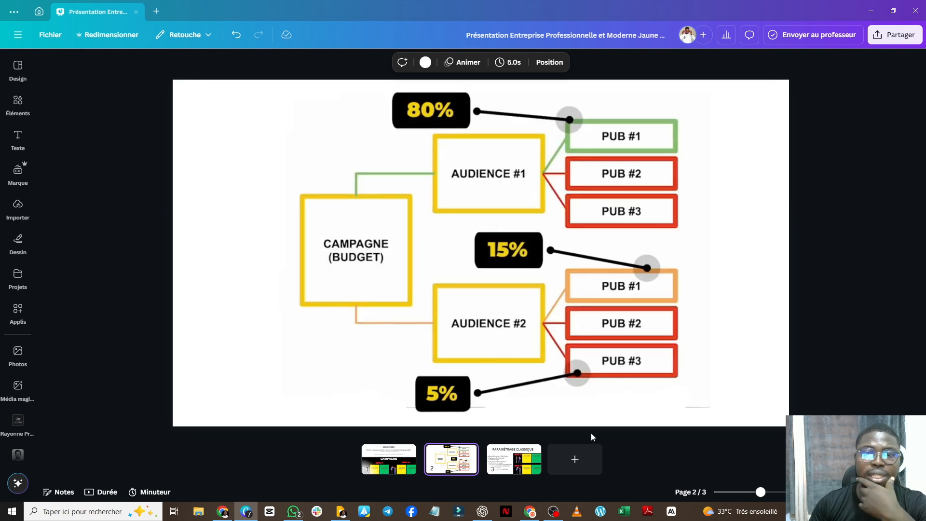